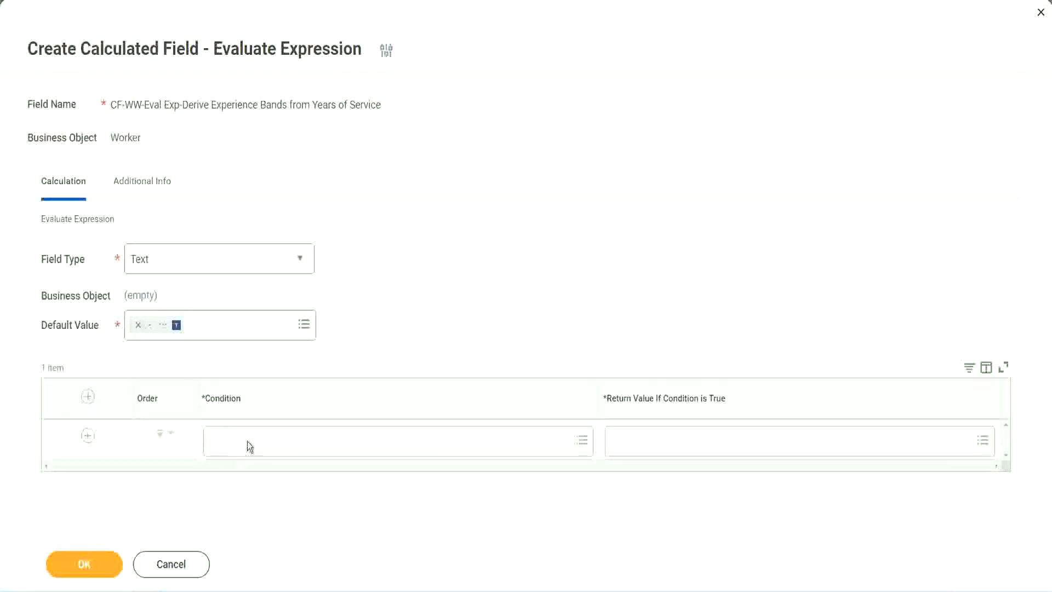
Copy the Field 1 name from the Notepad++ notes and set the first row's condition to CF-WW-TF-Length of Service between 0 and 7 years
{"action": "left_click", "coordinate": [248, 441]}
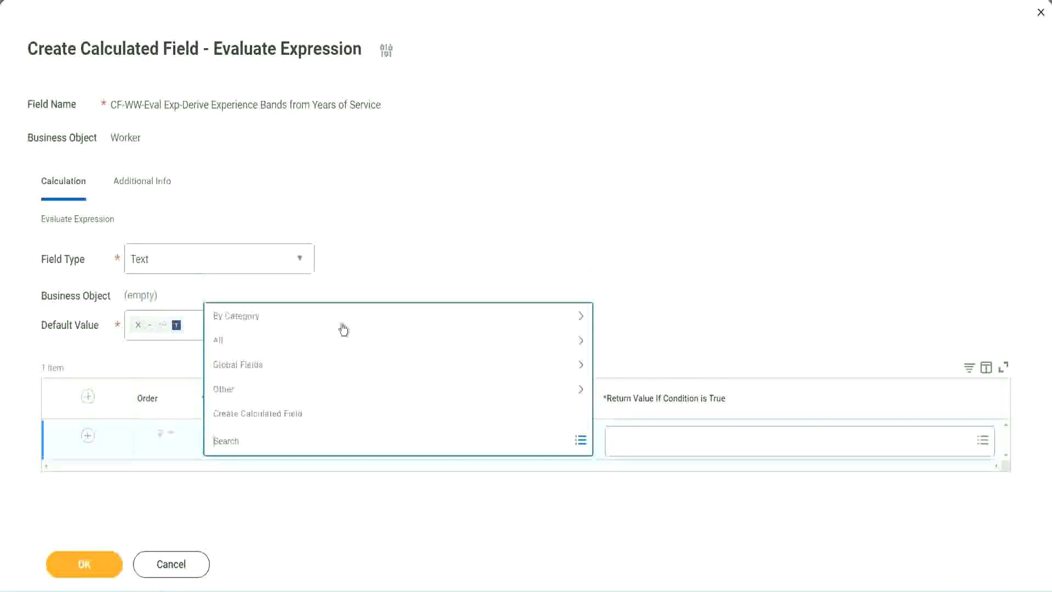
{"action": "left_click", "coordinate": [403, 244]}
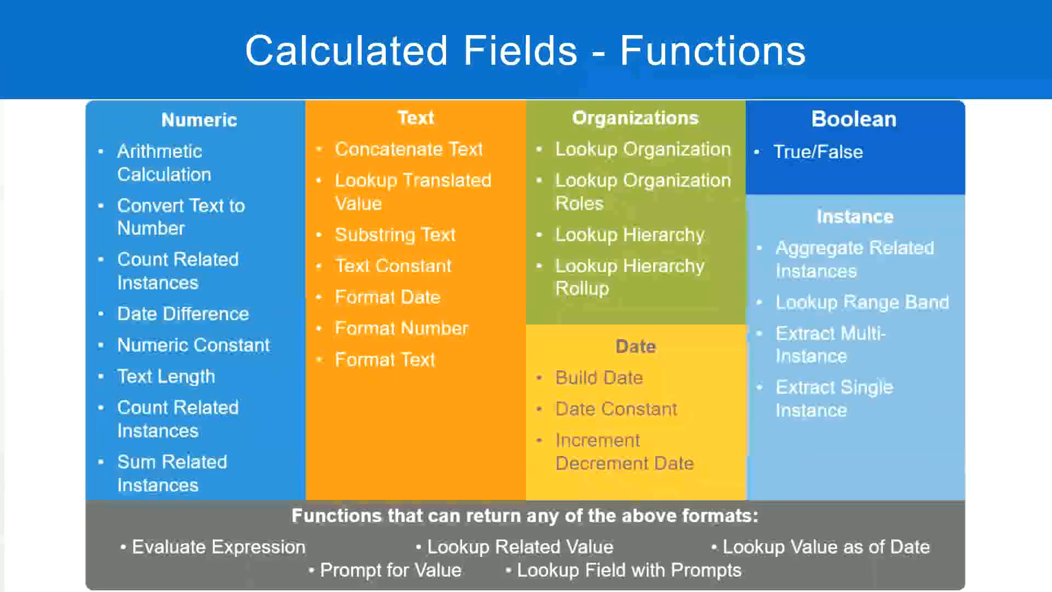
{"action": "key", "text": "alt+Tab"}
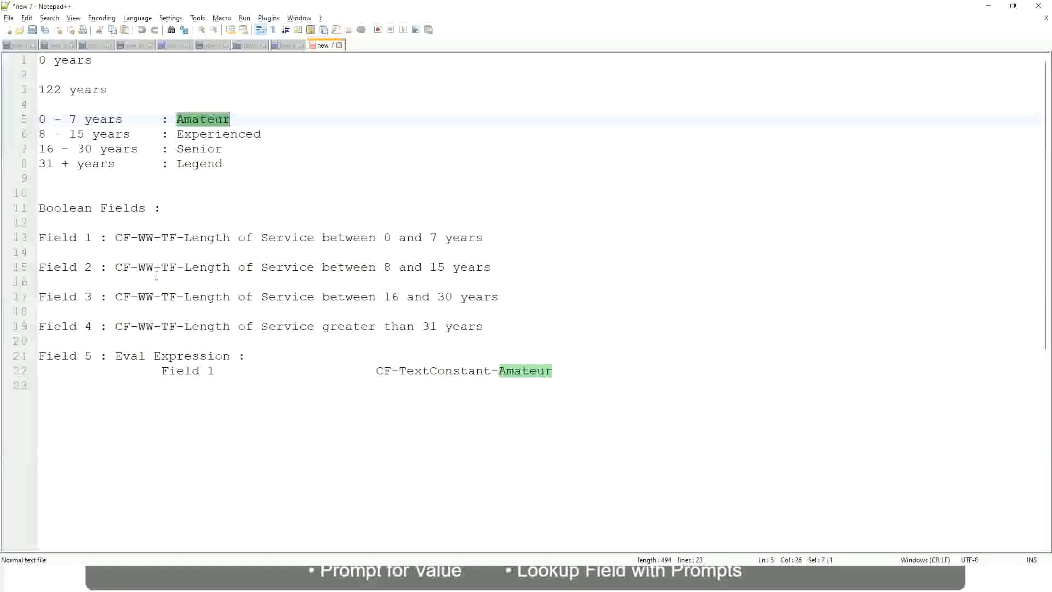
{"action": "left_click_drag", "start_coordinate": [114, 237], "coordinate": [485, 241]}
{"action": "key", "text": "ctrl+c"}
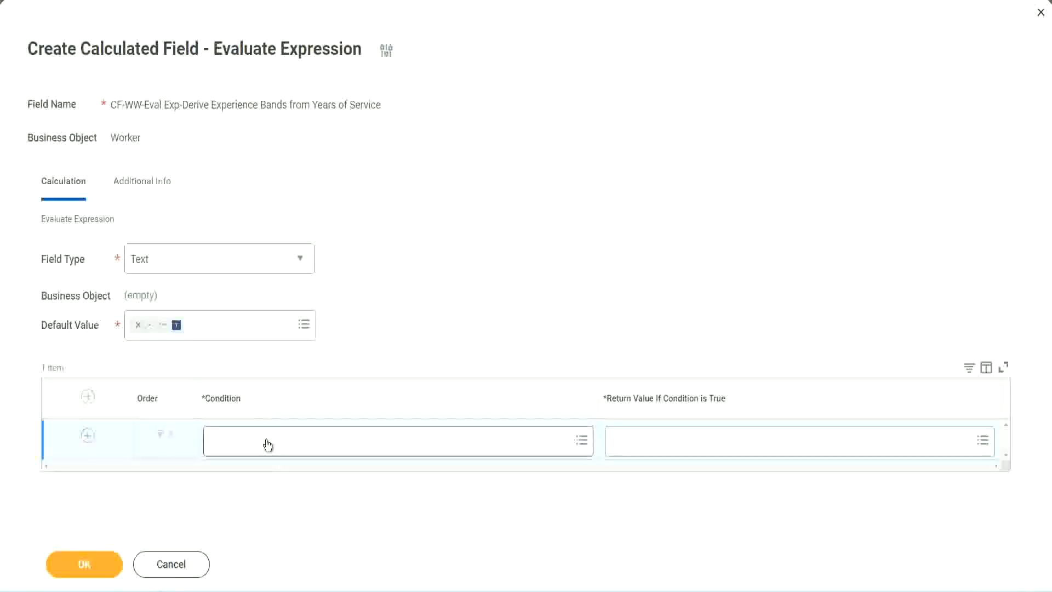
{"action": "left_click", "coordinate": [267, 445]}
{"action": "key", "text": "ctrl+v"}
{"action": "key", "text": "Return"}
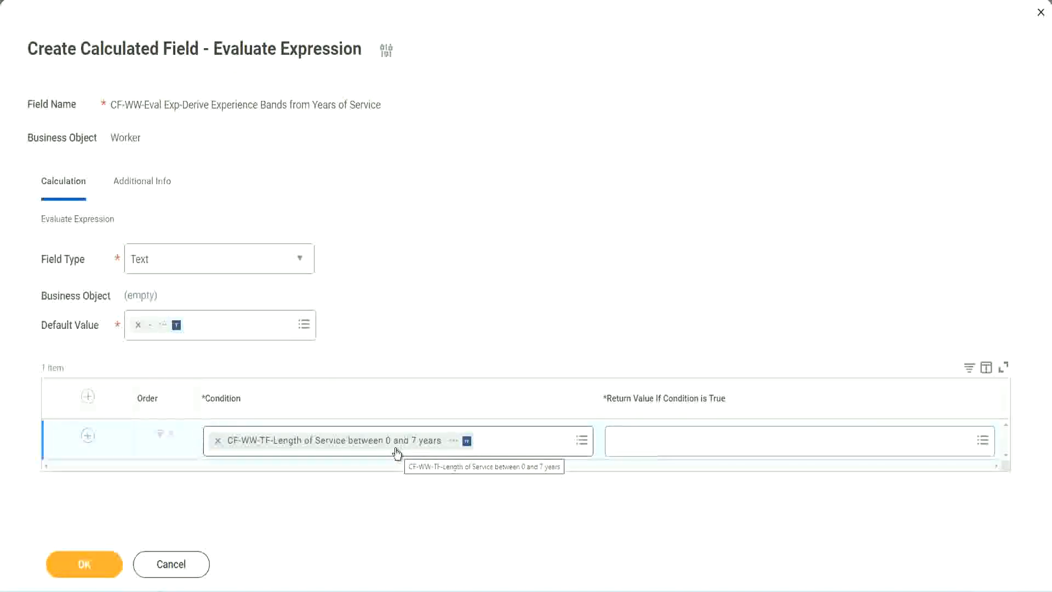
{"action": "left_click", "coordinate": [685, 450]}
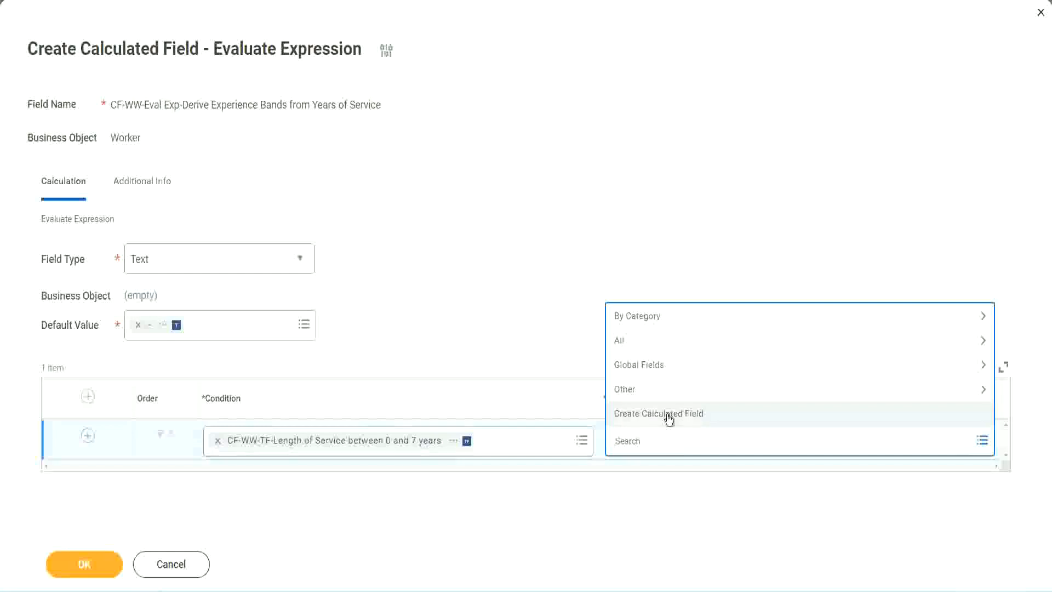
{"action": "left_click", "coordinate": [610, 272]}
{"action": "left_click", "coordinate": [632, 441]}
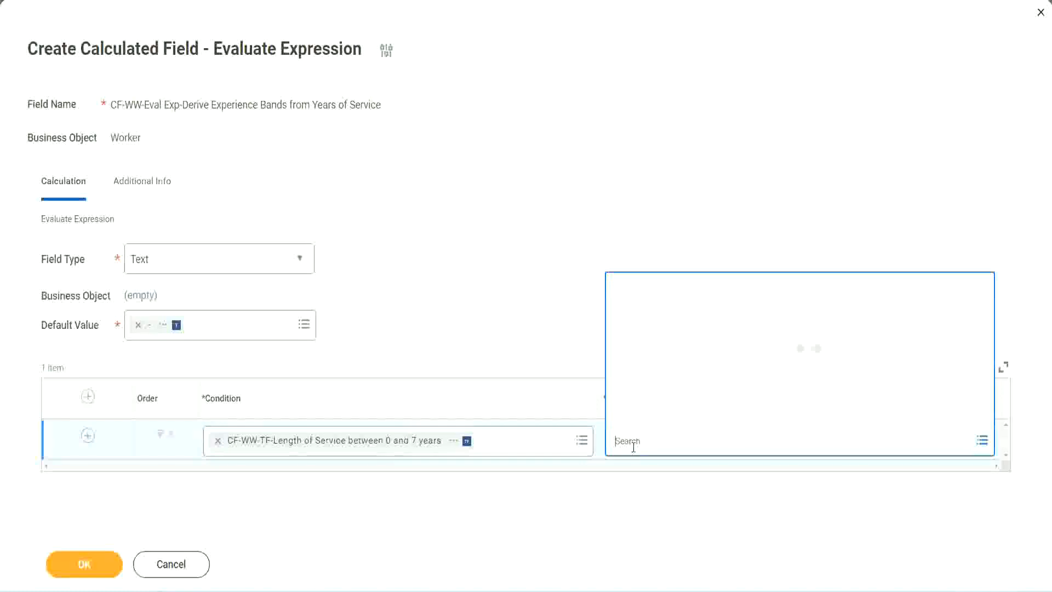
{"action": "type", "text": "Amaterue"}
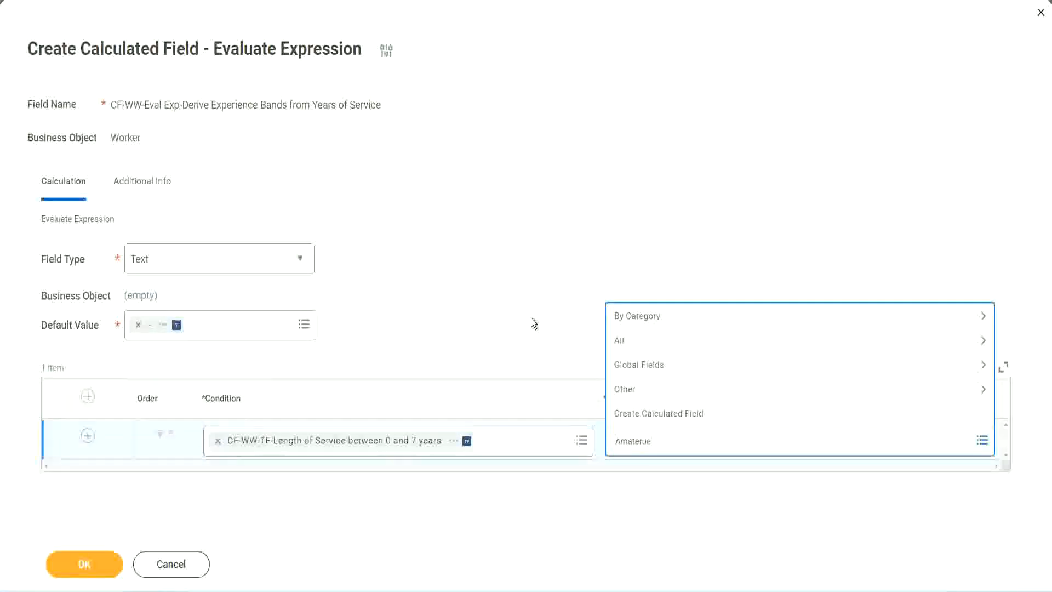
{"action": "key", "text": "Escape"}
{"action": "left_click", "coordinate": [663, 452]}
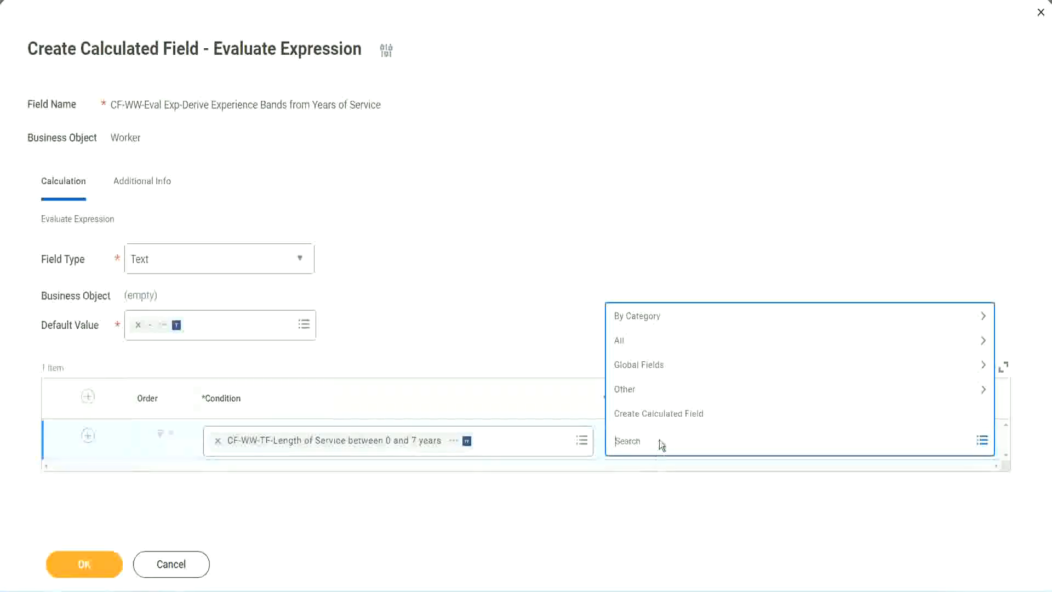
{"action": "left_click", "coordinate": [531, 319]}
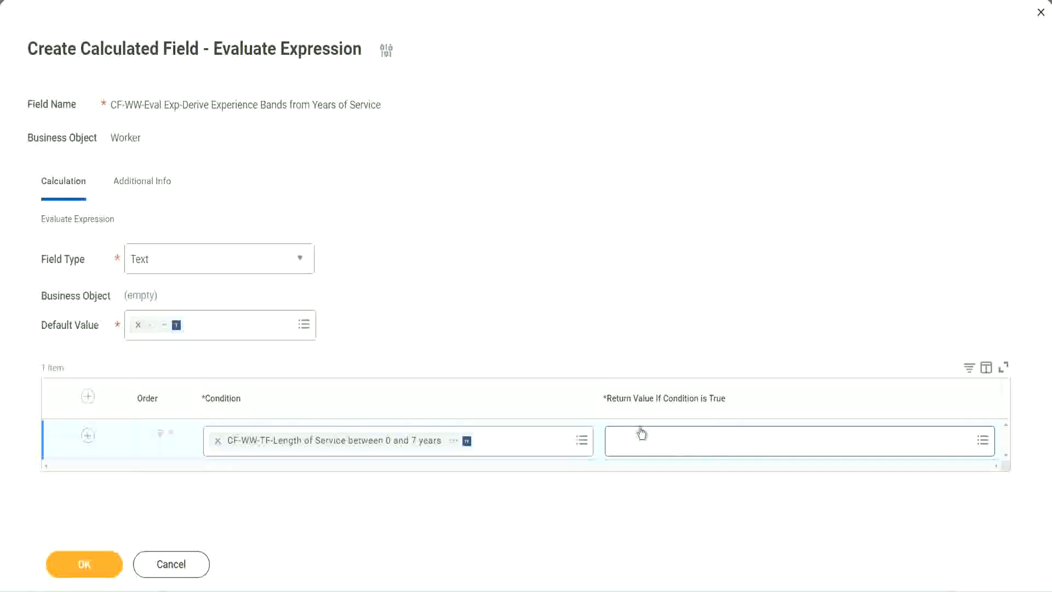
Start creating a calculated field for the first row's return value and name it CF-WW-TC-Amateur
{"action": "left_click", "coordinate": [680, 444]}
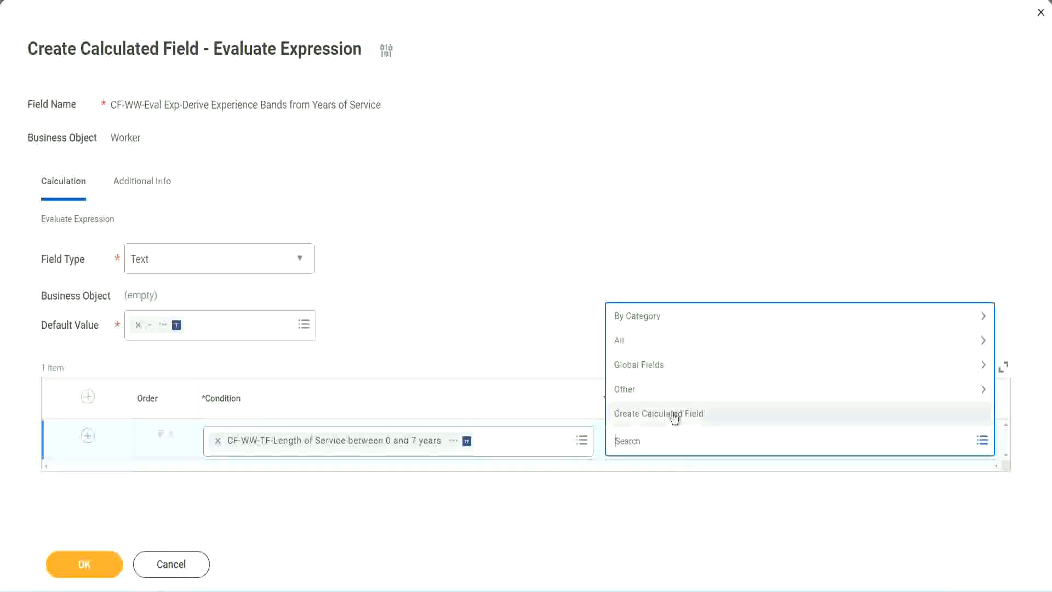
{"action": "left_click", "coordinate": [674, 416]}
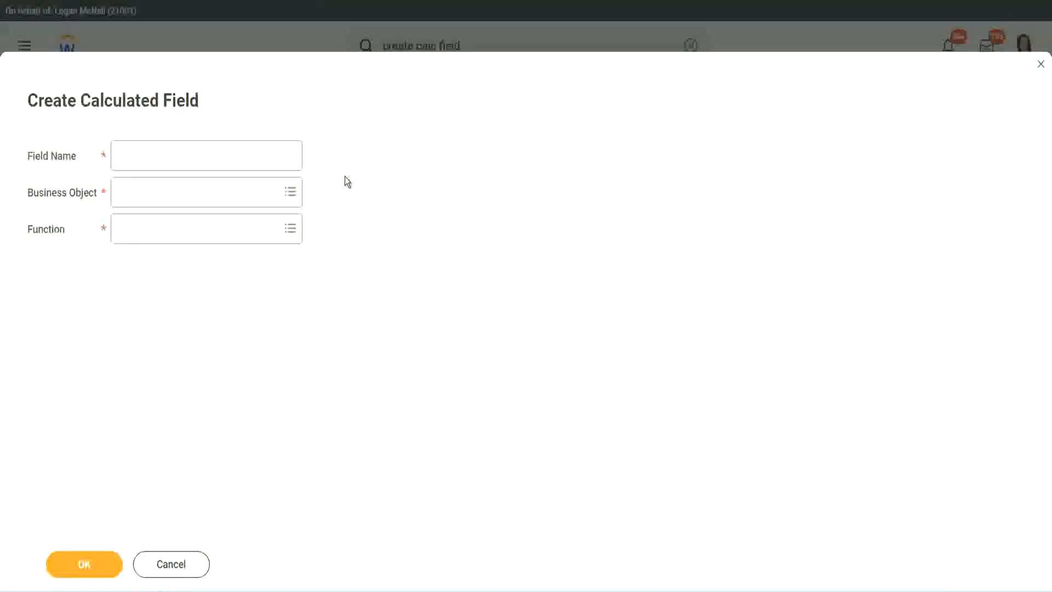
{"action": "left_click", "coordinate": [130, 157]}
{"action": "type", "text": "CF"}
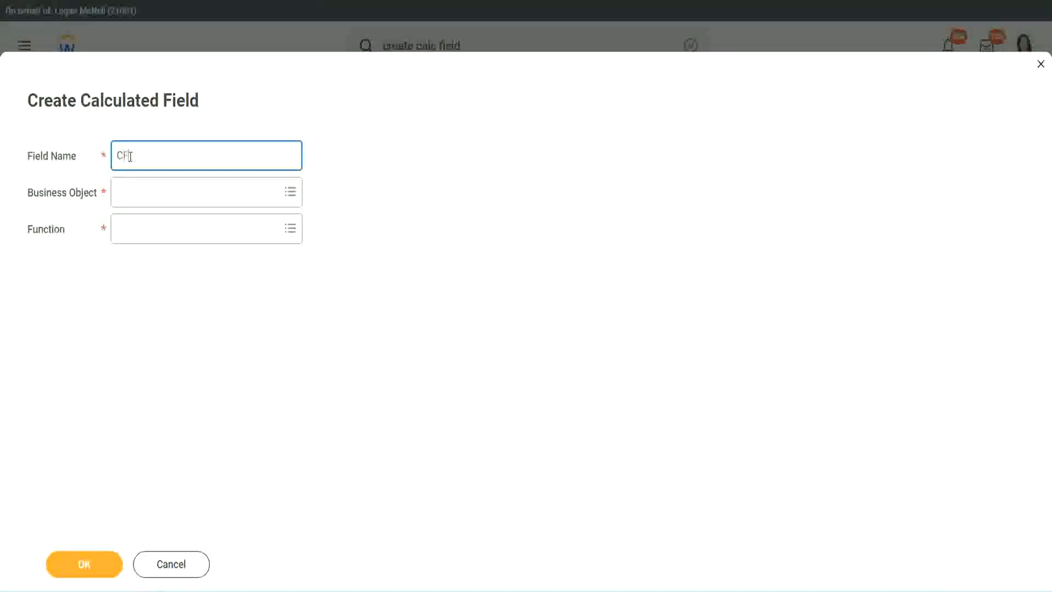
{"action": "type", "text": " TC-Amateur"}
{"action": "left_click", "coordinate": [131, 156]}
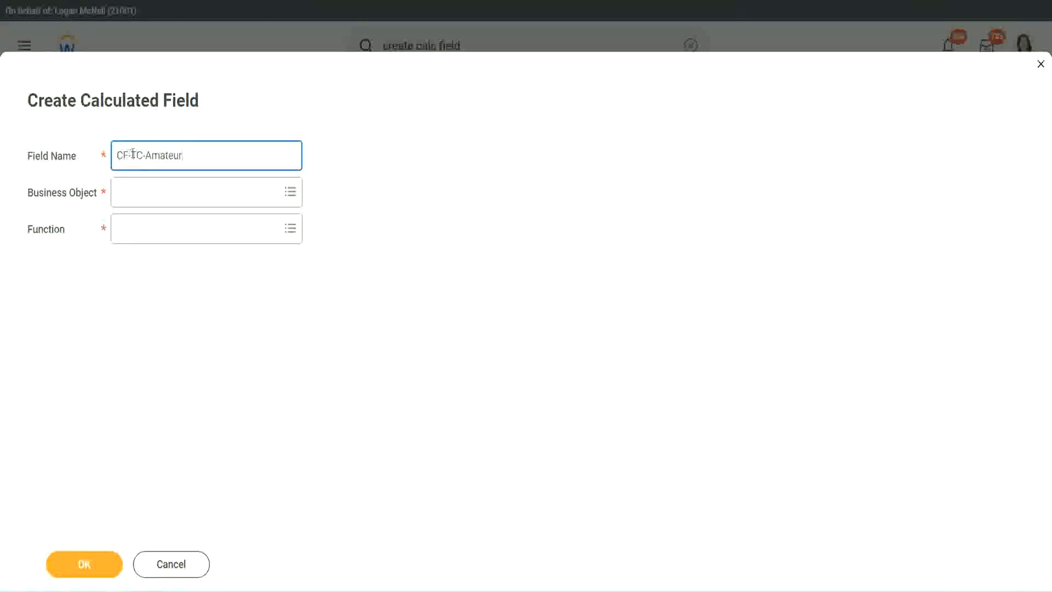
{"action": "type", "text": "WW"}
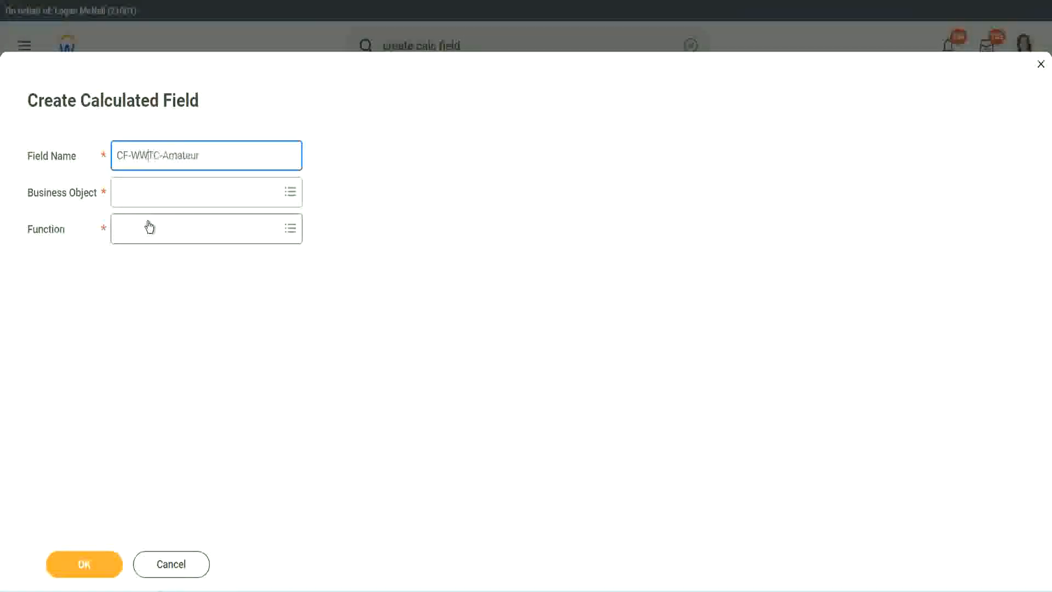
Set the new calculated field's business object to Global
{"action": "left_click", "coordinate": [149, 193]}
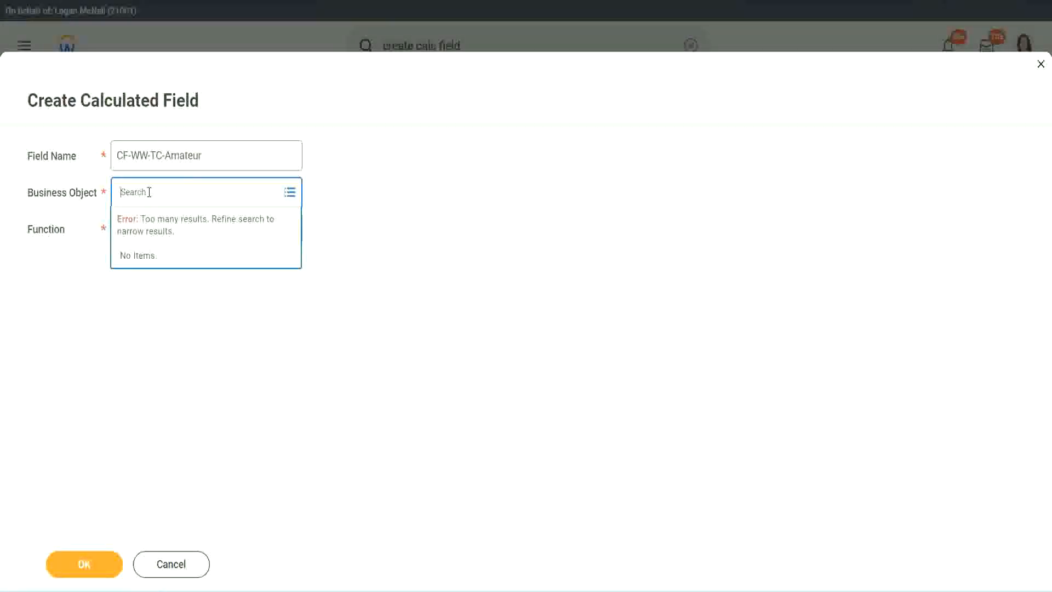
{"action": "type", "text": "worker"}
{"action": "key", "text": "BackSpace"}
{"action": "key", "text": "BackSpace"}
{"action": "key", "text": "BackSpace"}
{"action": "key", "text": "BackSpace"}
{"action": "key", "text": "BackSpace"}
{"action": "key", "text": "BackSpace"}
{"action": "type", "text": "glob"}
{"action": "key", "text": "Return"}
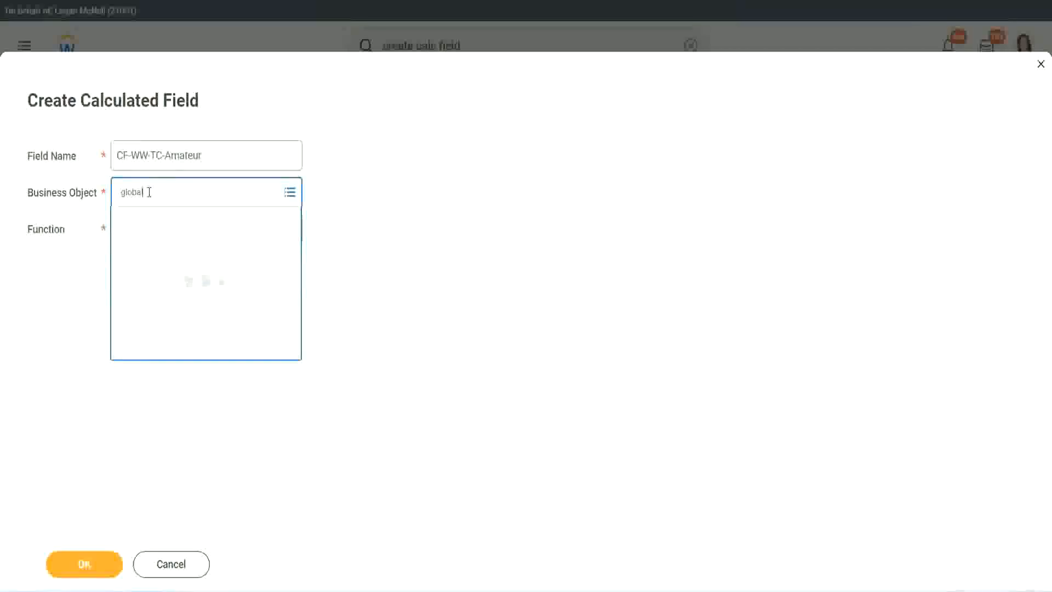
{"action": "left_click", "coordinate": [165, 252]}
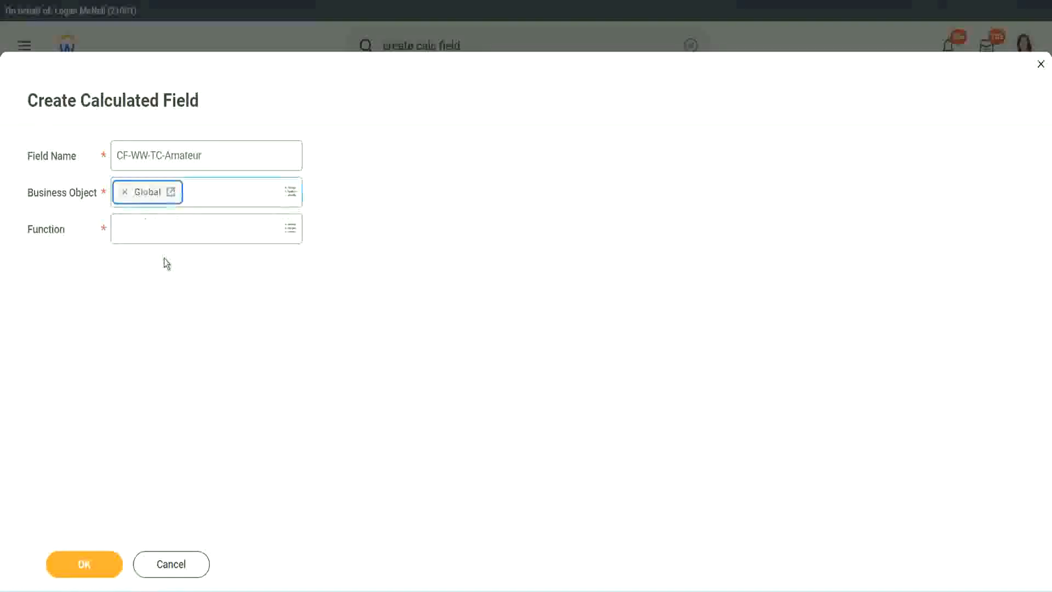
Copy the word Amateur from the end of the new field's name
{"action": "left_click_drag", "start_coordinate": [208, 155], "coordinate": [193, 156]}
{"action": "key", "text": "ctrl+a"}
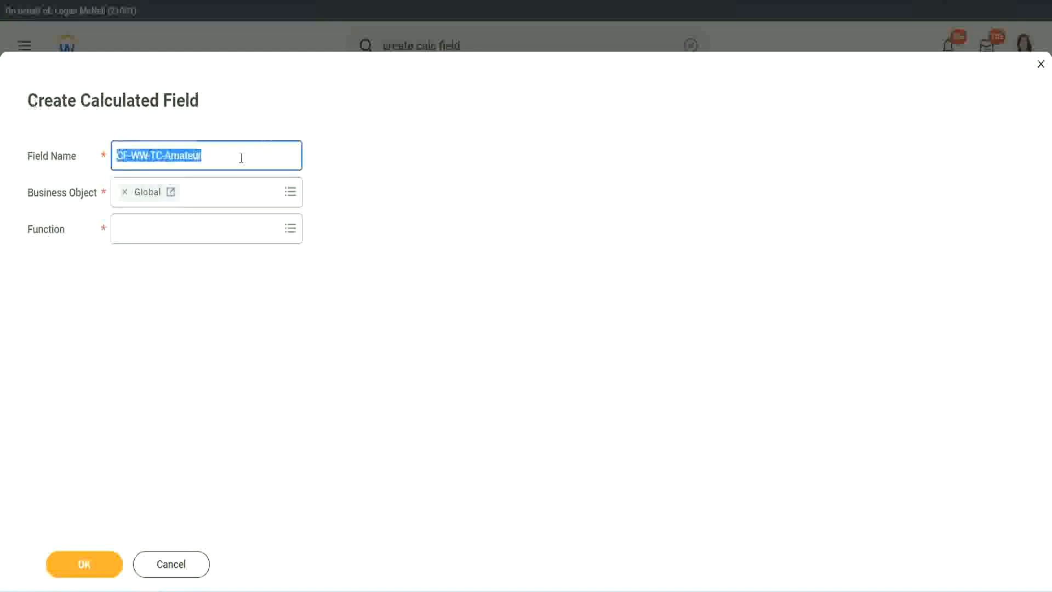
{"action": "left_click", "coordinate": [236, 156]}
{"action": "double_click", "coordinate": [208, 154]}
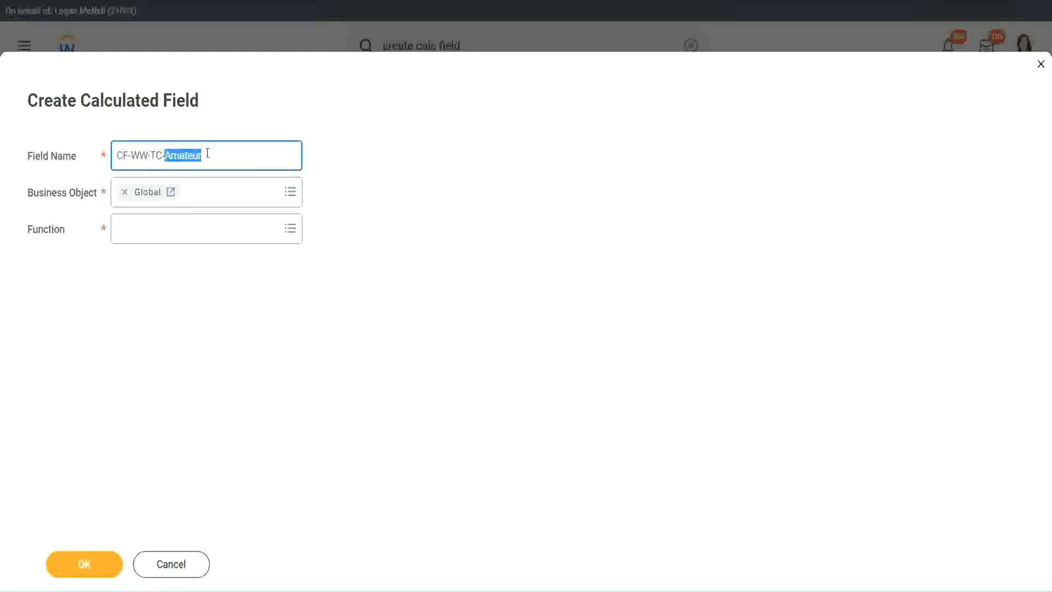
{"action": "left_click", "coordinate": [218, 153]}
{"action": "double_click", "coordinate": [197, 157]}
{"action": "key", "text": "ctrl+c"}
Choose Text Constant as the new field's function and continue to its calculation settings
{"action": "left_click", "coordinate": [145, 229]}
{"action": "type", "text": "text c"}
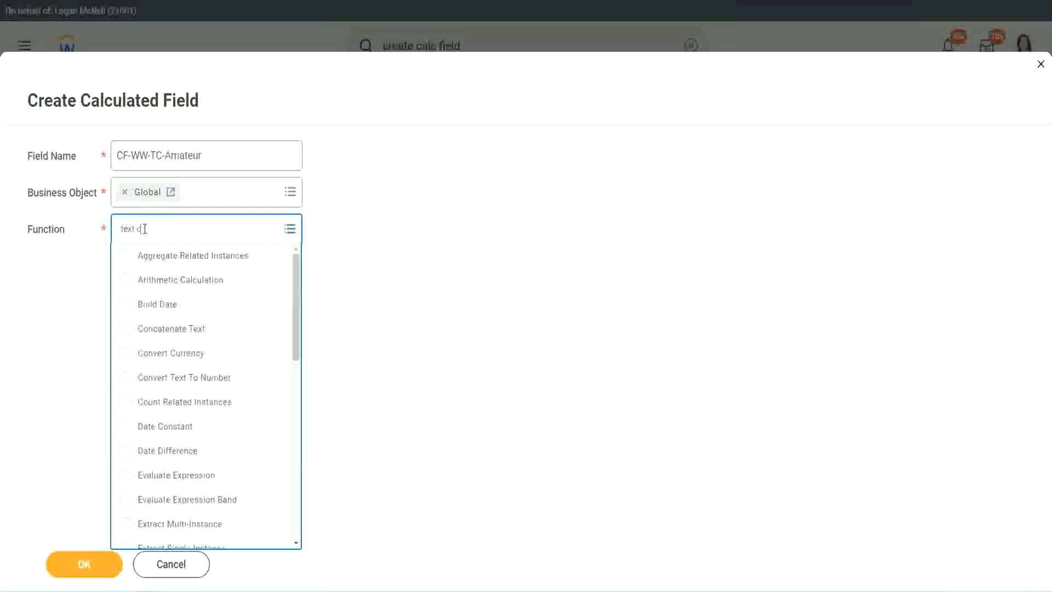
{"action": "type", "text": "onst"}
{"action": "key", "text": "Return"}
{"action": "left_click", "coordinate": [88, 573]}
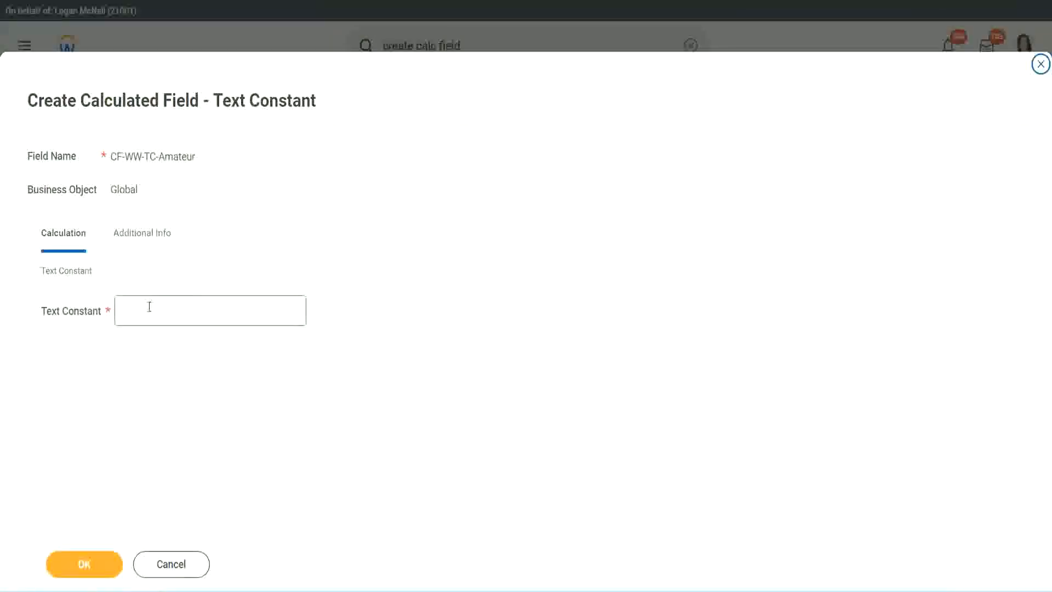
Set the text constant to Amateur and save the field as the first row's return value
{"action": "left_click", "coordinate": [173, 309]}
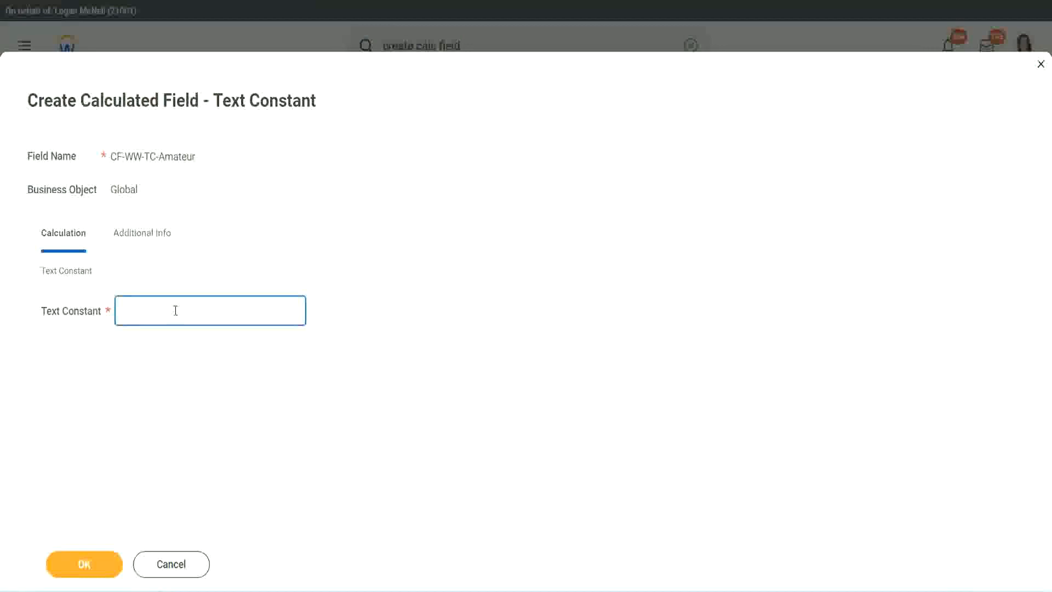
{"action": "key", "text": "ctrl+v"}
{"action": "left_click", "coordinate": [110, 563]}
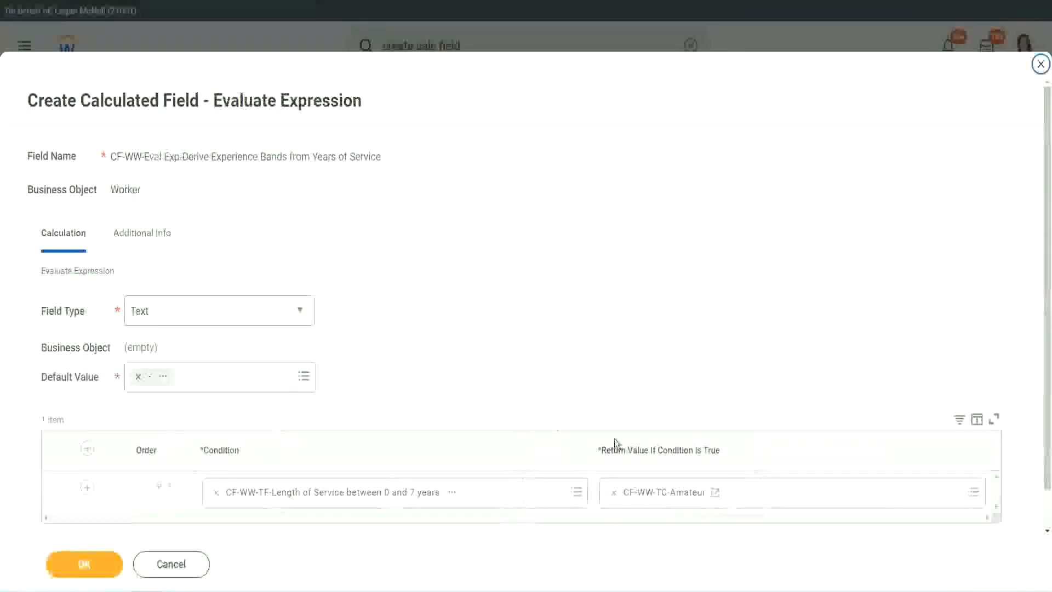
Copy the text of the first row's return value and add three more condition rows to the expression
{"action": "right_click", "coordinate": [654, 494]}
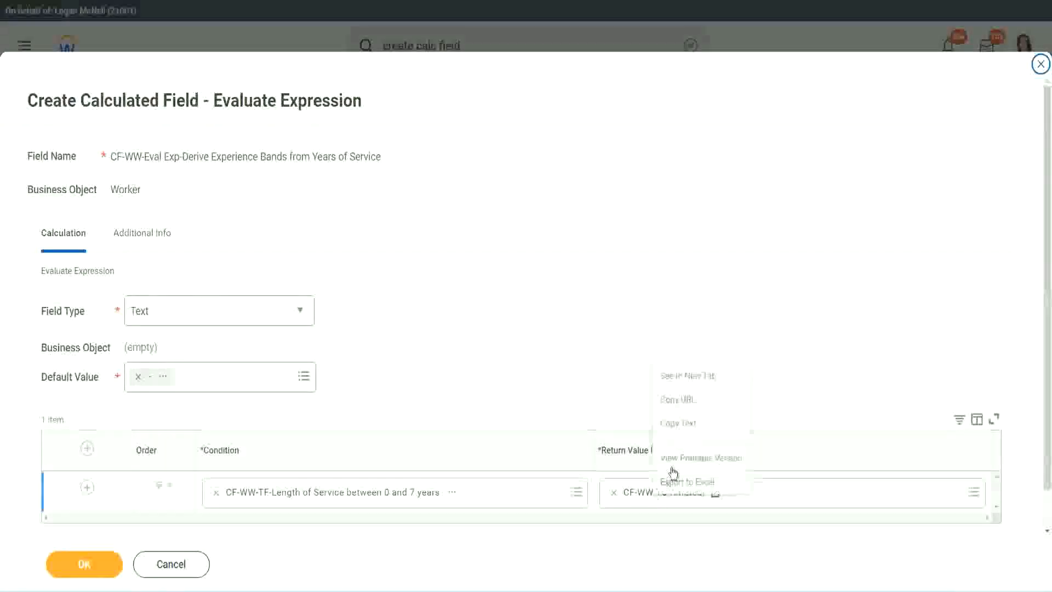
{"action": "left_click", "coordinate": [688, 425]}
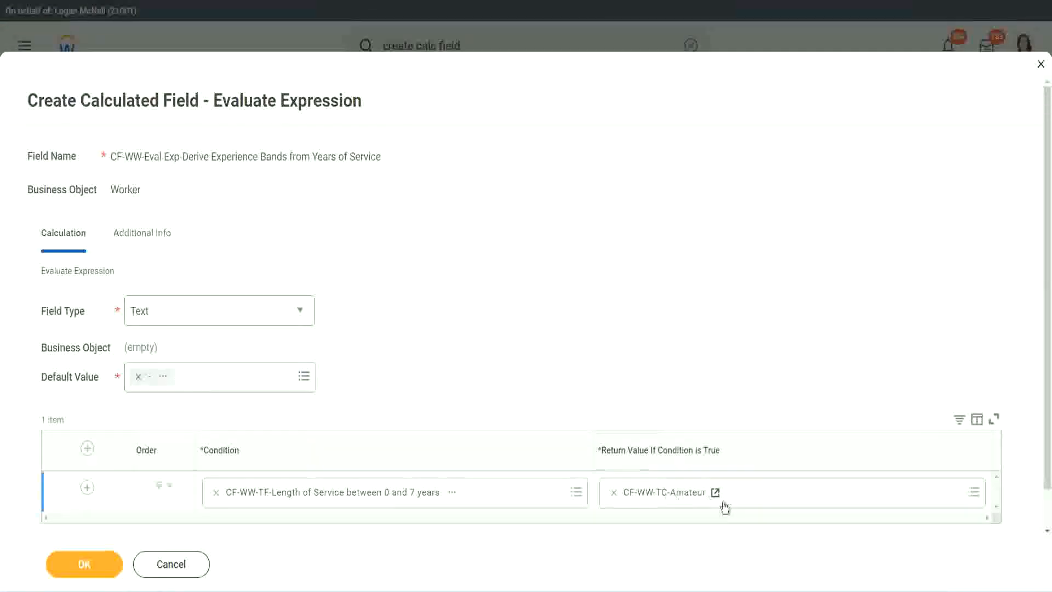
{"action": "left_click", "coordinate": [71, 505]}
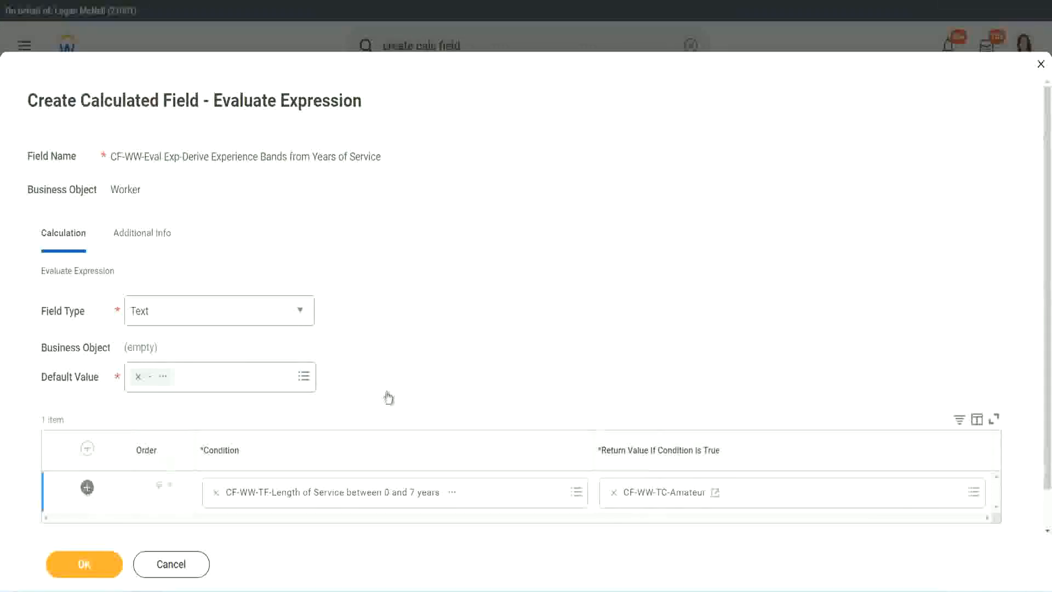
{"action": "scroll", "coordinate": [411, 384], "scroll_direction": "down", "scroll_amount": 3}
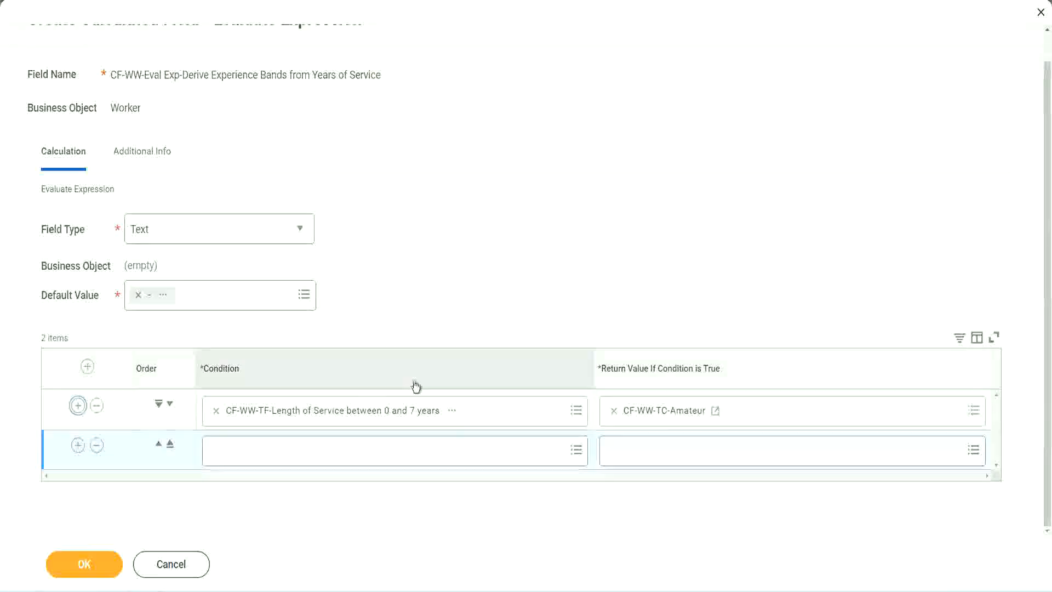
{"action": "left_click", "coordinate": [77, 447]}
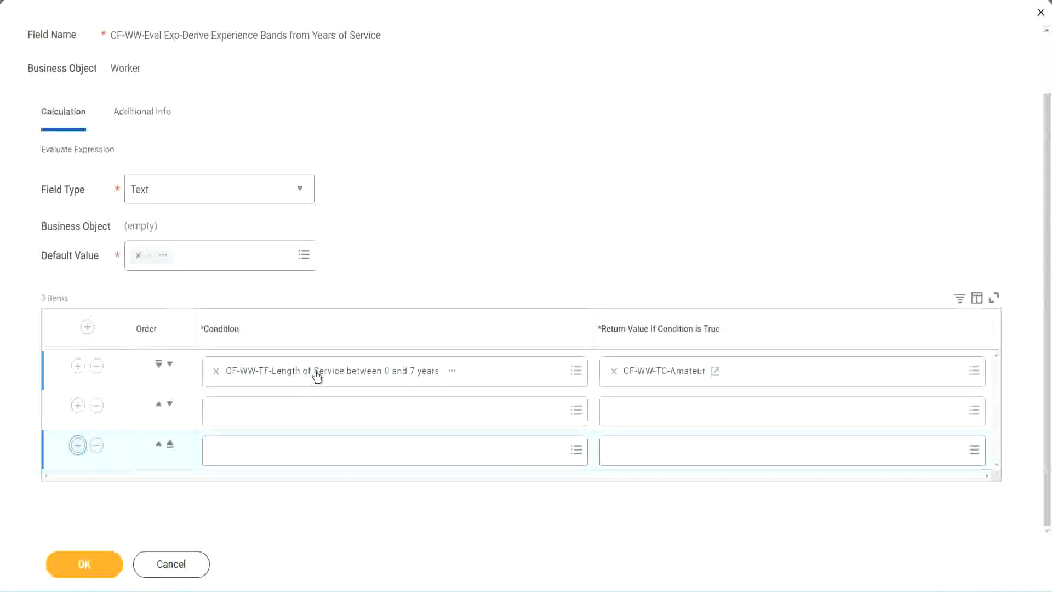
{"action": "key", "text": "Return"}
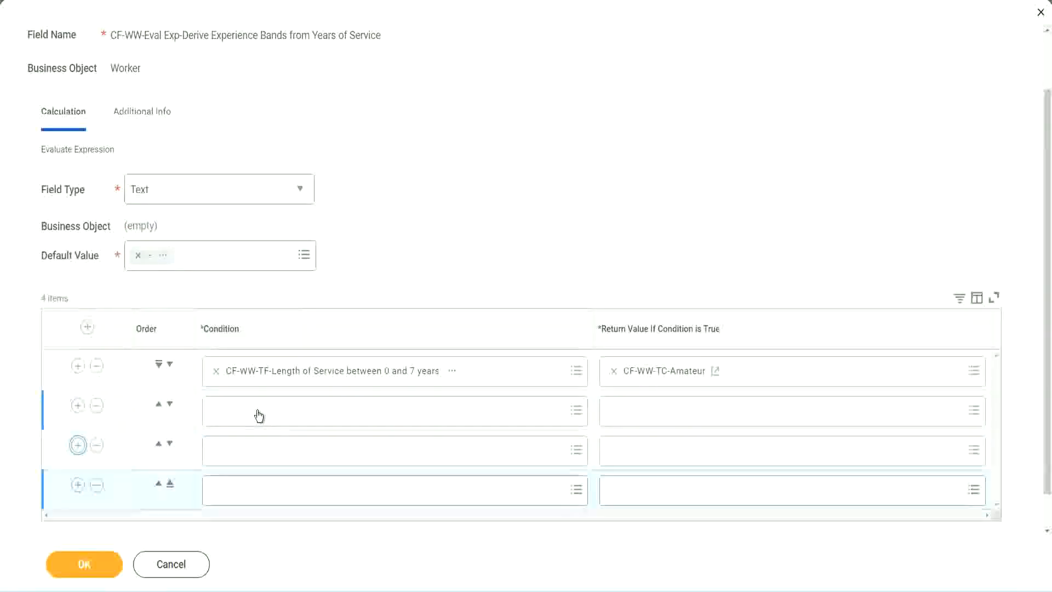
Set the second row's condition to CF-WW-TF-Length of Service between 8 and 15 years
{"action": "left_click", "coordinate": [259, 416]}
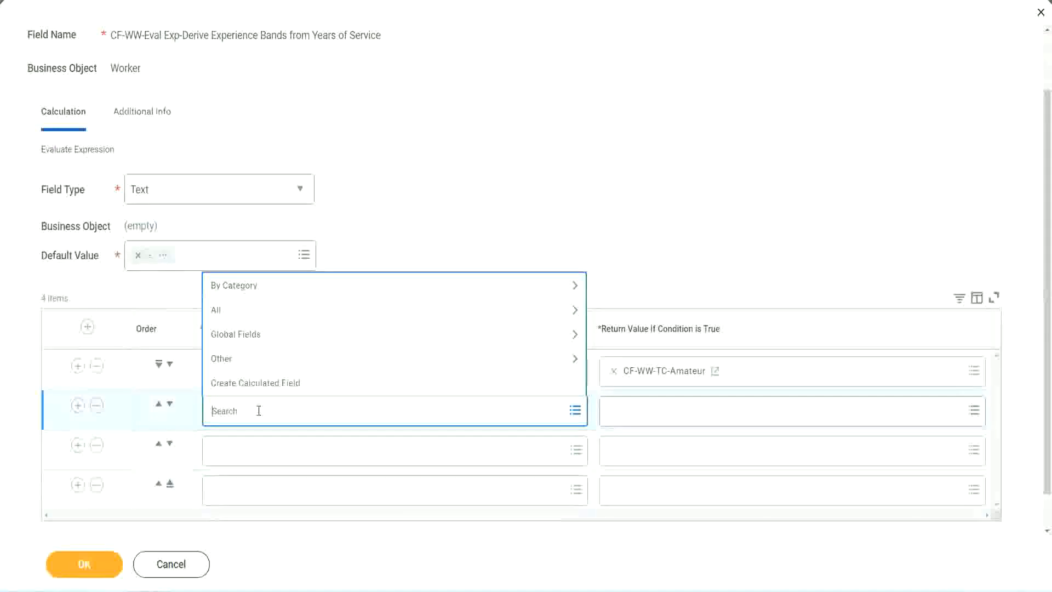
{"action": "type", "text": "cf-ww"}
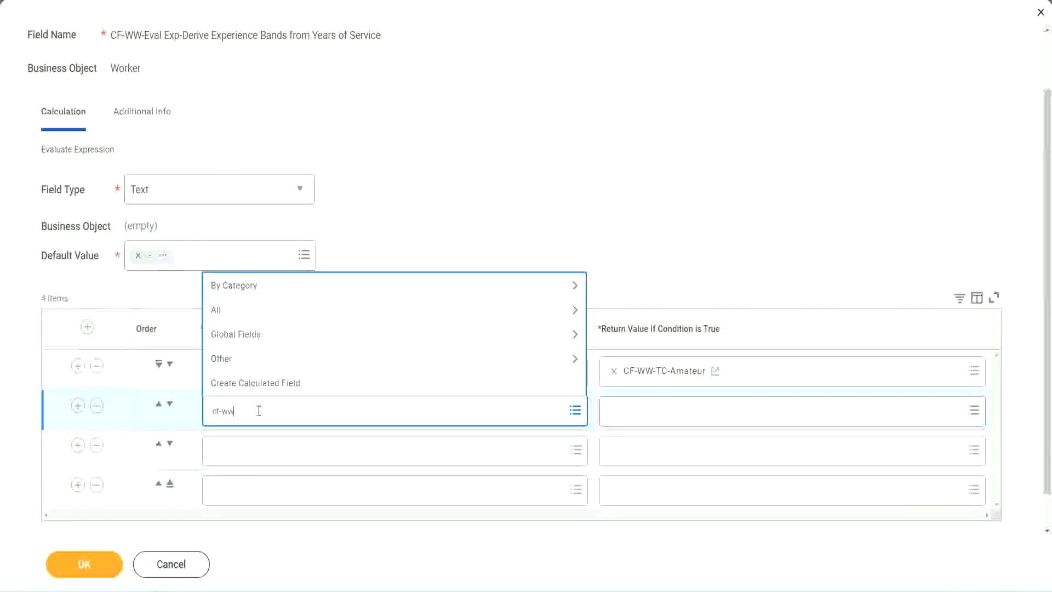
{"action": "type", "text": " tf"}
{"action": "key", "text": "Return"}
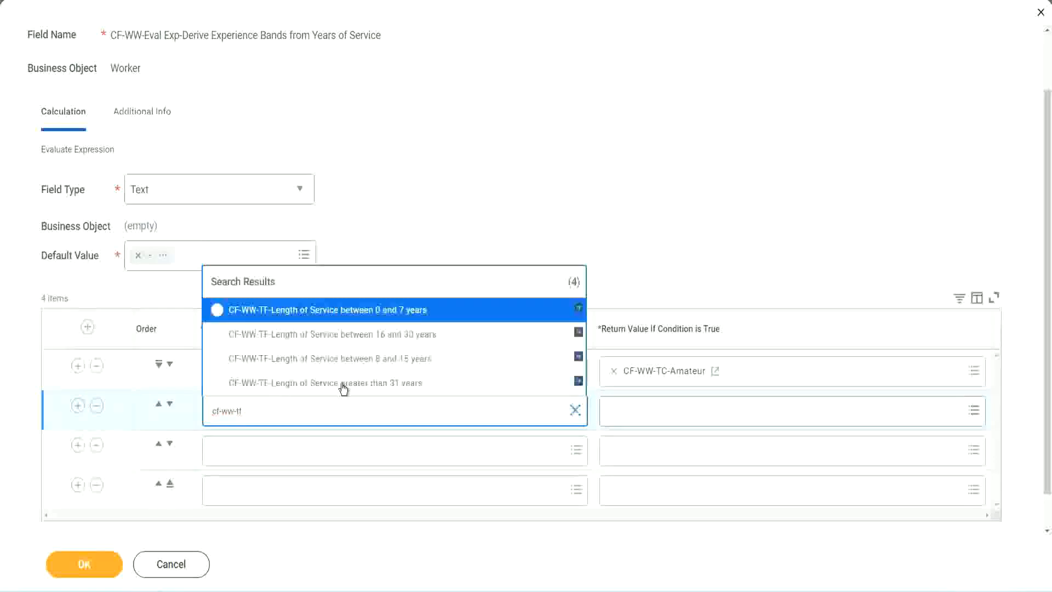
{"action": "left_click", "coordinate": [406, 359]}
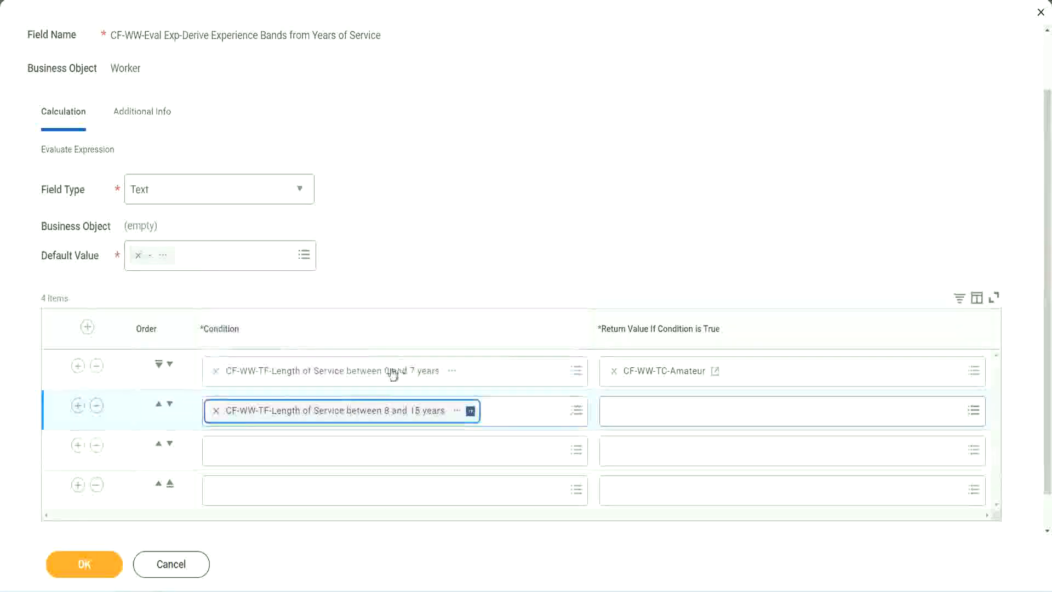
Set the third row's condition to CF-WW-TF-Length of Service between 16 and 30 years
{"action": "left_click", "coordinate": [265, 451]}
{"action": "type", "text": "cf"}
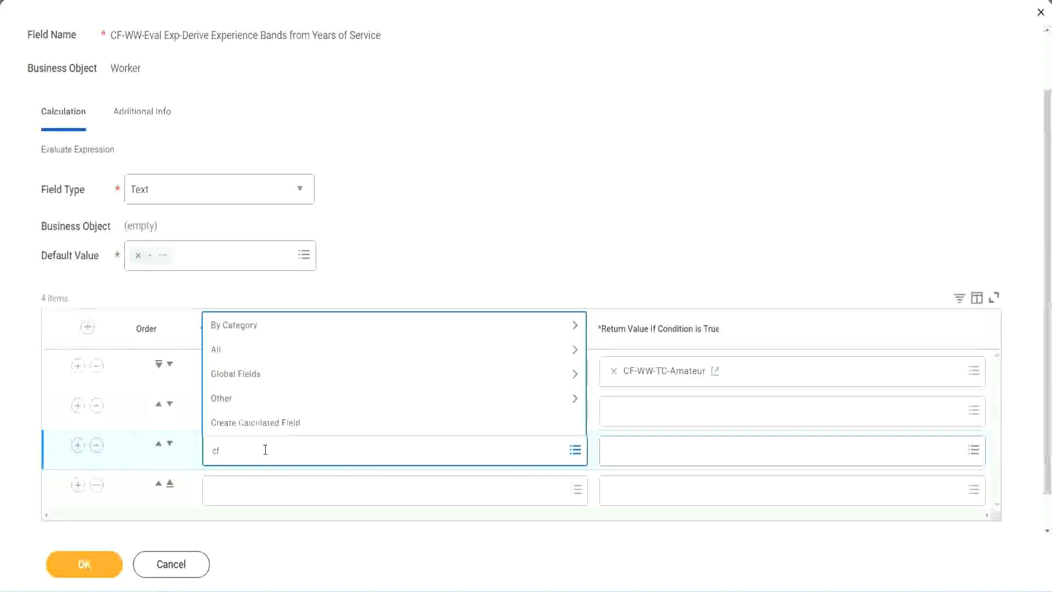
{"action": "type", "text": "-ww-tf"}
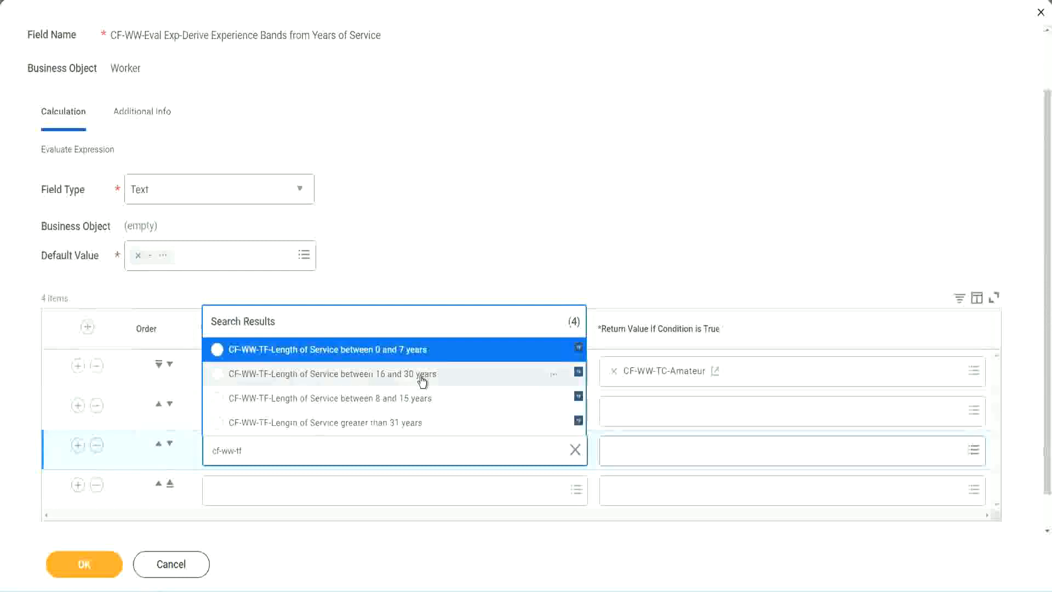
{"action": "left_click", "coordinate": [422, 380]}
Set the fourth row's condition to CF-WW-TF-Length of Service greater than 31 years
{"action": "left_click", "coordinate": [249, 491]}
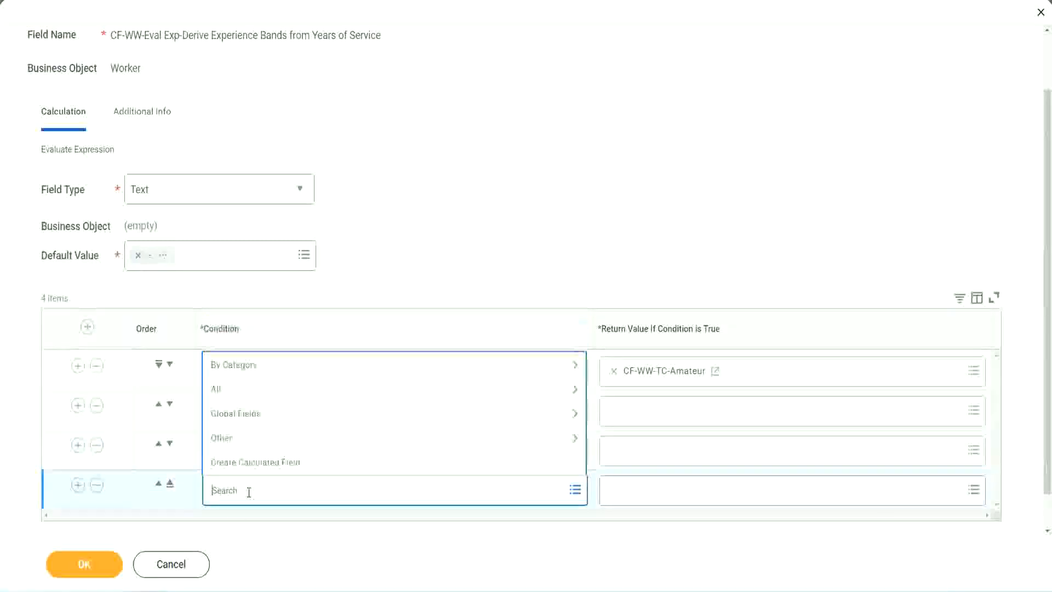
{"action": "type", "text": "cf-ww"}
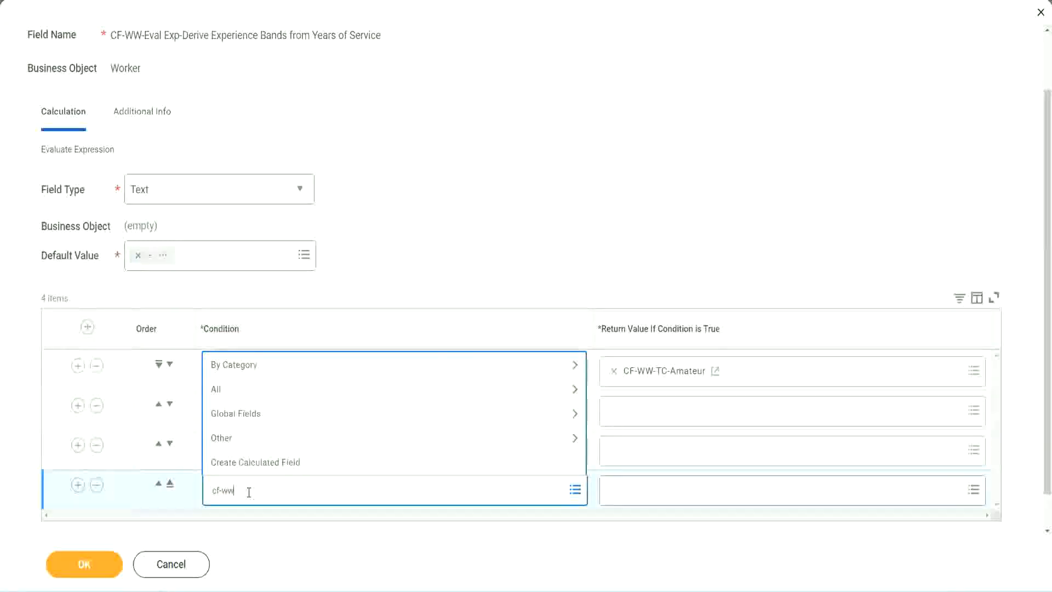
{"action": "type", "text": " tf 31"}
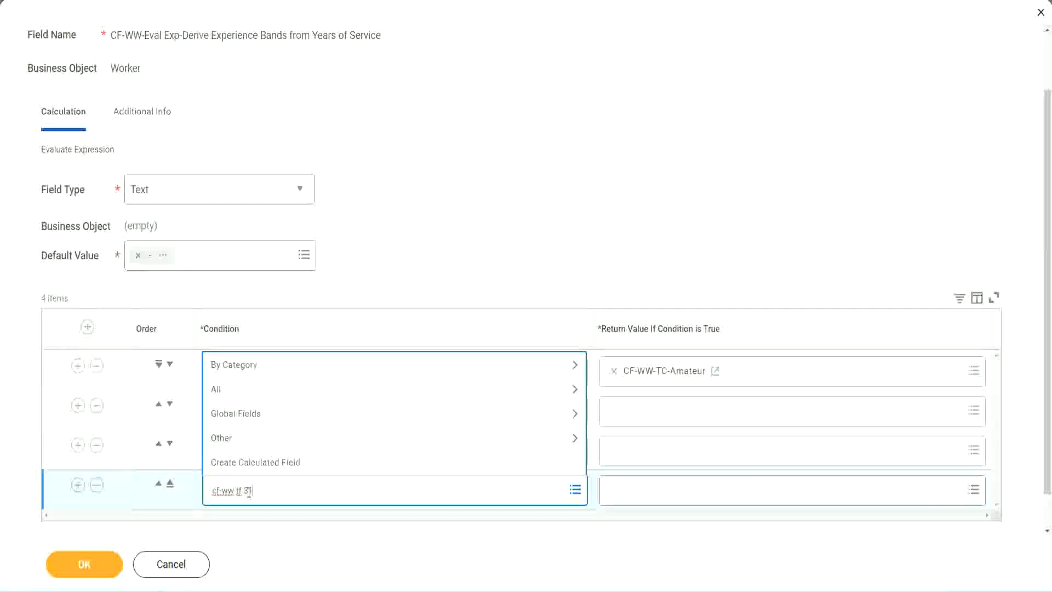
{"action": "key", "text": "Return"}
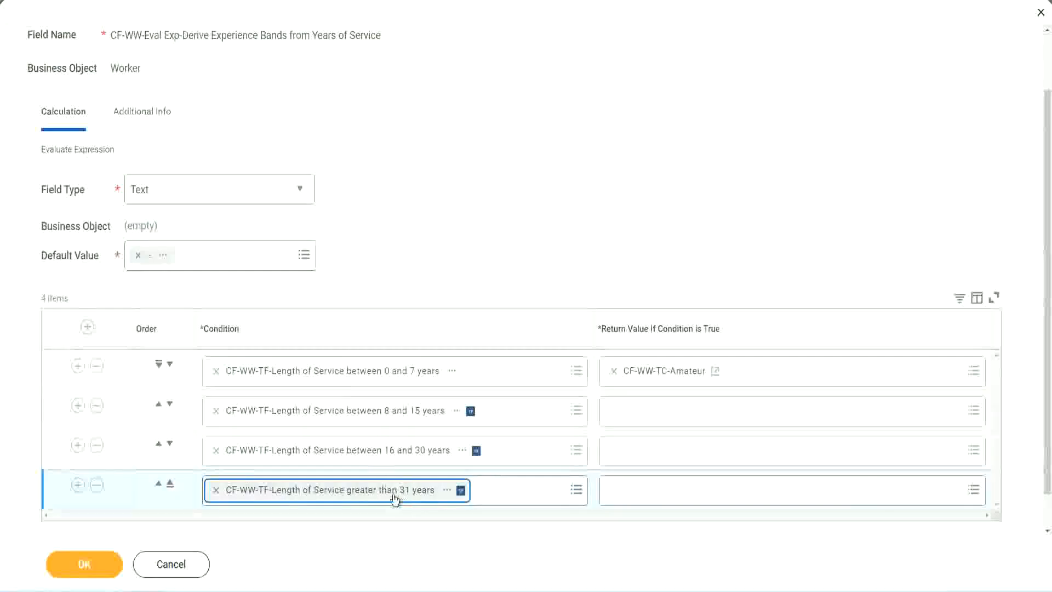
{"action": "left_click", "coordinate": [475, 231]}
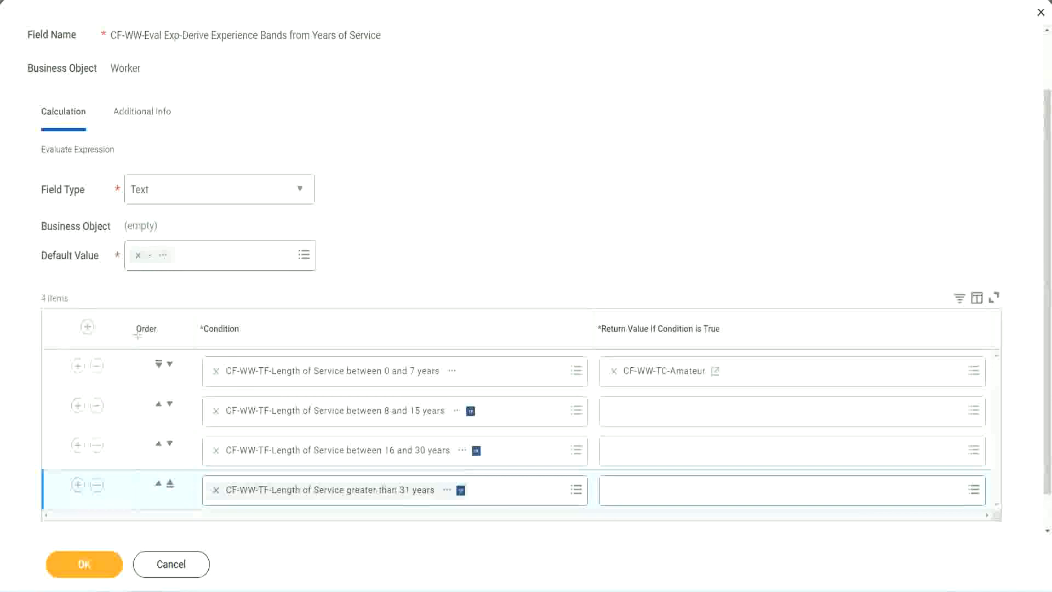
Move the 8 to 15 years condition above the 0 to 7 years condition and back to second place
{"action": "left_click_drag", "start_coordinate": [117, 321], "coordinate": [117, 433]}
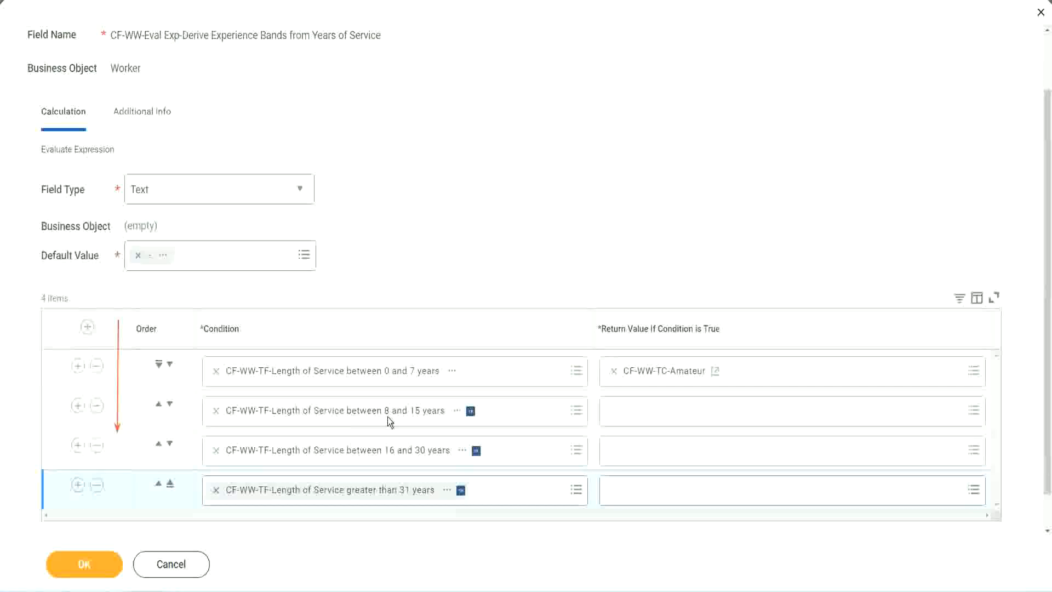
{"action": "left_click", "coordinate": [159, 406]}
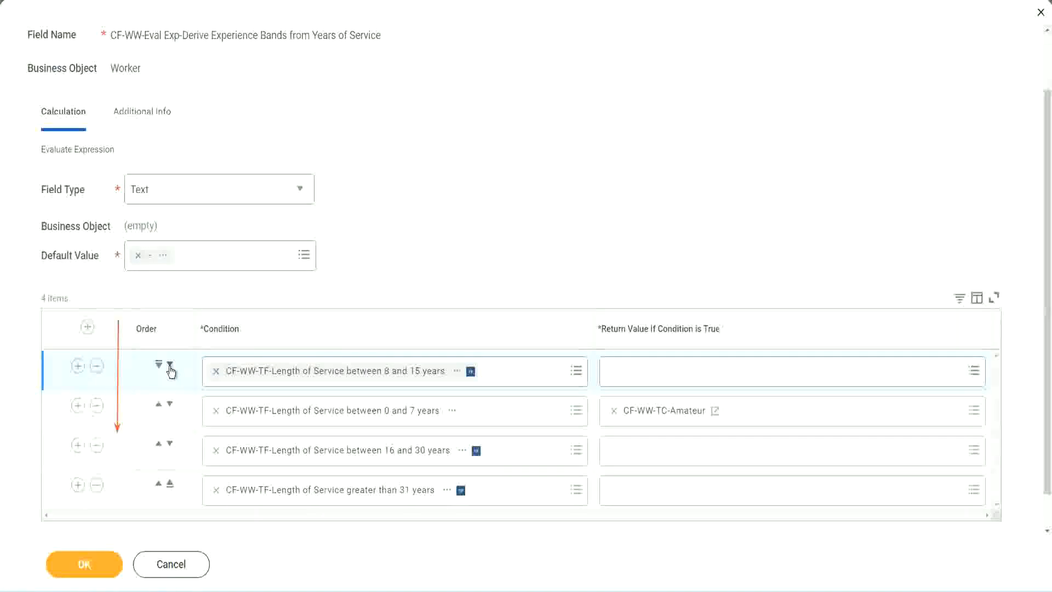
{"action": "left_click", "coordinate": [170, 364]}
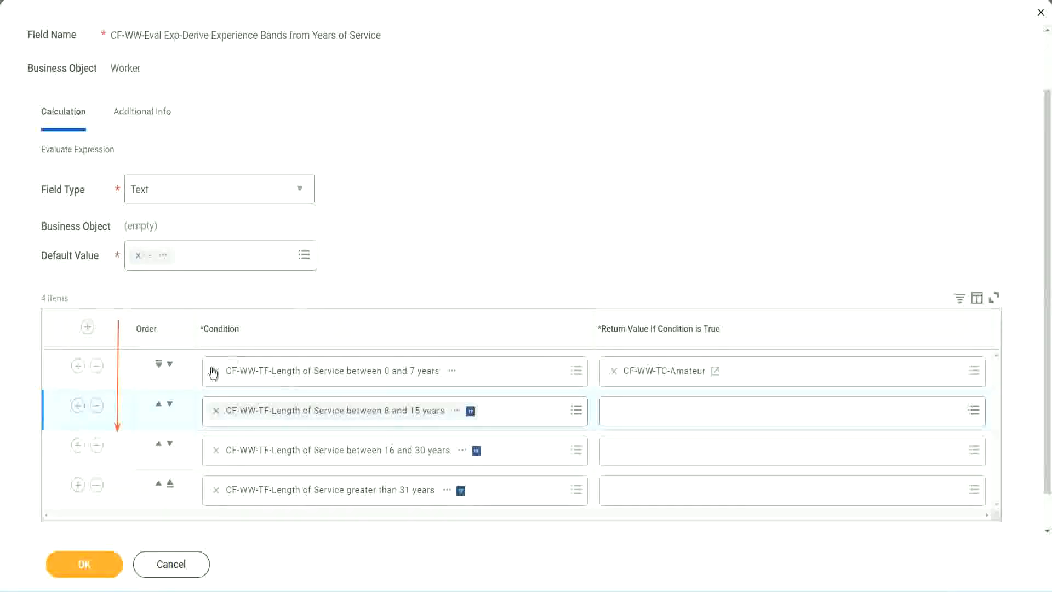
Copy the CF-WW-TC-Amateur return value's text while swapping the first two condition rows and restoring their order
{"action": "left_click", "coordinate": [159, 406]}
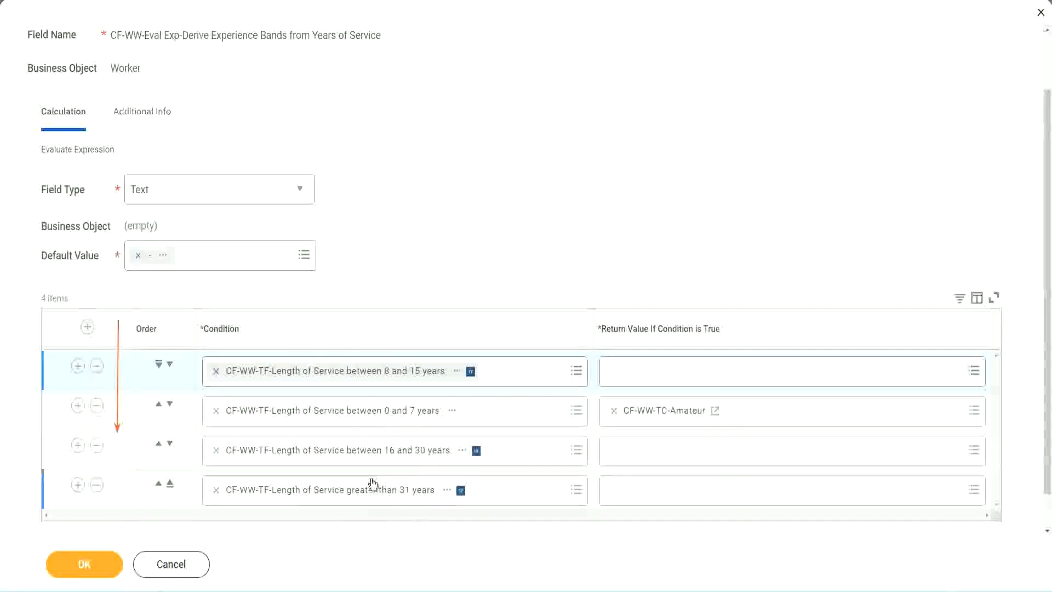
{"action": "right_click", "coordinate": [666, 418]}
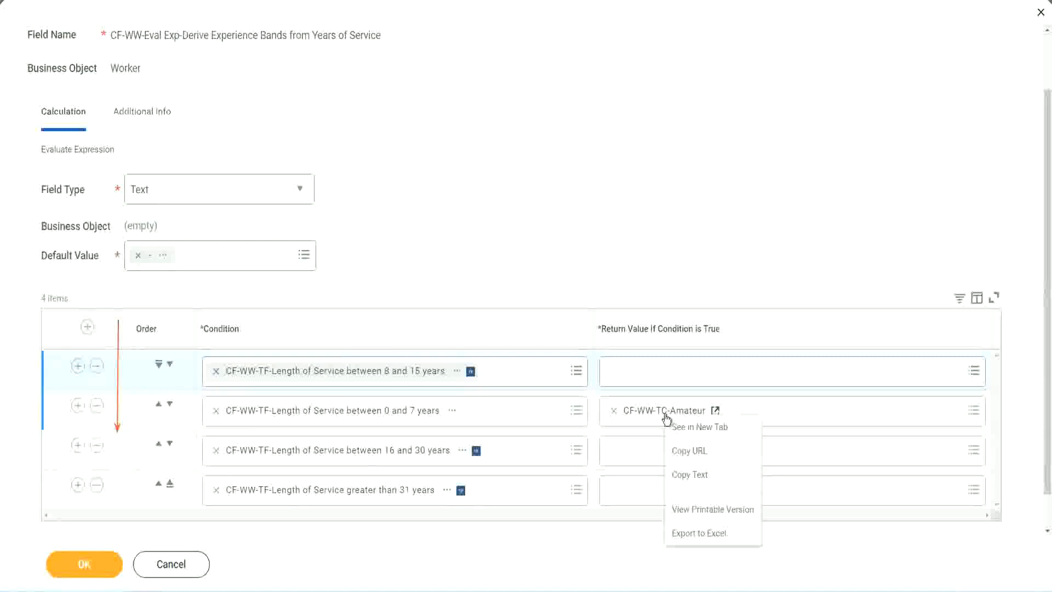
{"action": "left_click", "coordinate": [687, 472]}
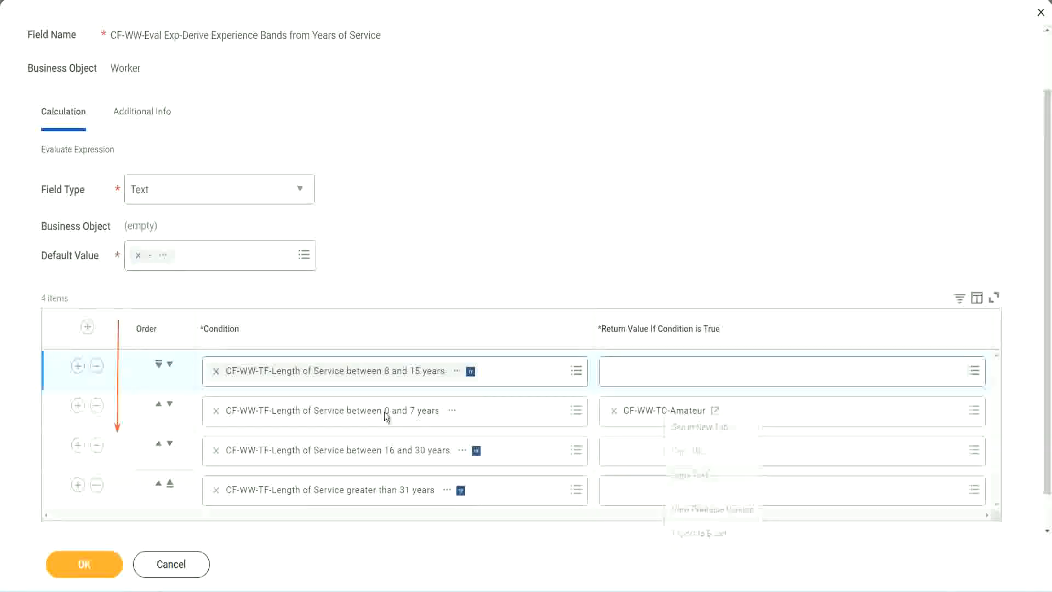
{"action": "left_click", "coordinate": [171, 365]}
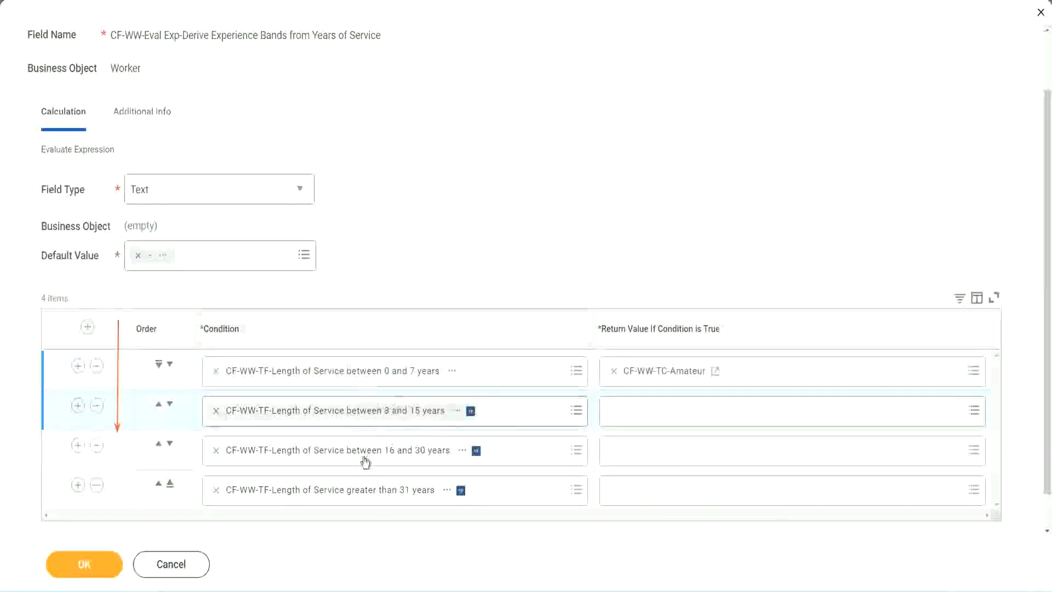
Create a calculated field for the second row's return value named CF-WW-TC-Experienced, with business object Global and function Text Constant
{"action": "left_click", "coordinate": [609, 405]}
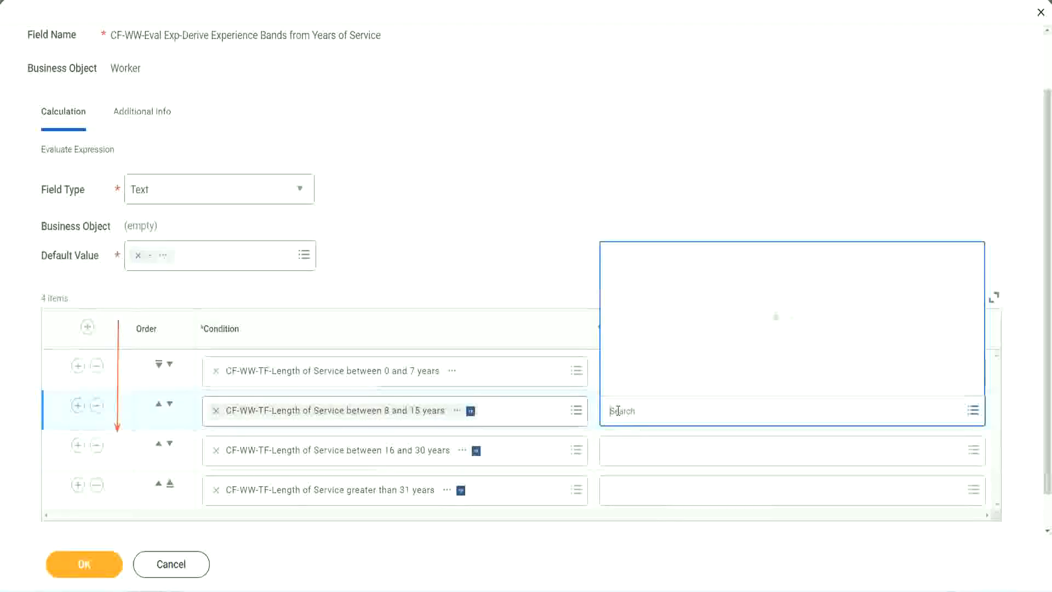
{"action": "left_click", "coordinate": [652, 385]}
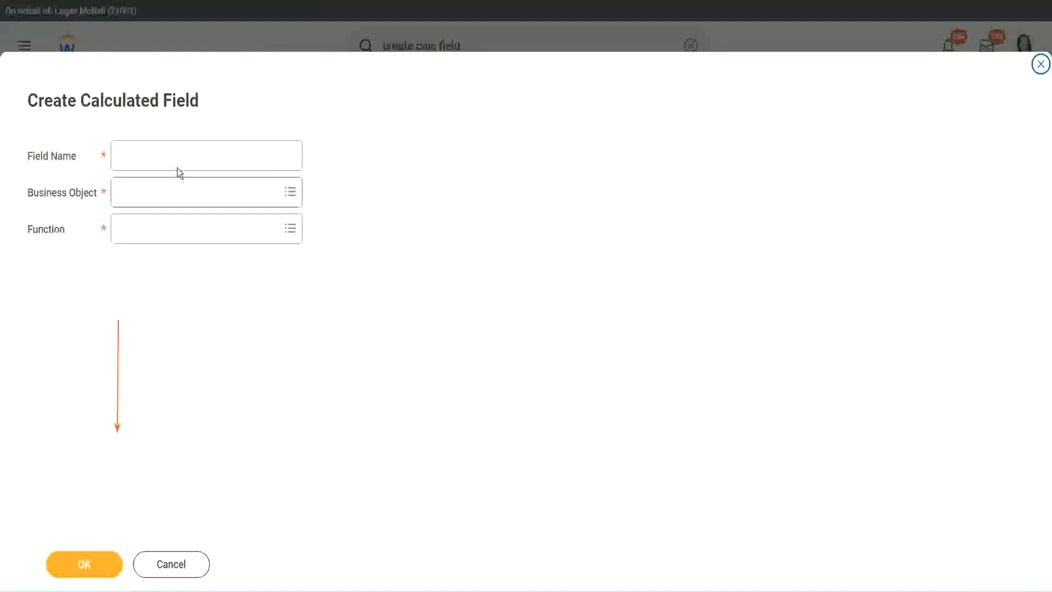
{"action": "left_click", "coordinate": [168, 155]}
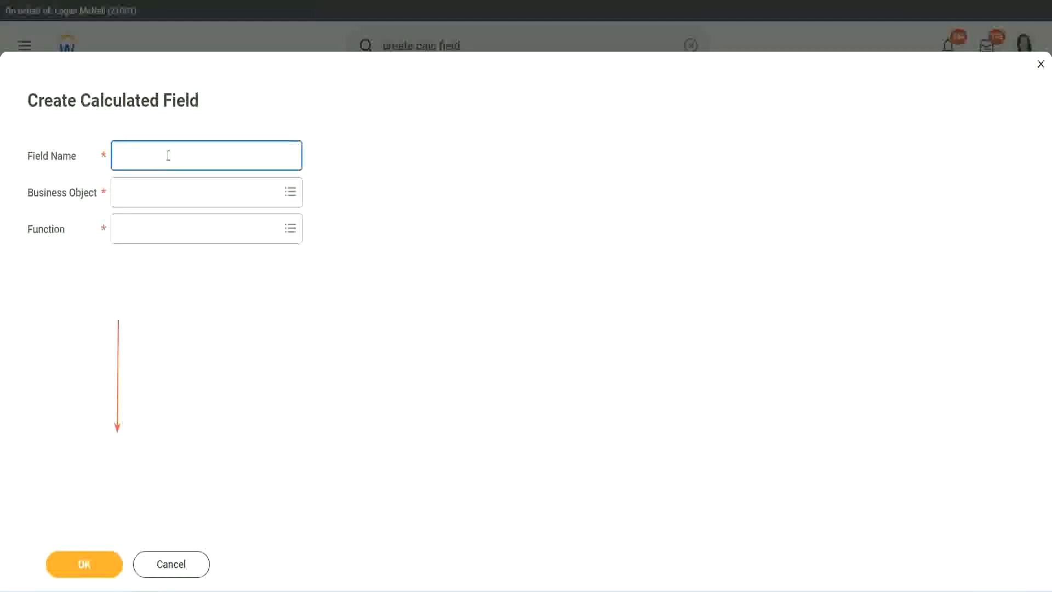
{"action": "key", "text": "ctrl+v"}
{"action": "double_click", "coordinate": [203, 156]}
{"action": "type", "text": "Ex"}
{"action": "type", "text": "per"}
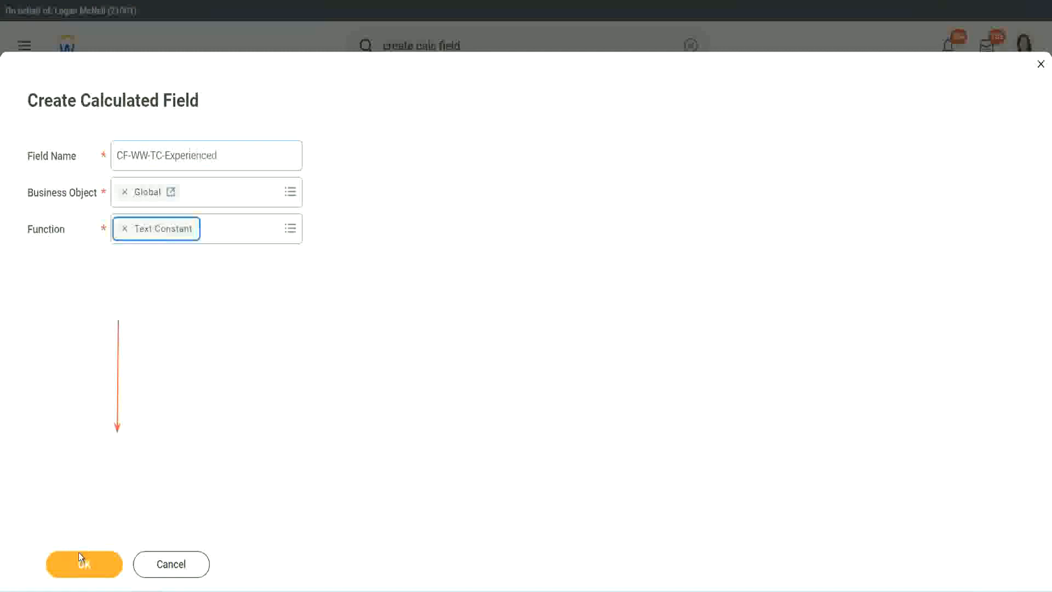
{"action": "left_click", "coordinate": [77, 554]}
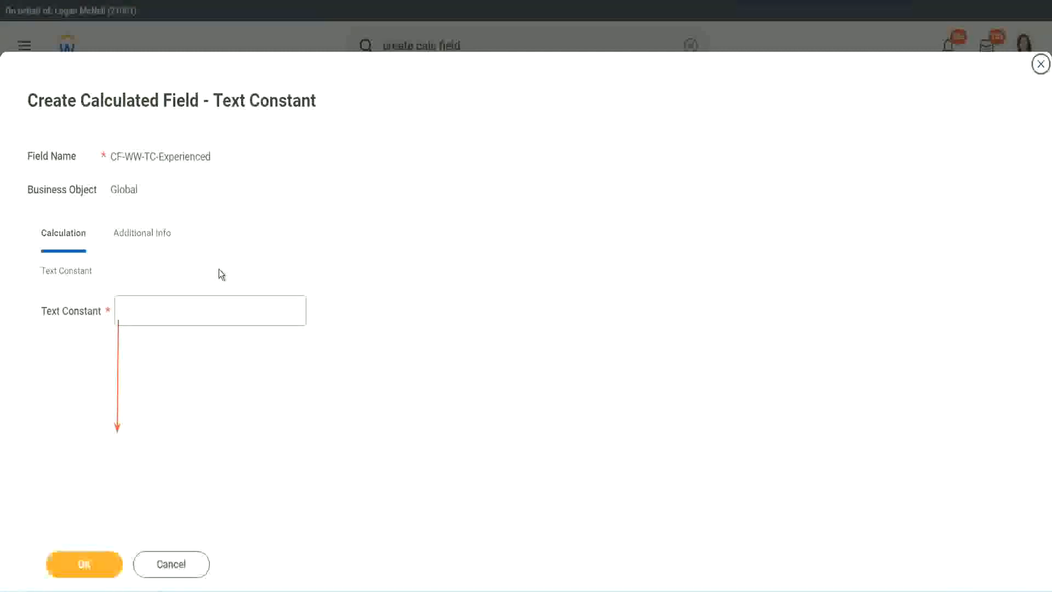
Set the text constant to Experienced and save the field as the second row's return value
{"action": "left_click", "coordinate": [160, 311]}
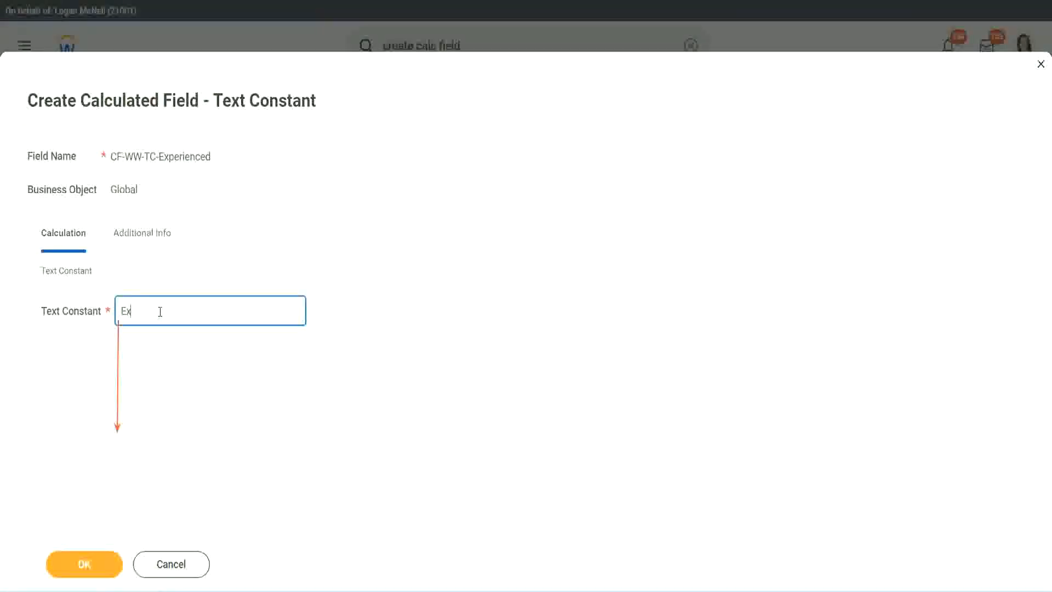
{"action": "left_click", "coordinate": [86, 564]}
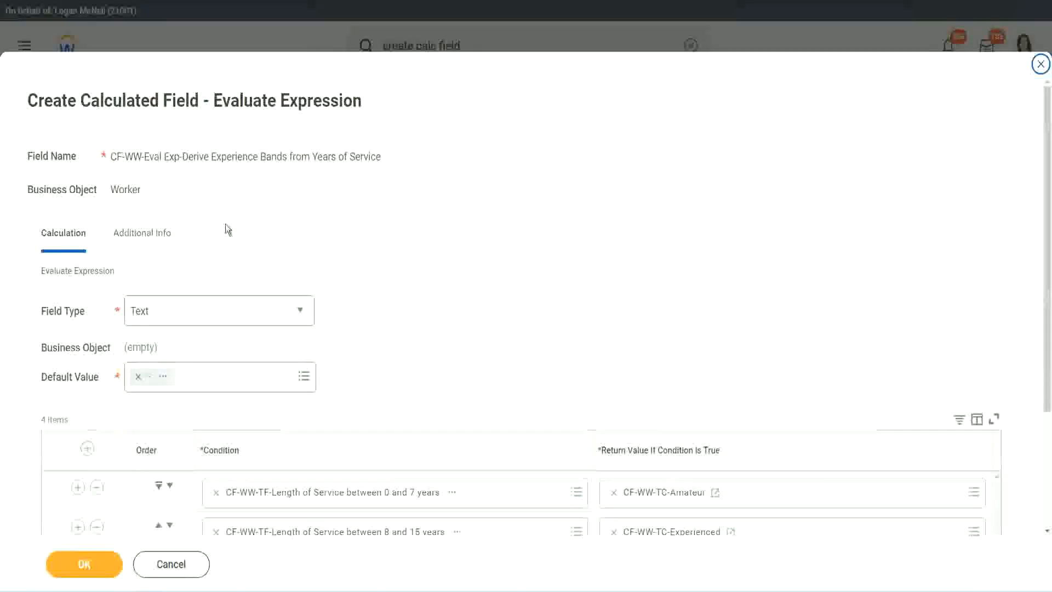
Start a calculated field for the third row's return value with the copied name, and check the 16 - 30 years band in the Notepad++ notes
{"action": "scroll", "coordinate": [486, 285], "scroll_direction": "down", "scroll_amount": 3}
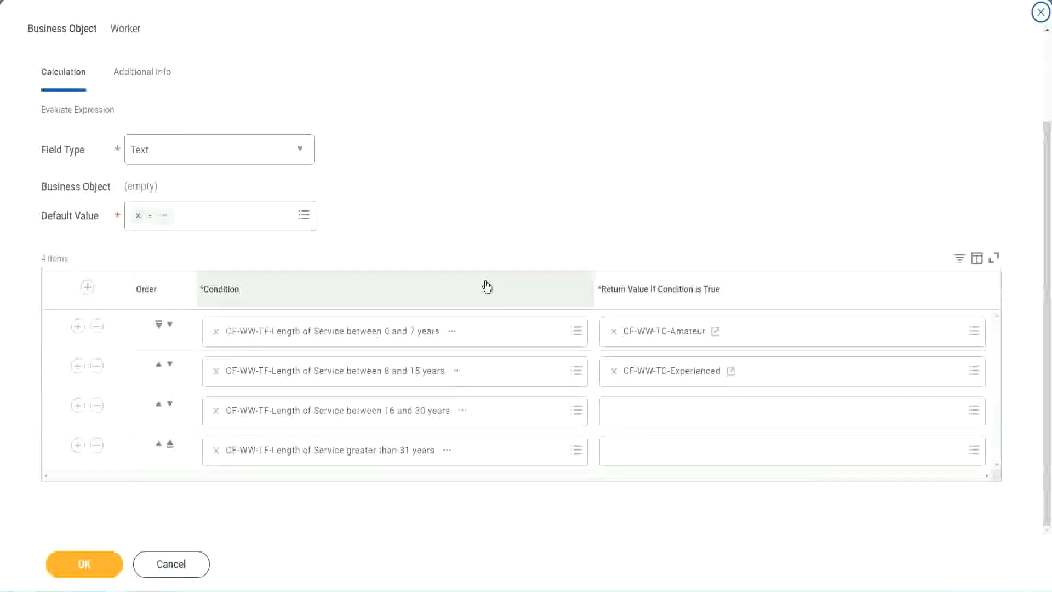
{"action": "left_click", "coordinate": [656, 417]}
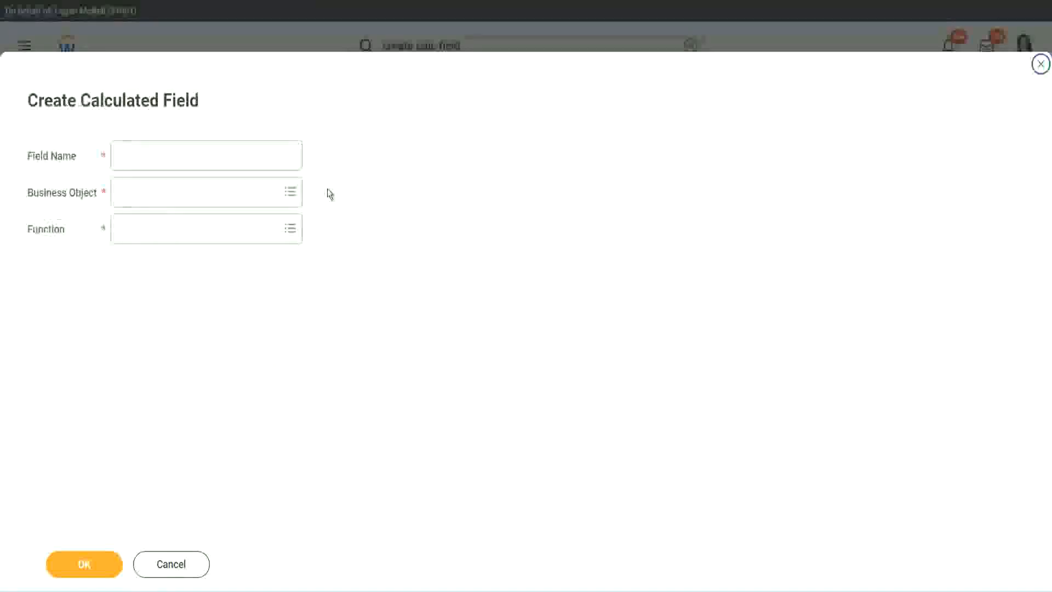
{"action": "left_click", "coordinate": [223, 155]}
{"action": "type", "text": "CF-WW-TC-Amateur"}
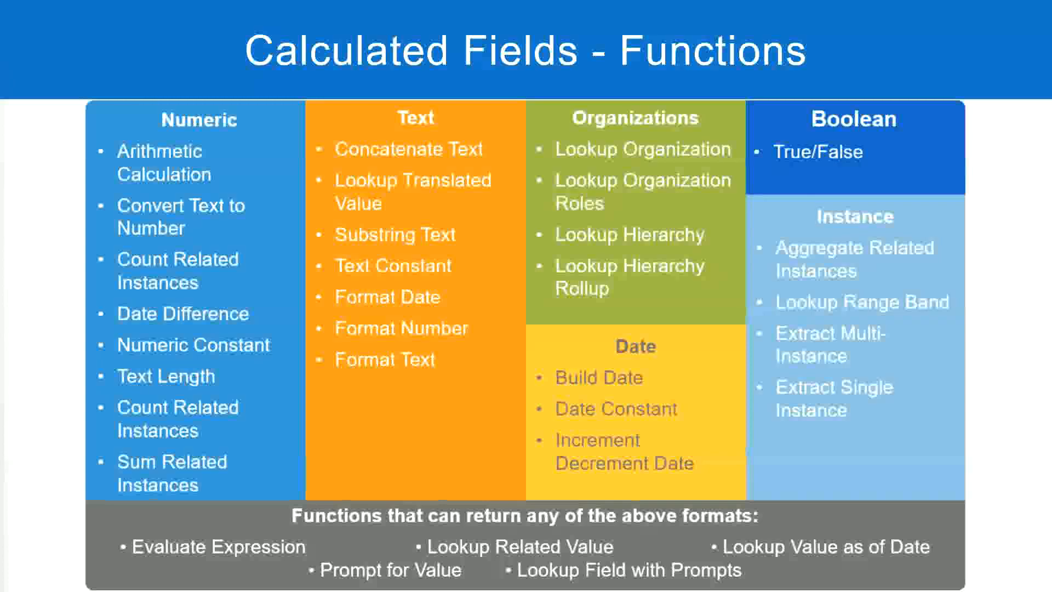
{"action": "key", "text": "alt+Tab"}
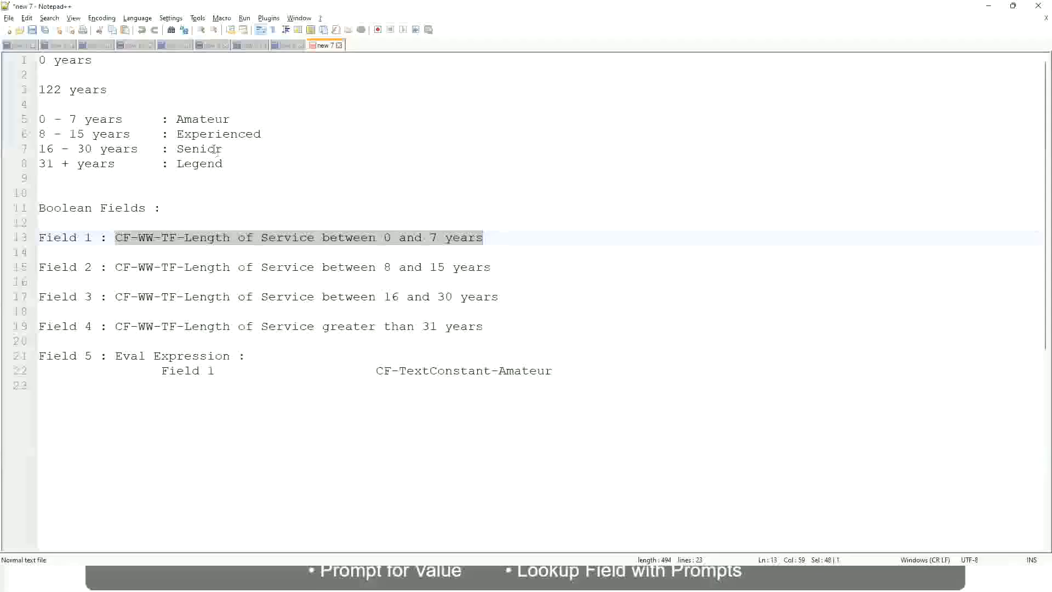
{"action": "key", "text": "alt+Tab"}
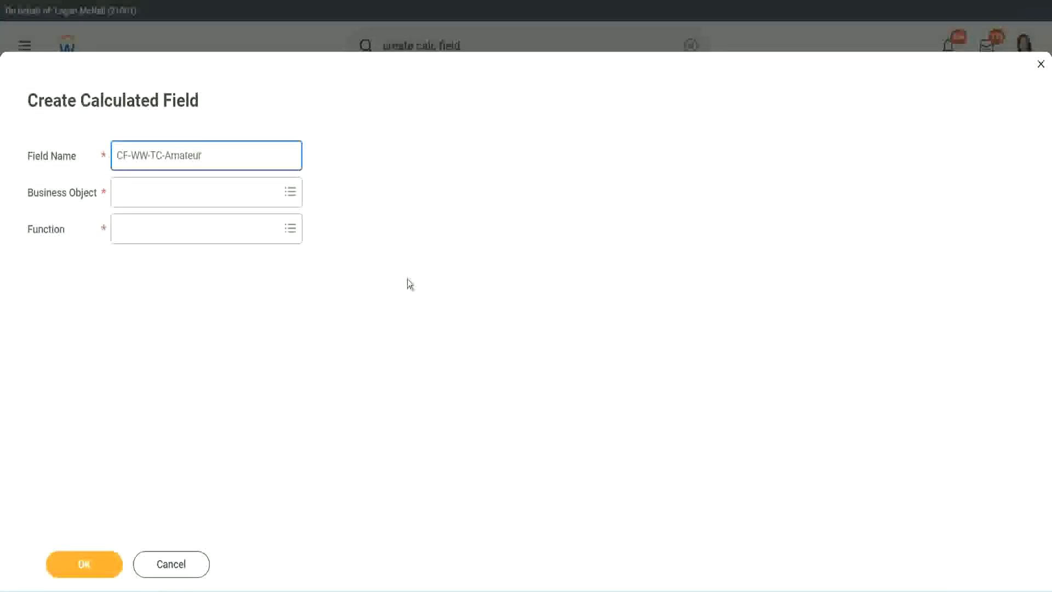
Set the new field's business object to Global and change its name to CF-WW-TC-Senior
{"action": "left_click", "coordinate": [120, 193]}
{"action": "type", "text": "global"}
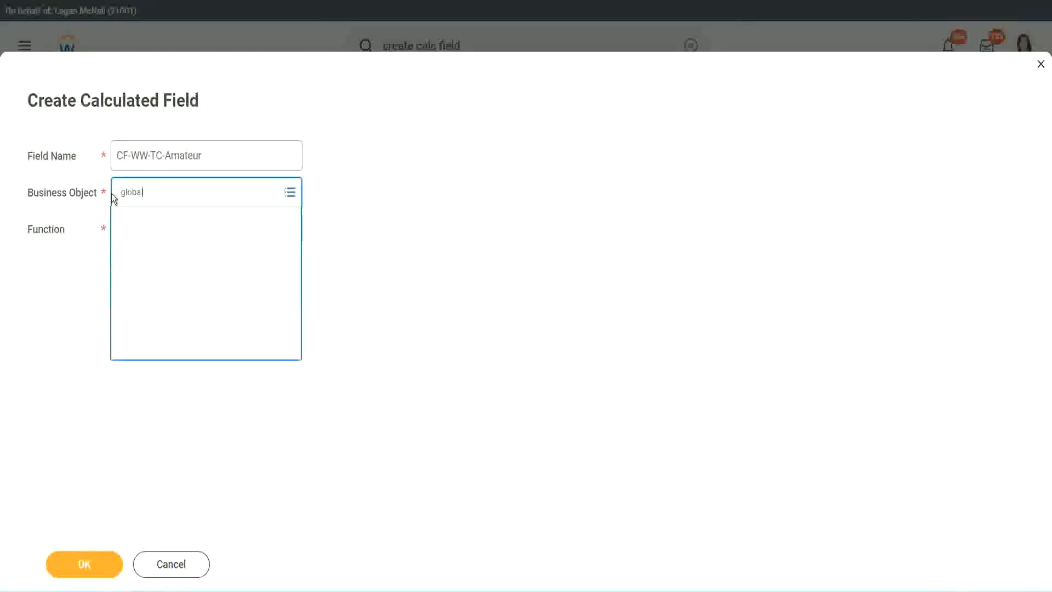
{"action": "key", "text": "Return"}
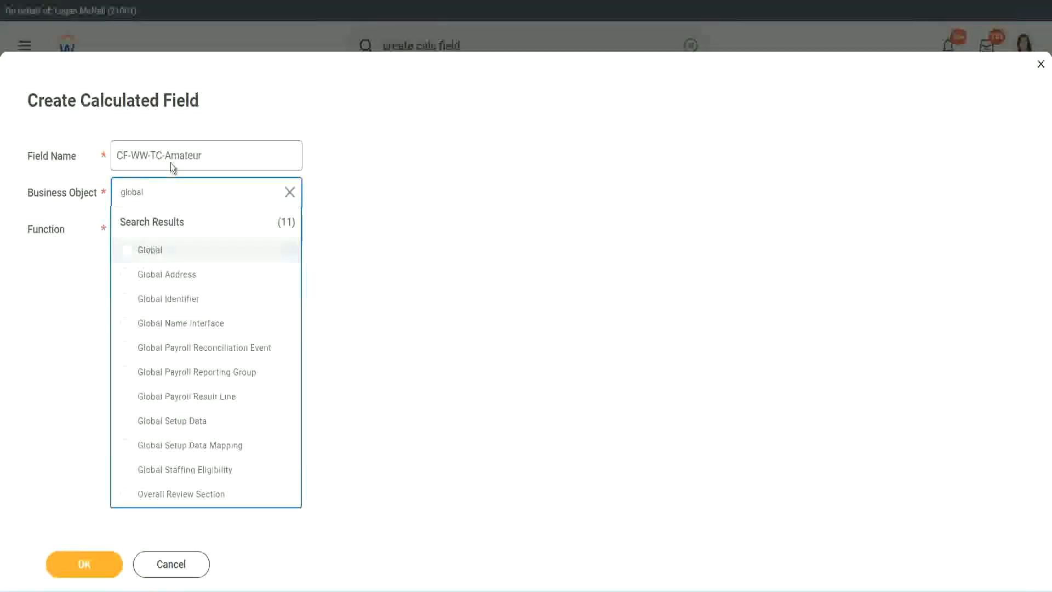
{"action": "left_click", "coordinate": [172, 162]}
{"action": "double_click", "coordinate": [181, 156]}
{"action": "type", "text": "S"}
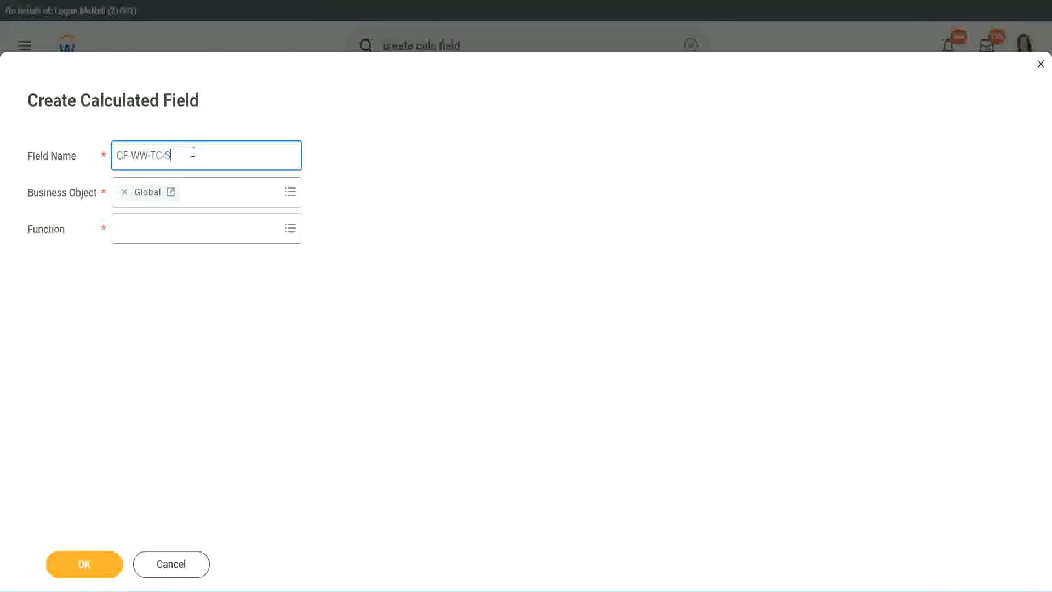
{"action": "type", "text": "enior"}
Choose Text Constant as the function of CF-WW-TC-Senior and continue to its calculation settings
{"action": "left_click", "coordinate": [167, 239]}
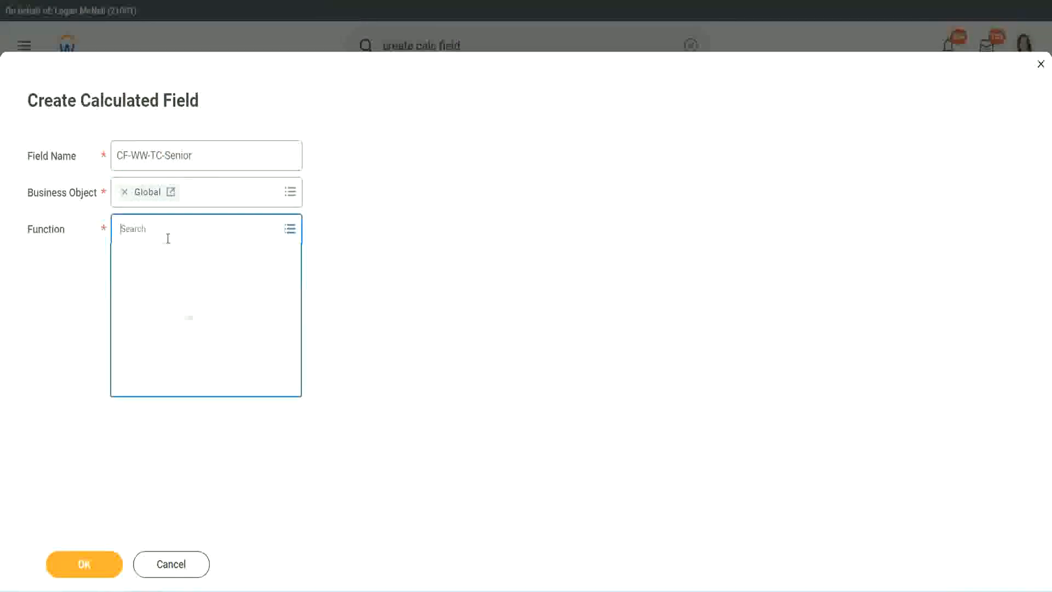
{"action": "type", "text": "tc"}
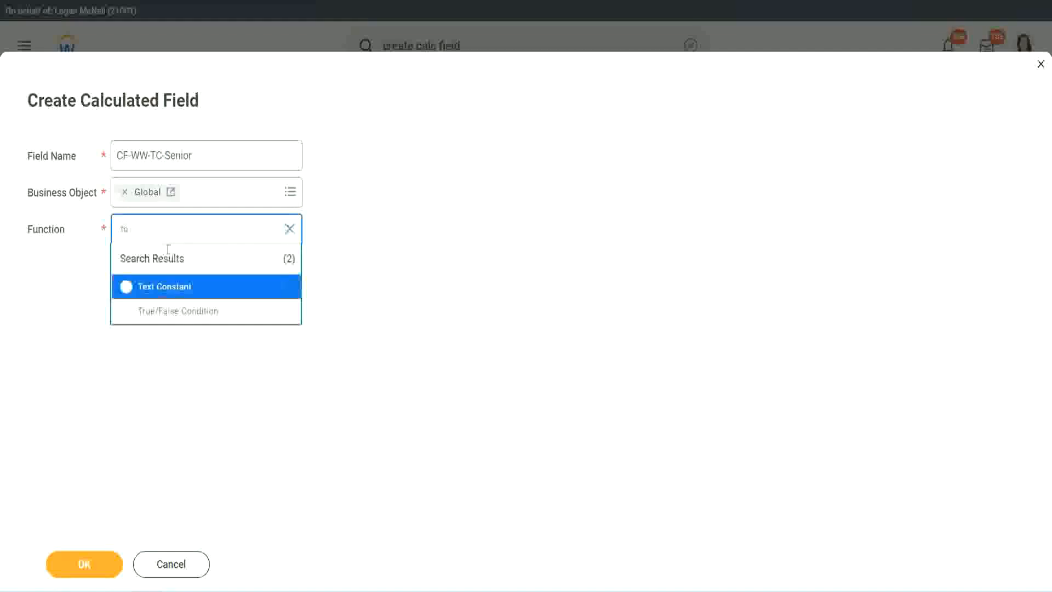
{"action": "left_click", "coordinate": [162, 285]}
{"action": "left_click", "coordinate": [95, 567]}
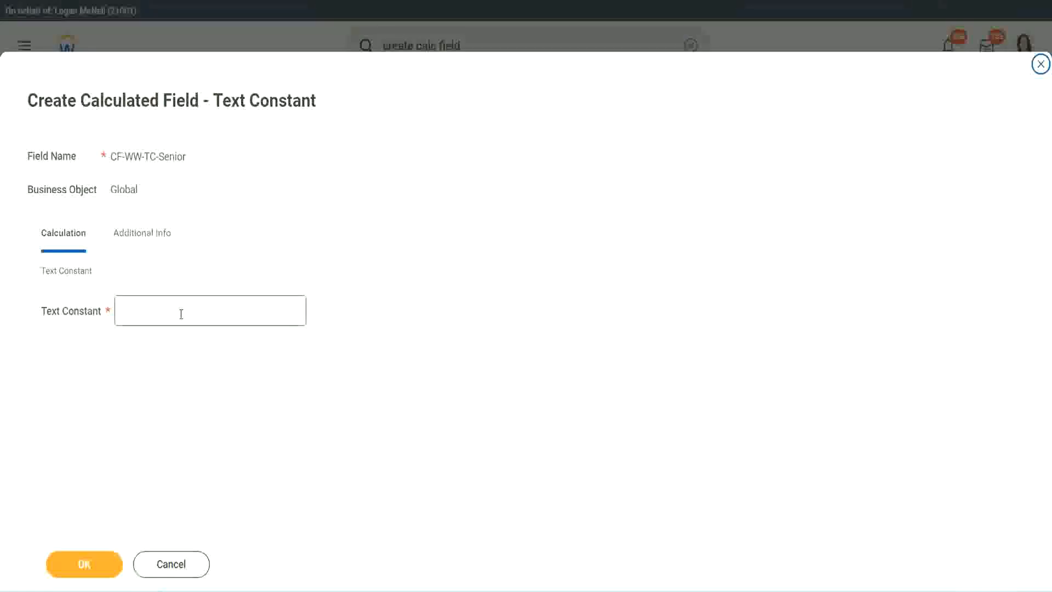
Set the text constant to Senior and save the field as the third row's return value
{"action": "left_click", "coordinate": [178, 307]}
{"action": "type", "text": "S"}
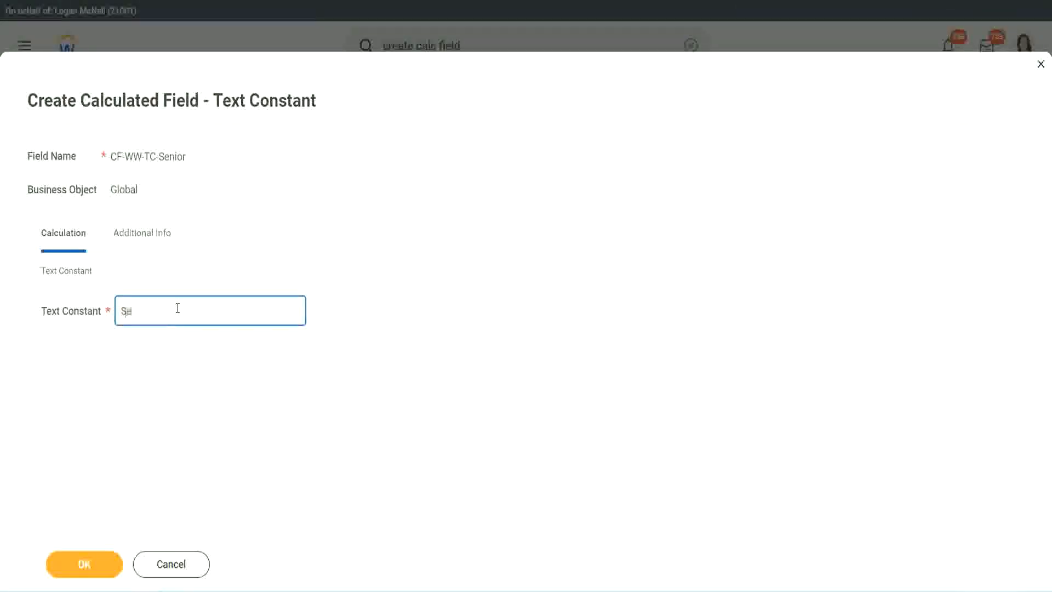
{"action": "type", "text": "enior"}
{"action": "left_click", "coordinate": [104, 556]}
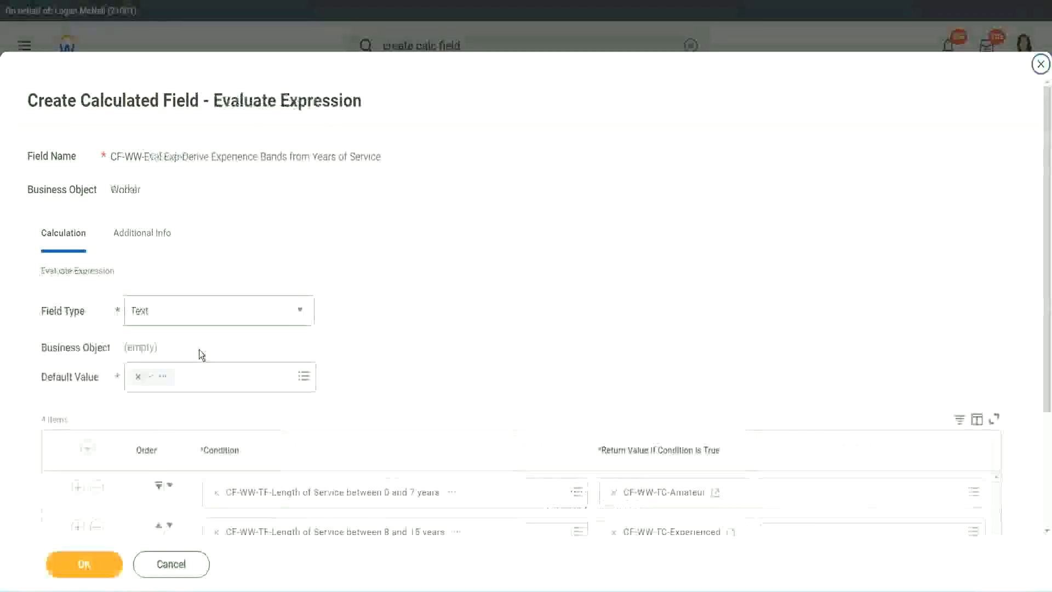
Copy the name of the CF-WW-TC-Senior field and start creating a calculated field for the fourth row's return value
{"action": "scroll", "coordinate": [761, 394], "scroll_direction": "down", "scroll_amount": 2}
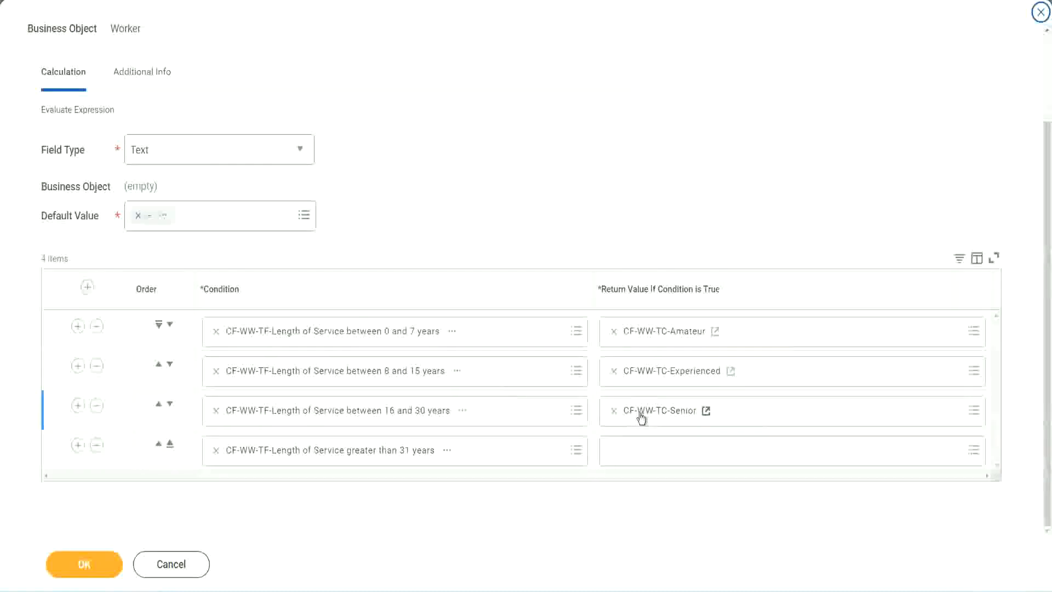
{"action": "right_click", "coordinate": [639, 415]}
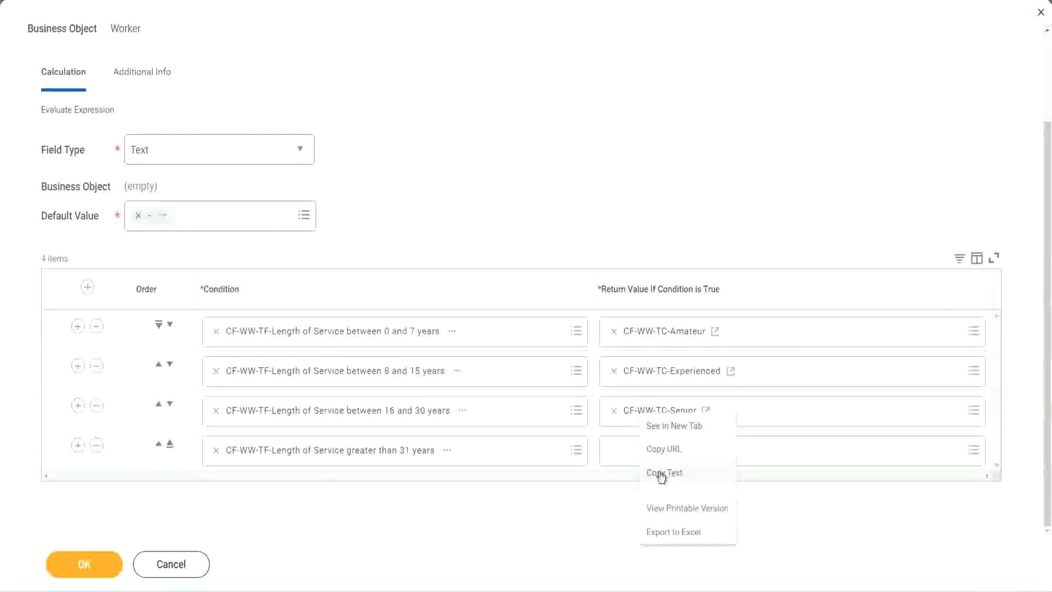
{"action": "left_click", "coordinate": [666, 470]}
{"action": "left_click", "coordinate": [639, 451]}
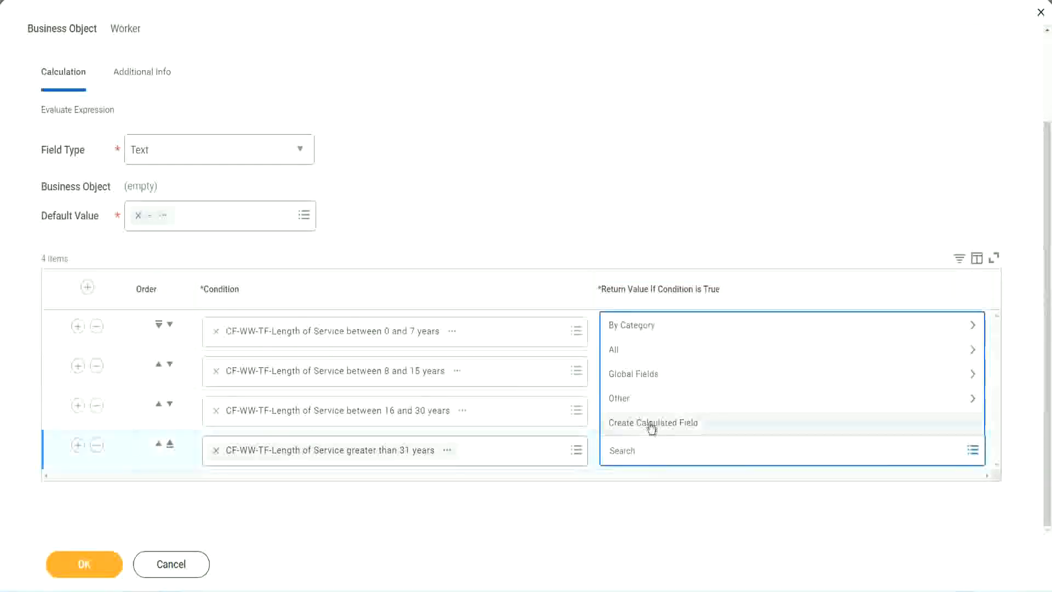
{"action": "left_click", "coordinate": [652, 426]}
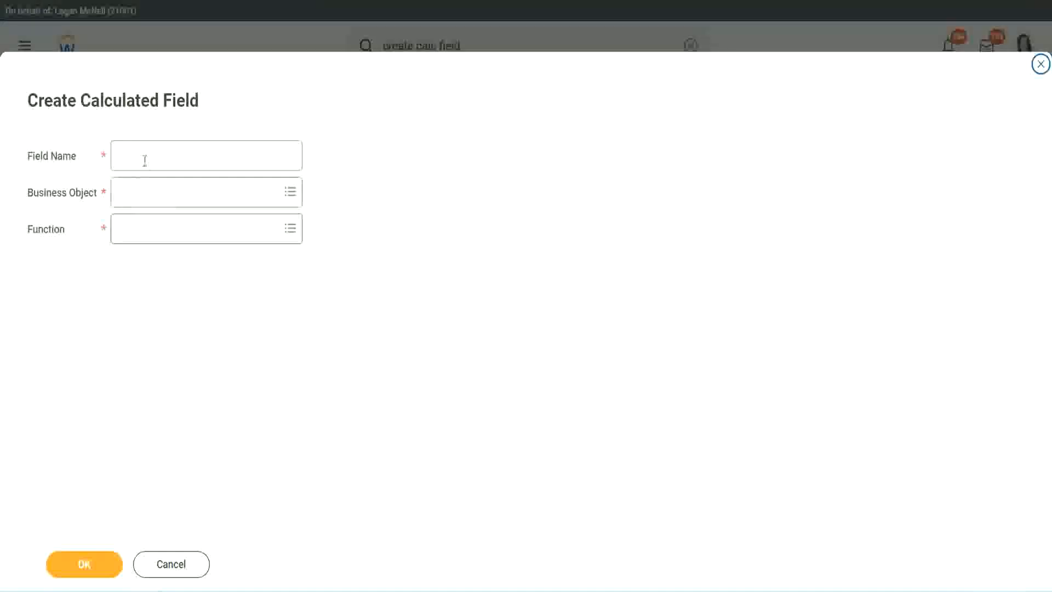
Name the new field CF-WW-TC-Legend by adapting the copied name, and set its business object to Global
{"action": "left_click", "coordinate": [144, 160]}
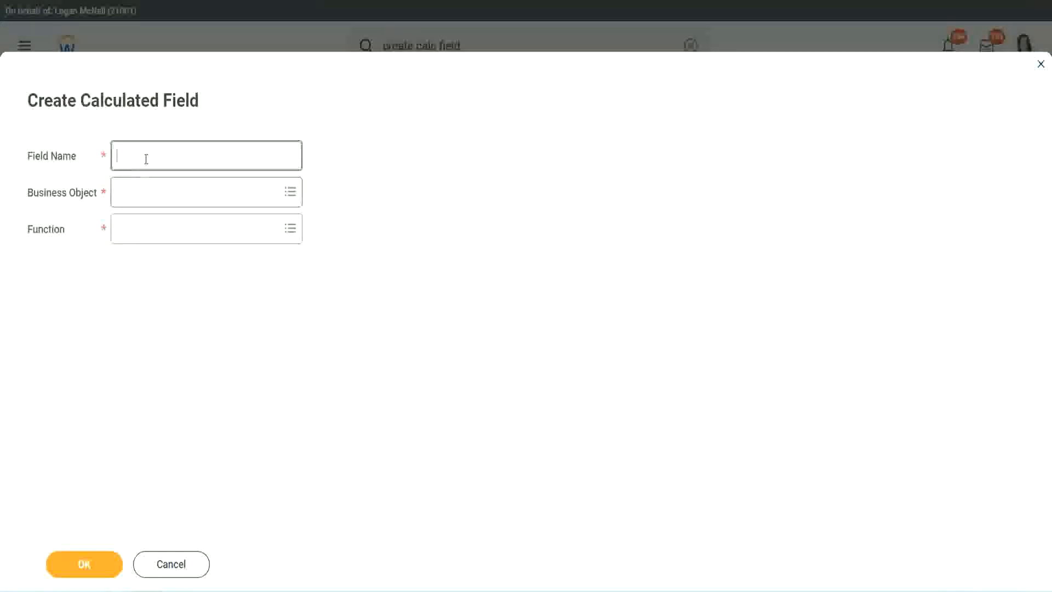
{"action": "key", "text": "ctrl+v"}
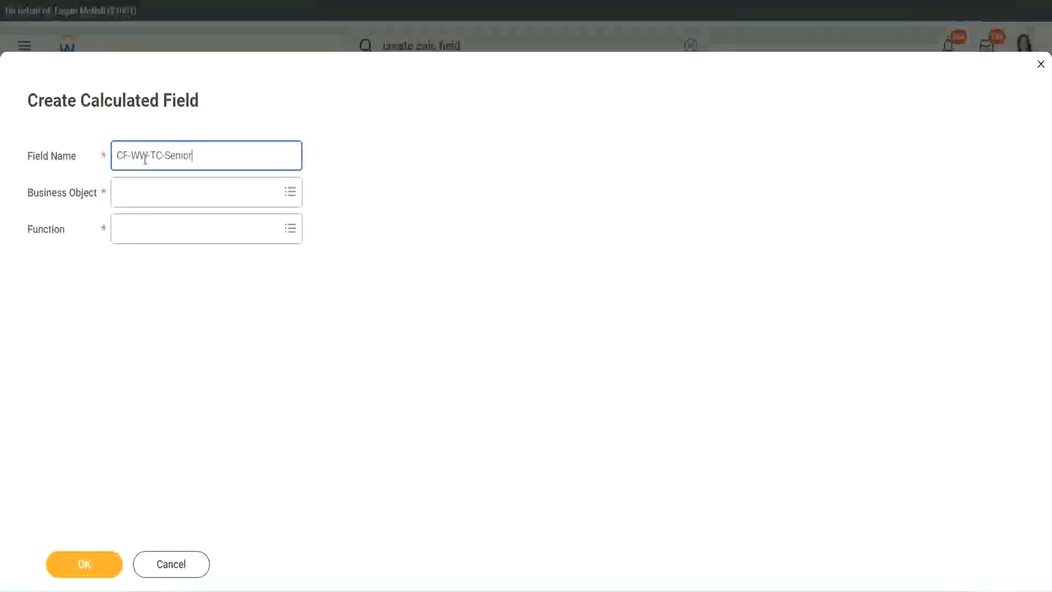
{"action": "double_click", "coordinate": [178, 155]}
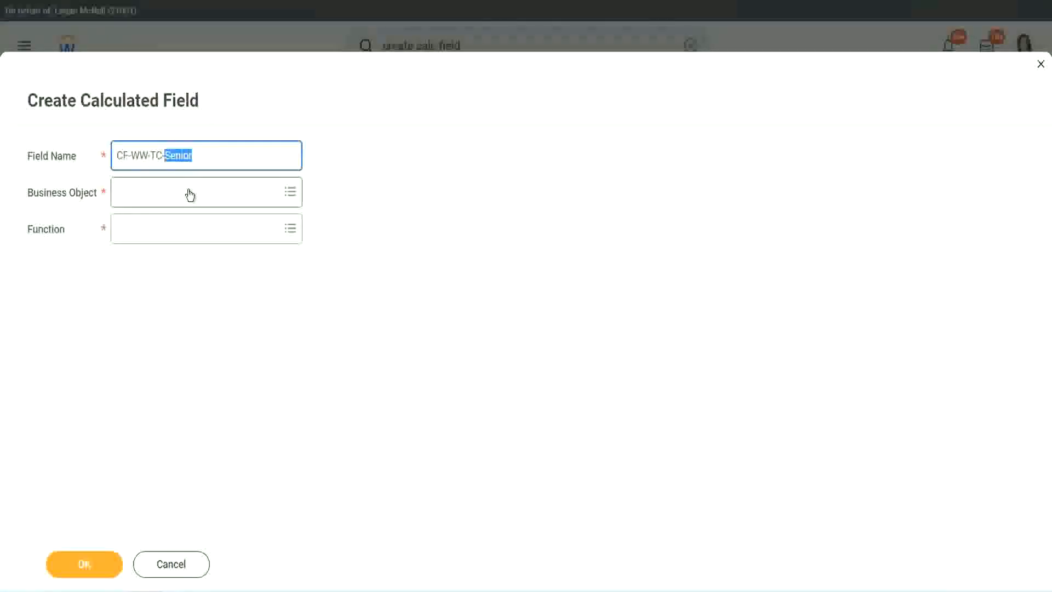
{"action": "type", "text": "Legend"}
{"action": "left_click", "coordinate": [148, 201]}
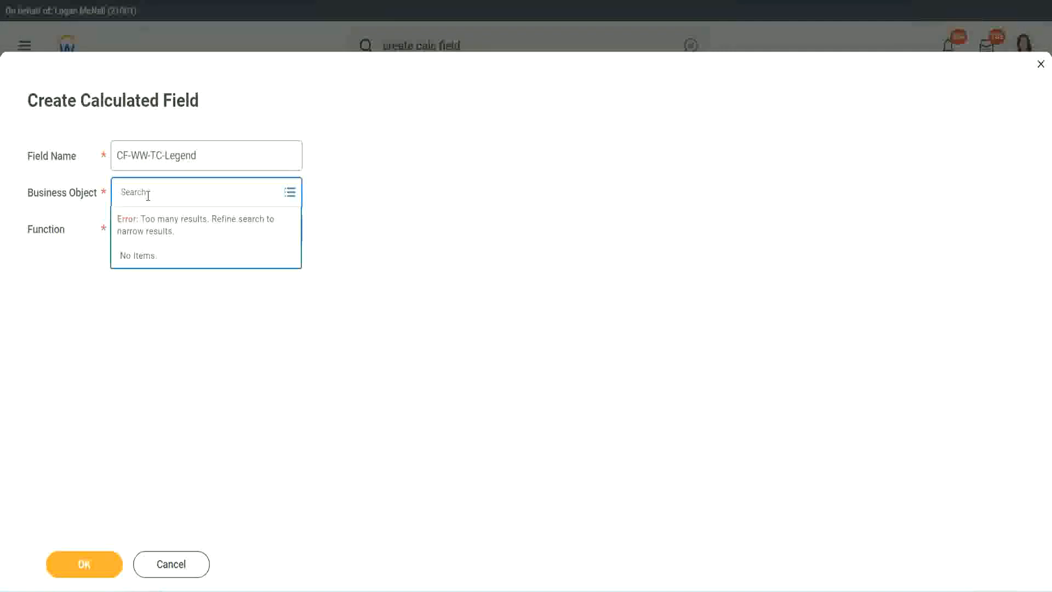
{"action": "type", "text": "Global"}
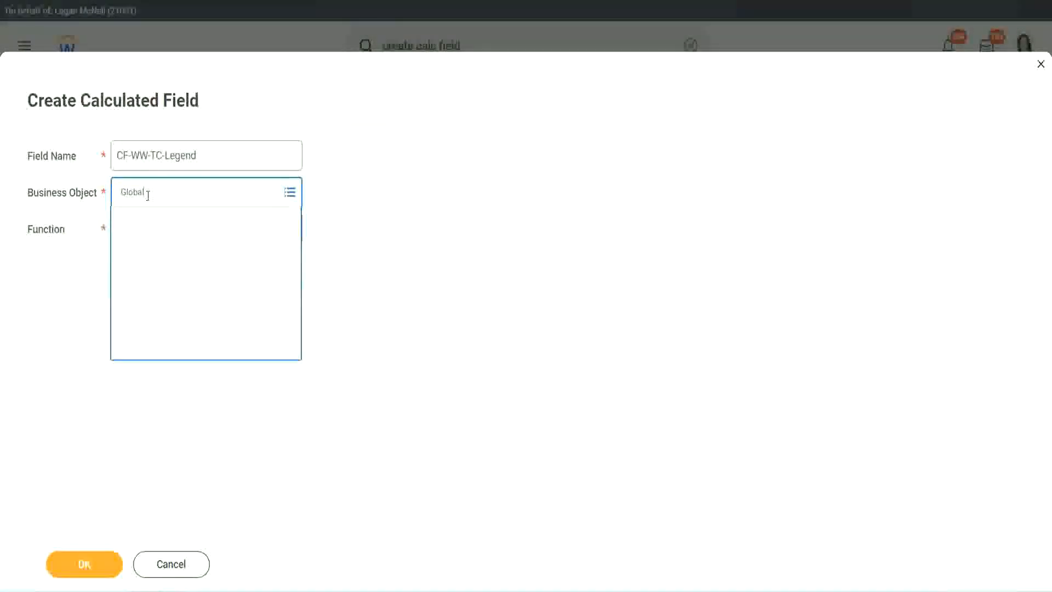
{"action": "left_click", "coordinate": [156, 253]}
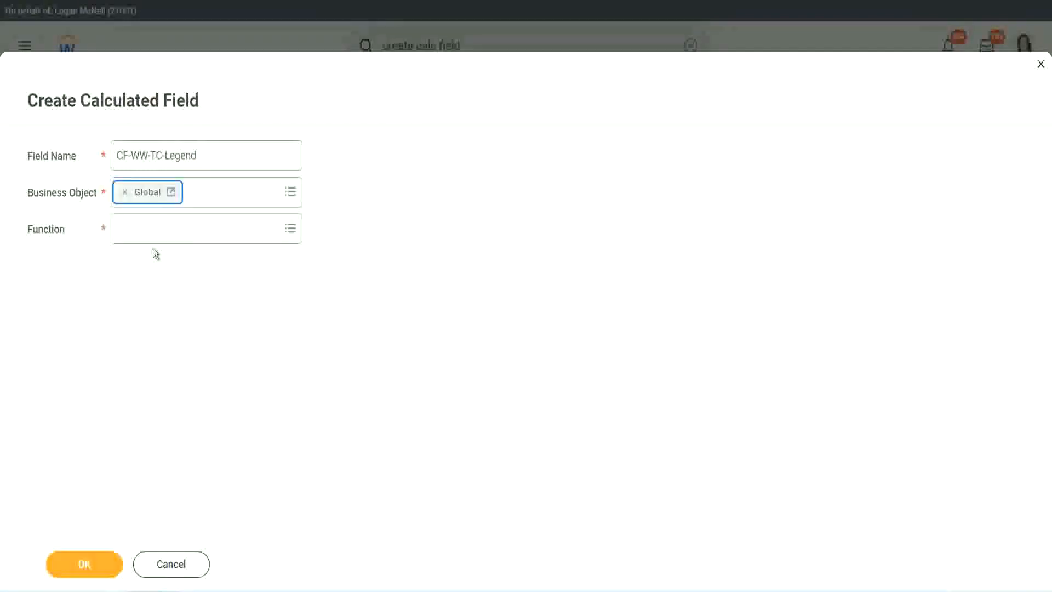
Choose Text Constant as the function of CF-WW-TC-Legend and continue to its calculation settings
{"action": "left_click", "coordinate": [152, 231]}
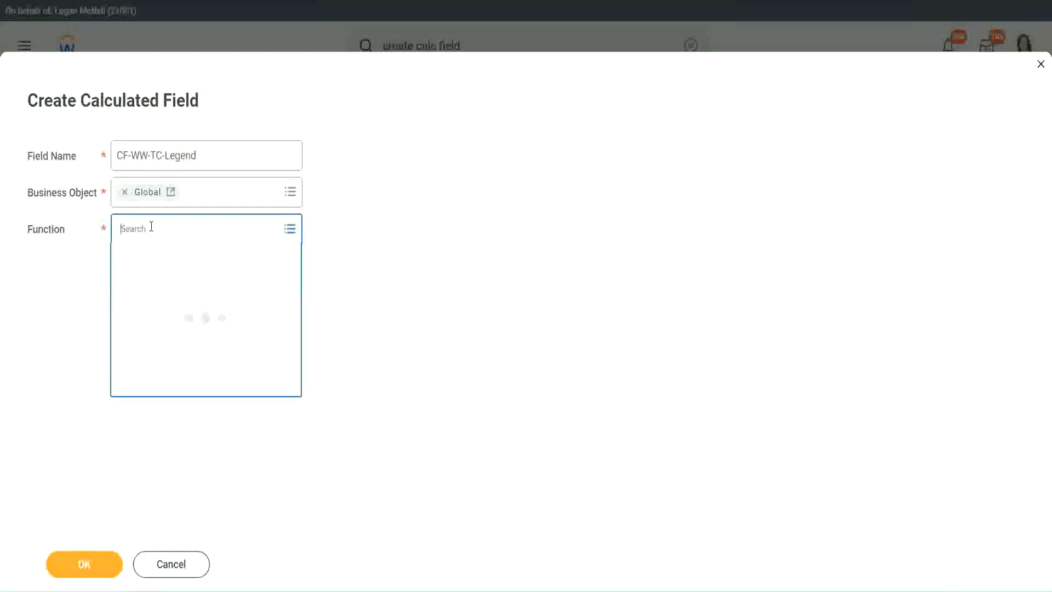
{"action": "type", "text": "tc"}
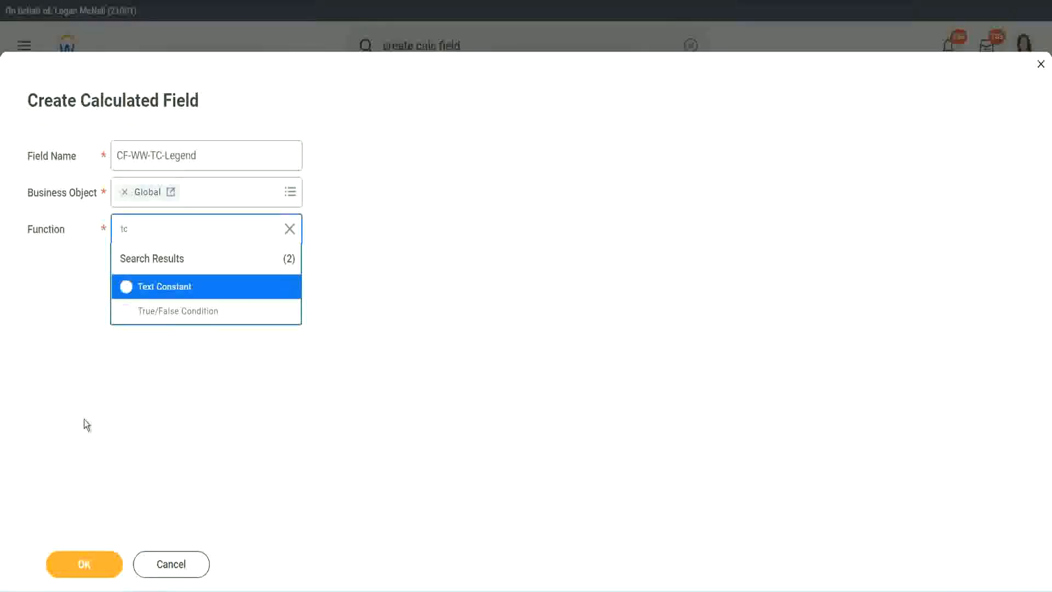
{"action": "left_click", "coordinate": [197, 295]}
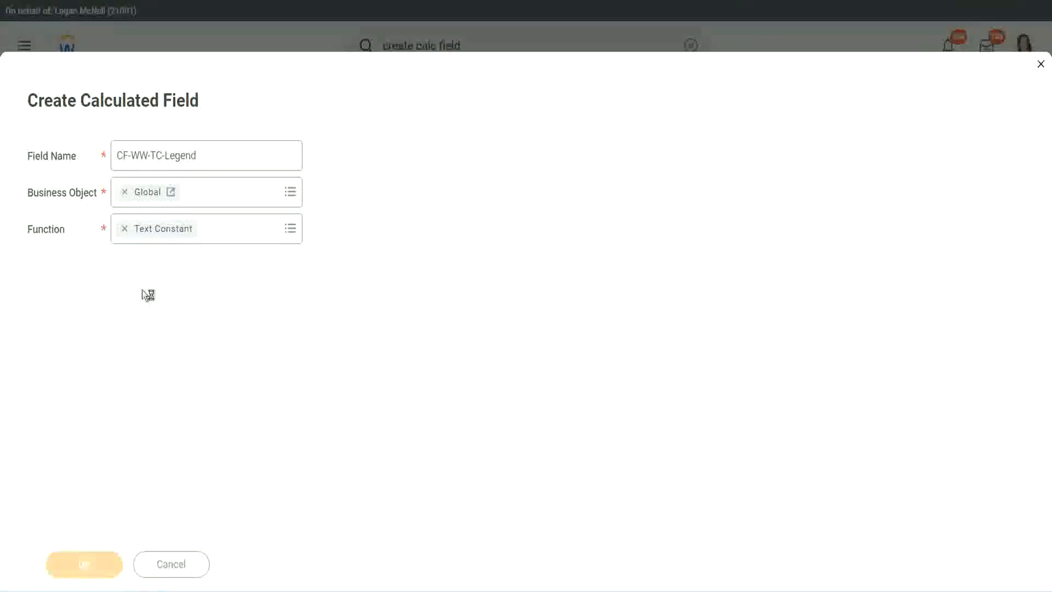
Set the text constant to Legend and save the field as the fourth row's return value
{"action": "left_click", "coordinate": [136, 312]}
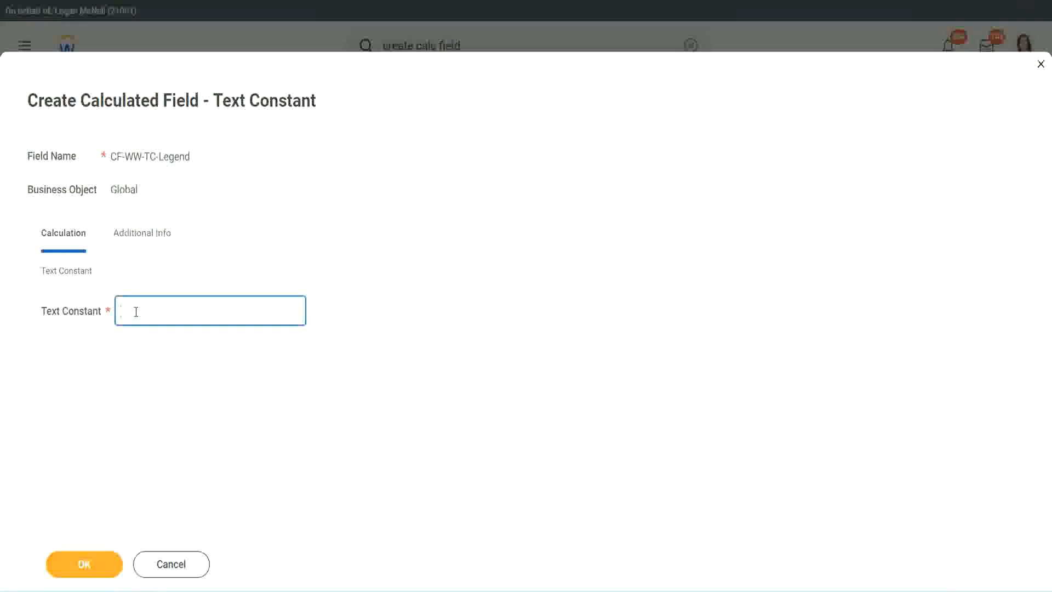
{"action": "type", "text": "Legend"}
{"action": "left_click", "coordinate": [87, 568]}
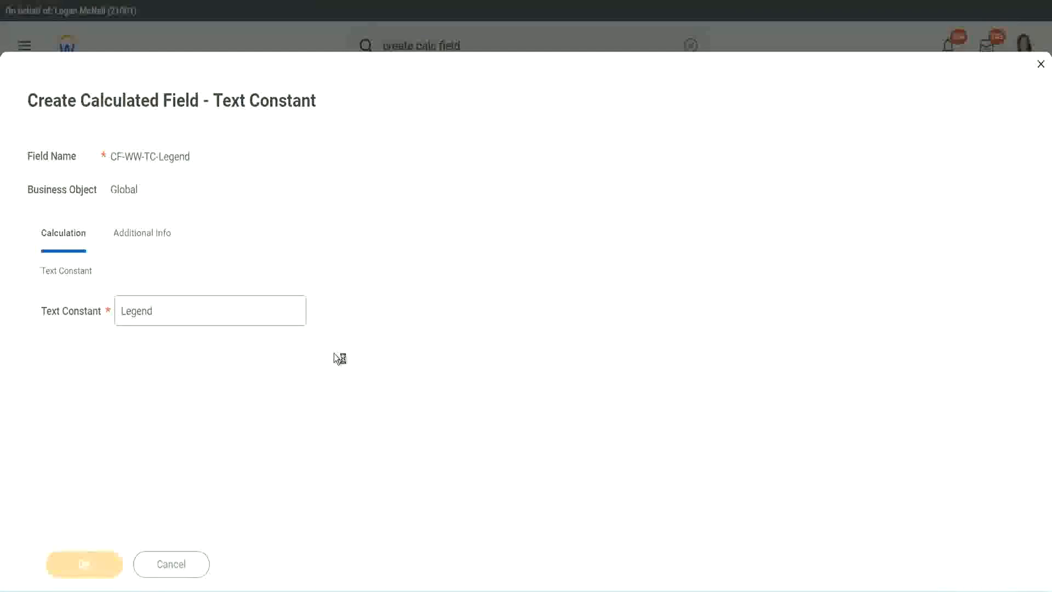
Review the field type and the four condition and return value pairs, and save the Evaluate Expression calculated field
{"action": "scroll", "coordinate": [556, 294], "scroll_direction": "down", "scroll_amount": 3}
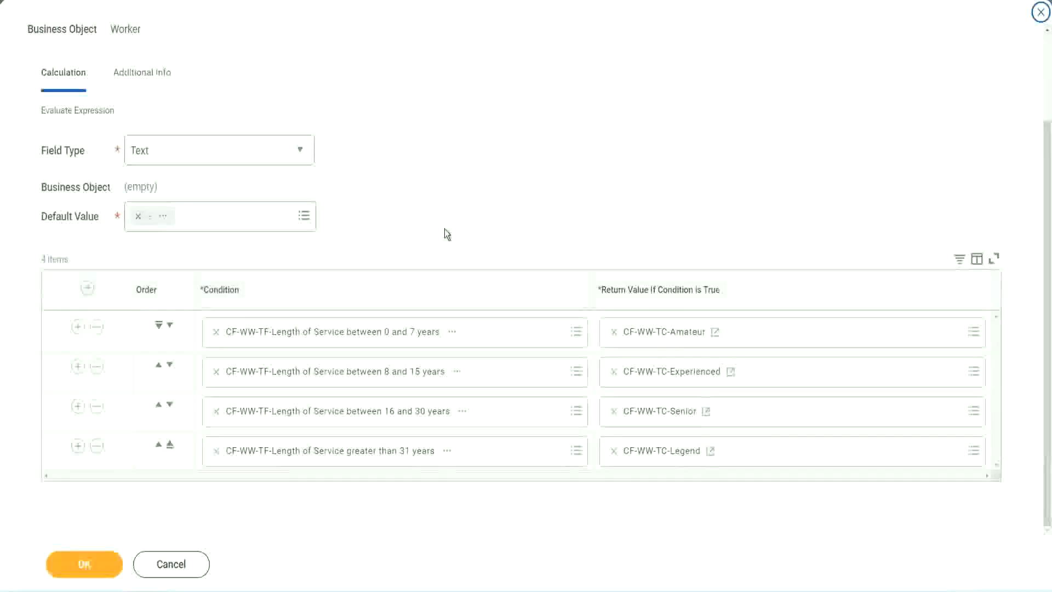
{"action": "scroll", "coordinate": [445, 219], "scroll_direction": "up", "scroll_amount": 1}
{"action": "scroll", "coordinate": [445, 219], "scroll_direction": "up", "scroll_amount": 1}
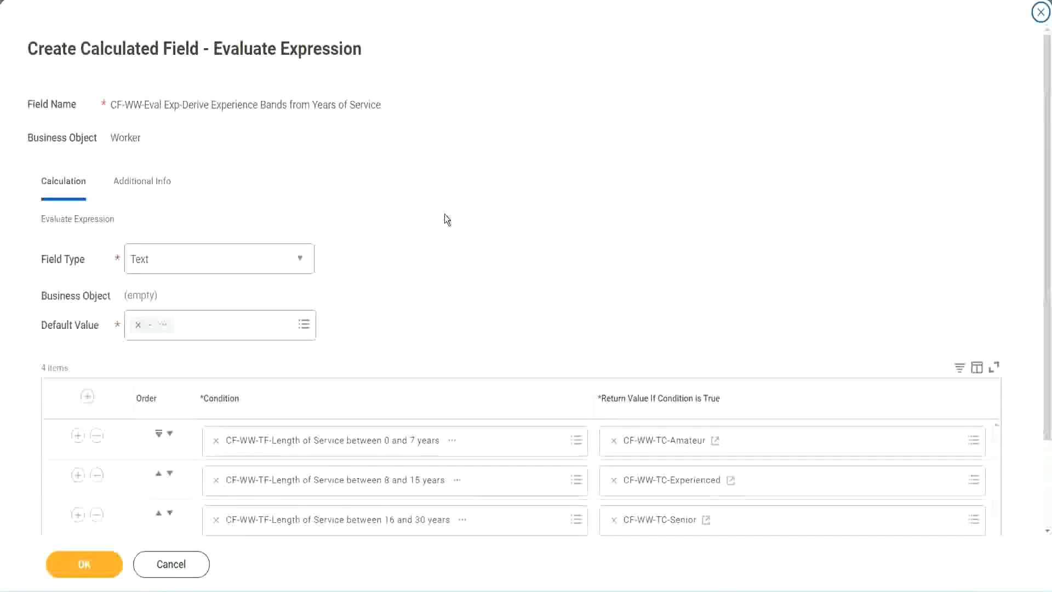
{"action": "scroll", "coordinate": [445, 219], "scroll_direction": "down", "scroll_amount": 2}
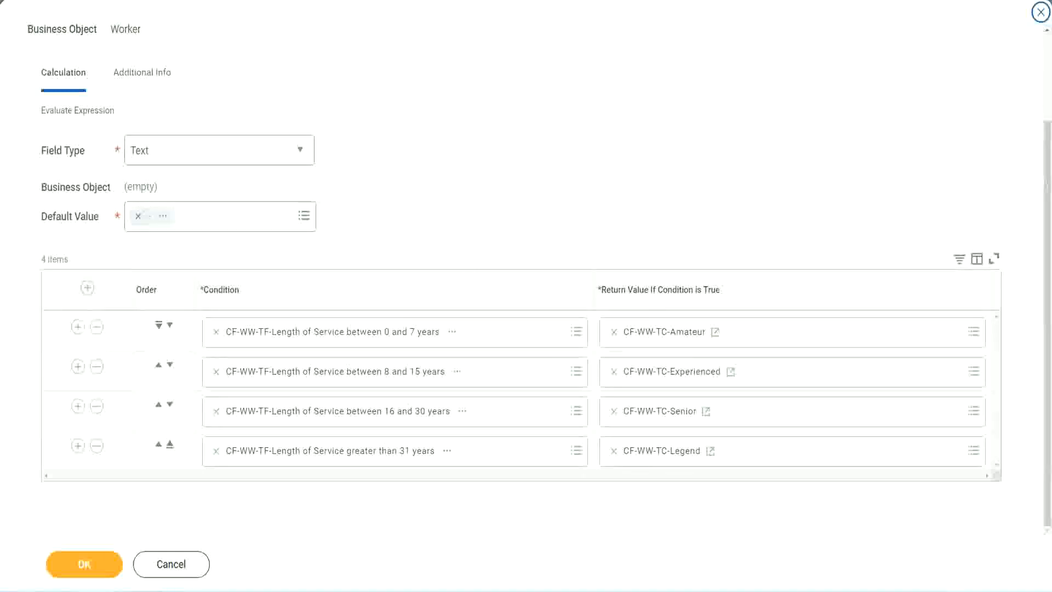
{"action": "left_click_drag", "start_coordinate": [674, 153], "coordinate": [682, 258]}
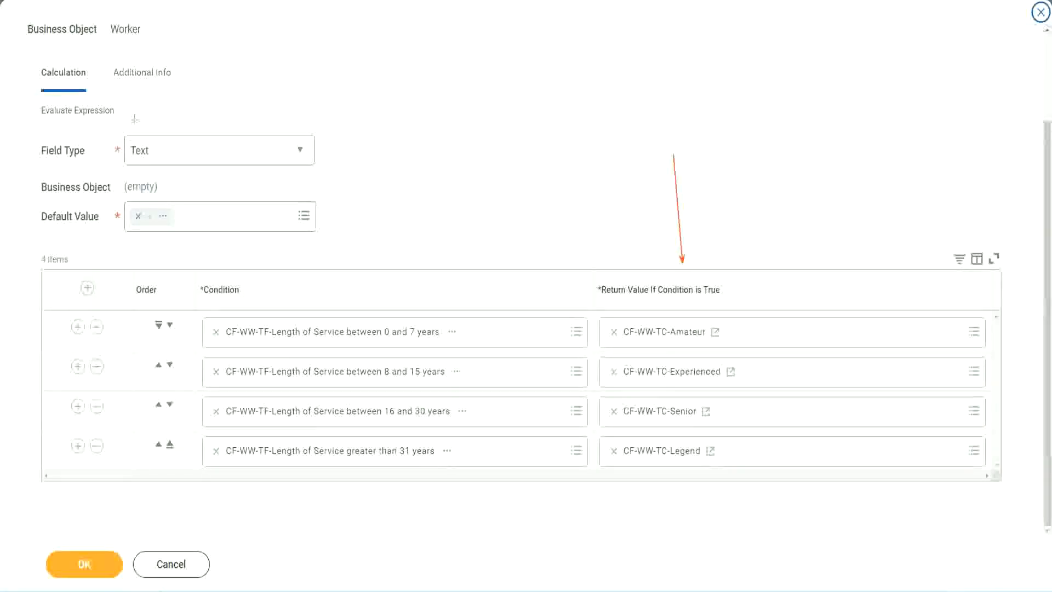
{"action": "left_click_drag", "start_coordinate": [131, 94], "coordinate": [135, 132]}
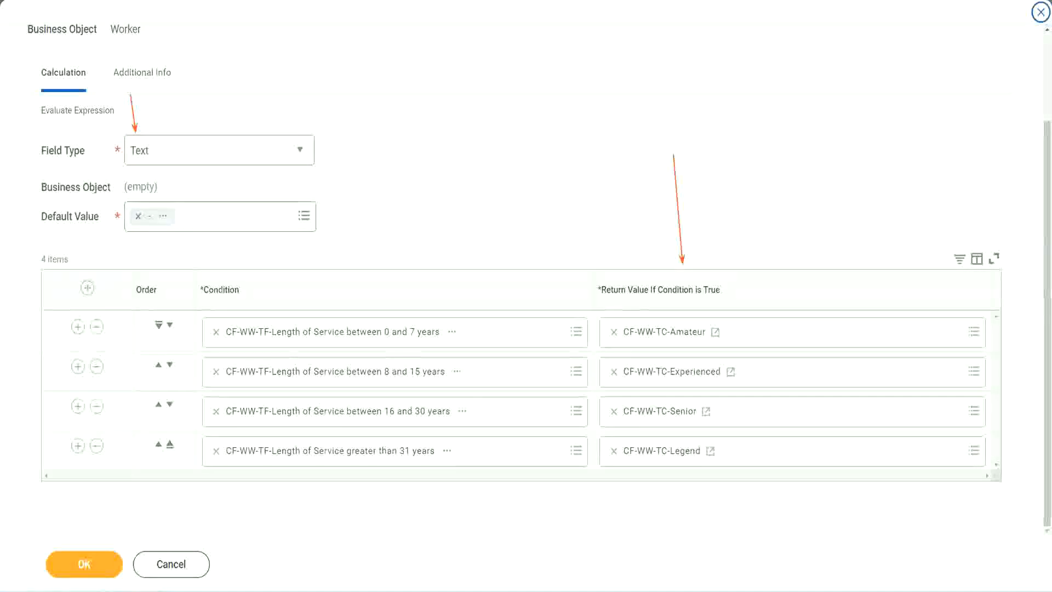
{"action": "left_click", "coordinate": [91, 561]}
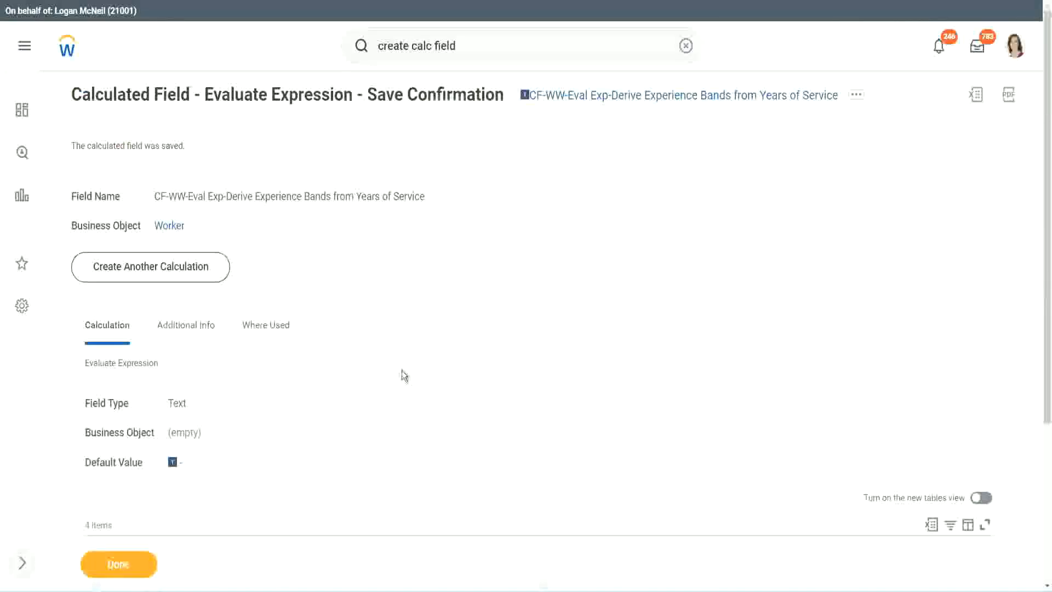
Check the saved condition rows and copy the name of the Evaluate Expression calculated field
{"action": "scroll", "coordinate": [402, 370], "scroll_direction": "down", "scroll_amount": 4}
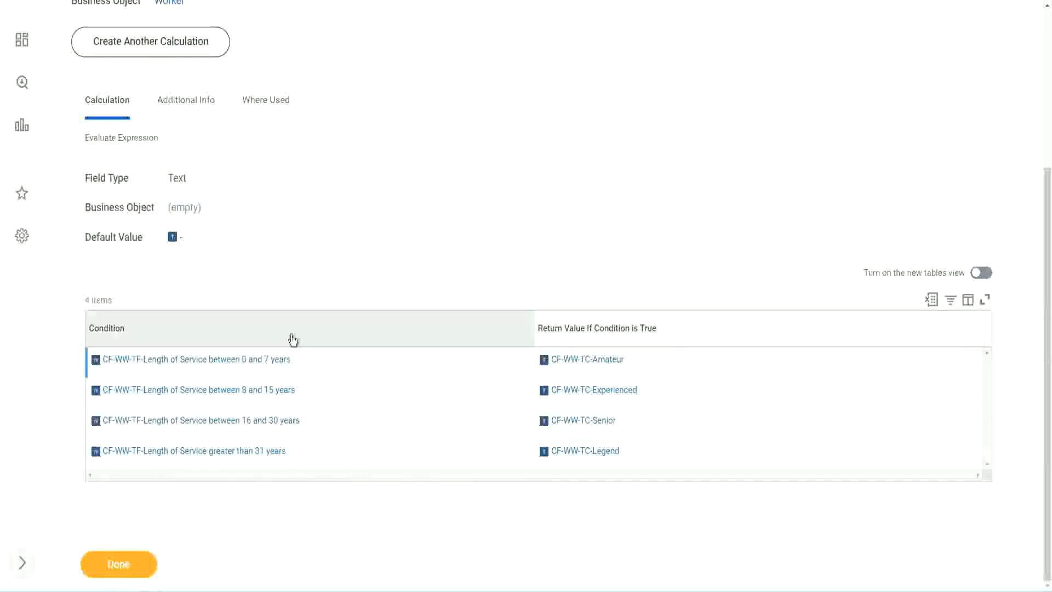
{"action": "scroll", "coordinate": [317, 296], "scroll_direction": "up", "scroll_amount": 4}
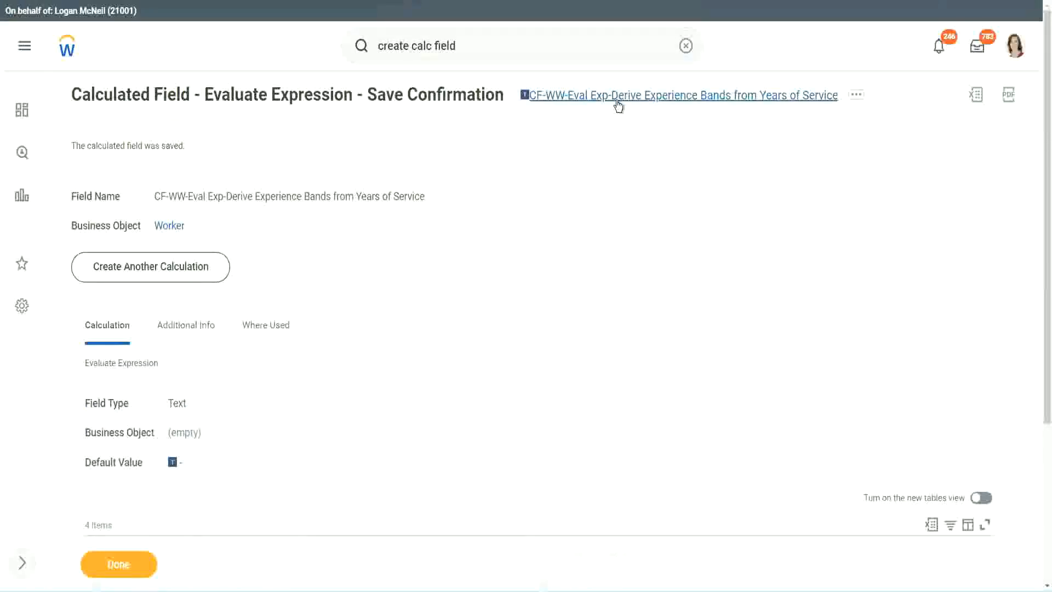
{"action": "left_click", "coordinate": [646, 163]}
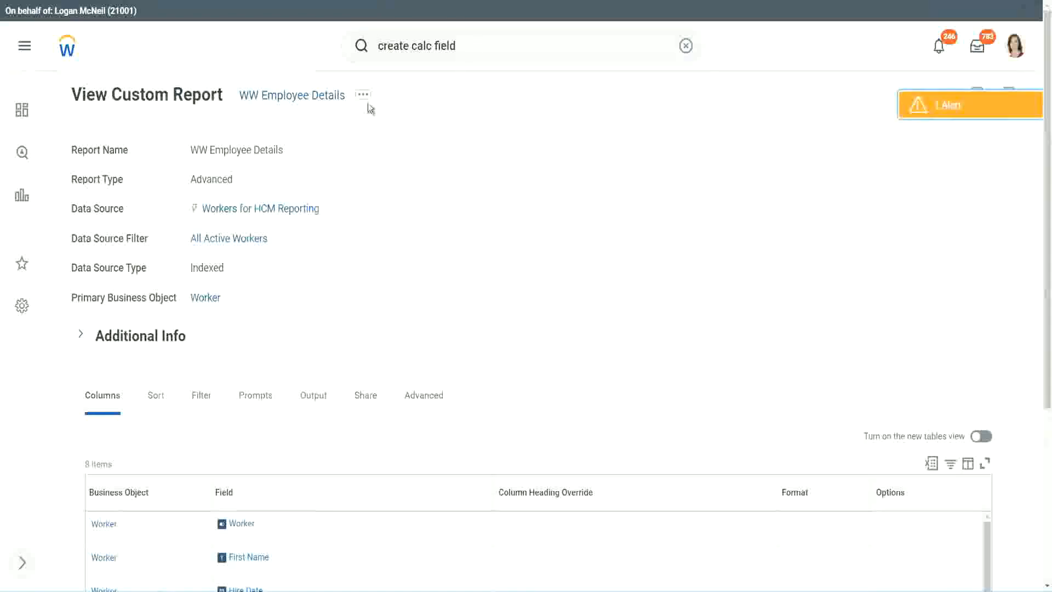
Open the WW Employee Details custom report for editing
{"action": "left_click", "coordinate": [365, 102]}
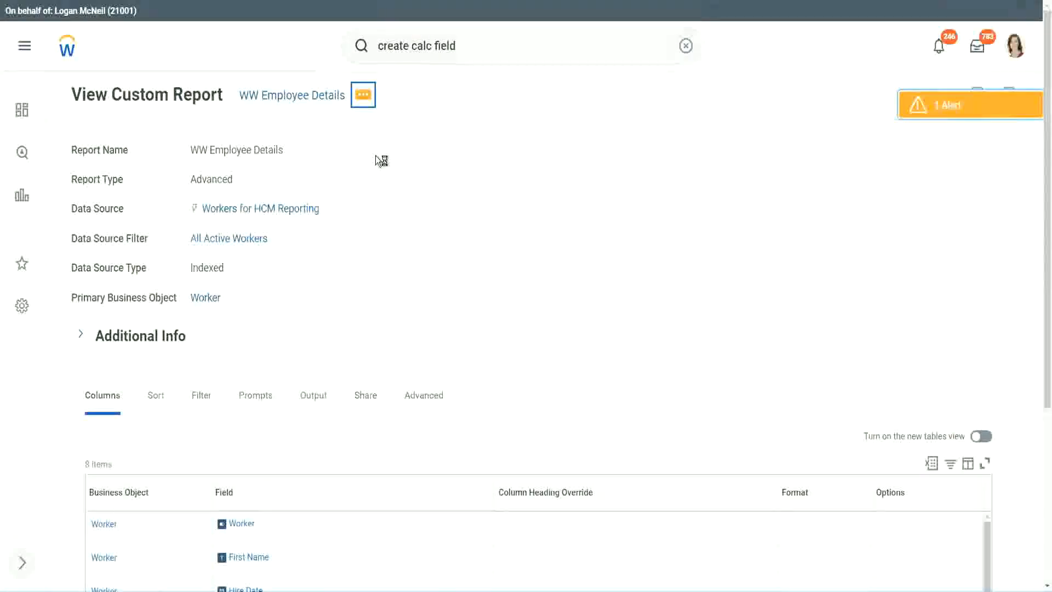
{"action": "mouse_move", "coordinate": [426, 154]}
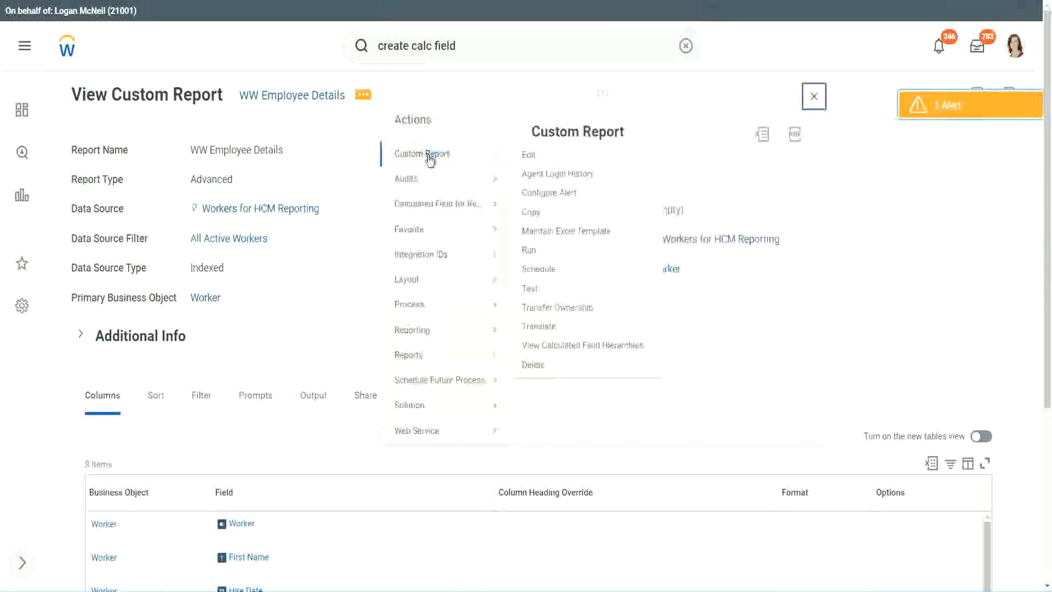
{"action": "left_click", "coordinate": [534, 157]}
Add a new Worker column row to the report and remove the CF-WW-Substring Text column headed Years of Service
{"action": "scroll", "coordinate": [383, 237], "scroll_direction": "down", "scroll_amount": 4}
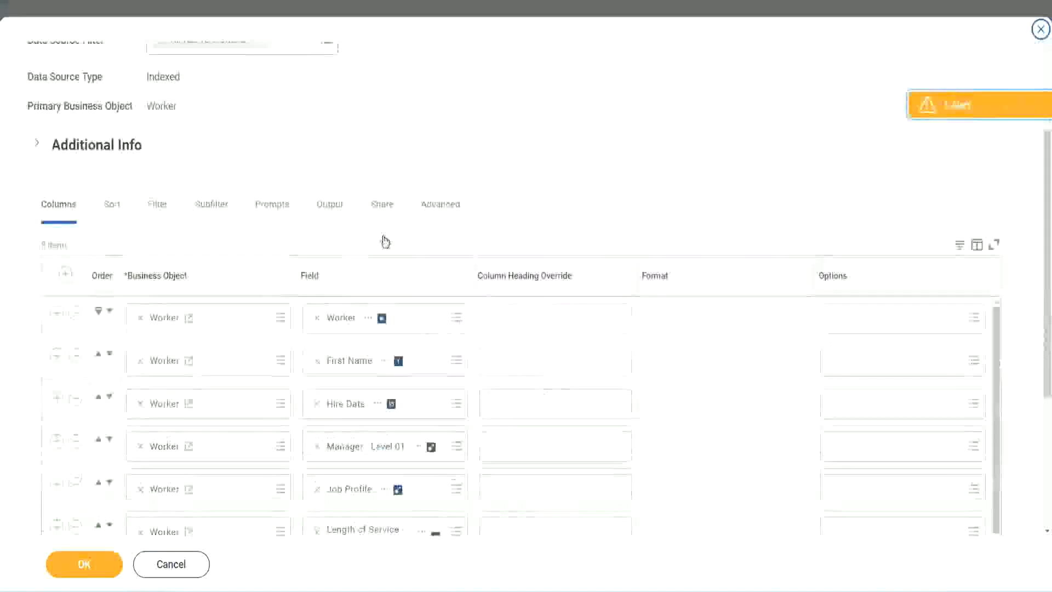
{"action": "scroll", "coordinate": [385, 242], "scroll_direction": "down", "scroll_amount": 2}
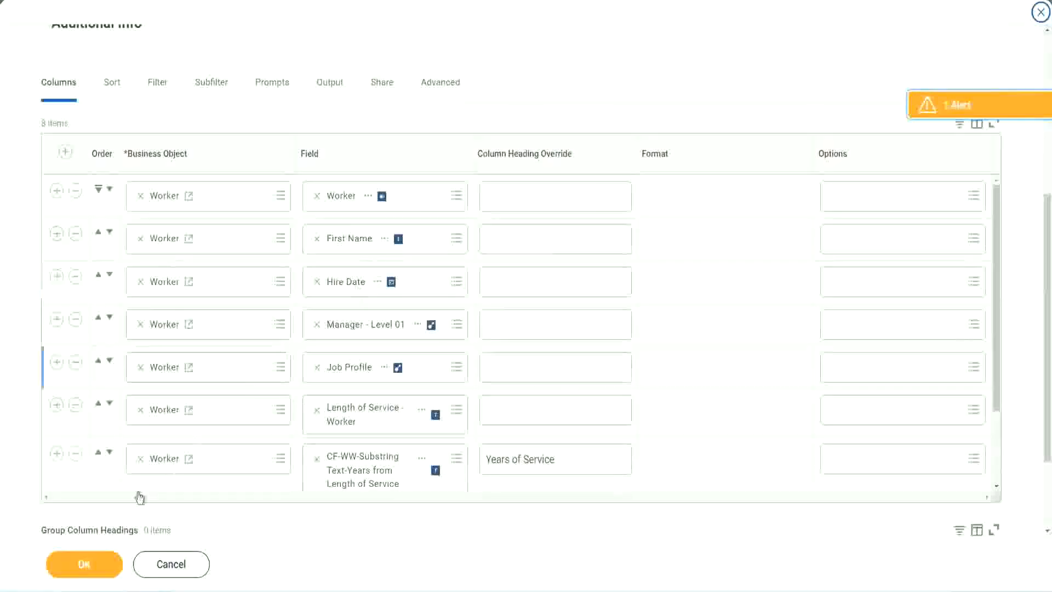
{"action": "left_click", "coordinate": [57, 455]}
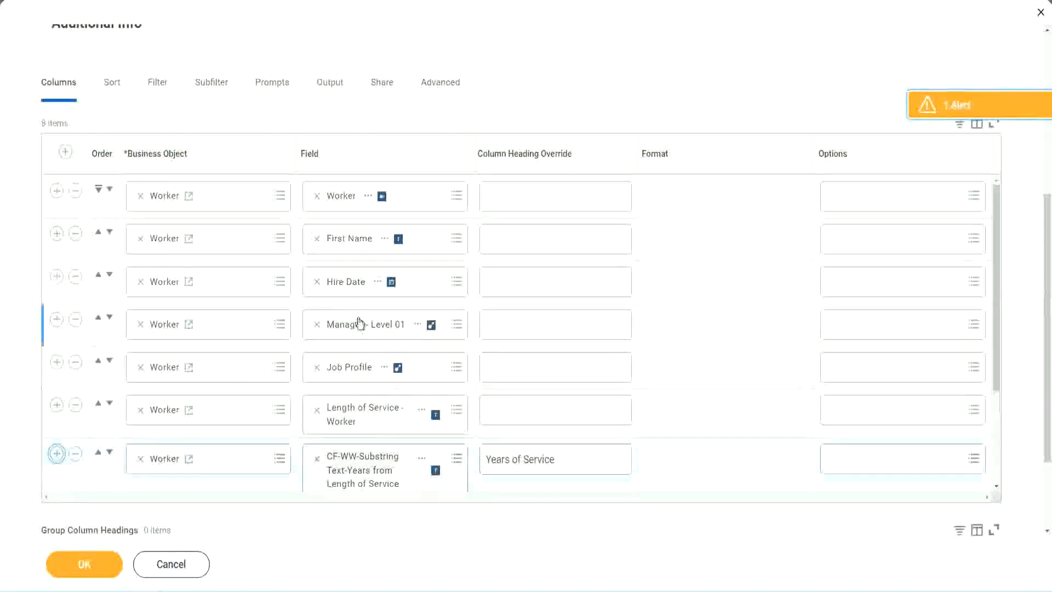
{"action": "scroll", "coordinate": [553, 360], "scroll_direction": "down", "scroll_amount": 2}
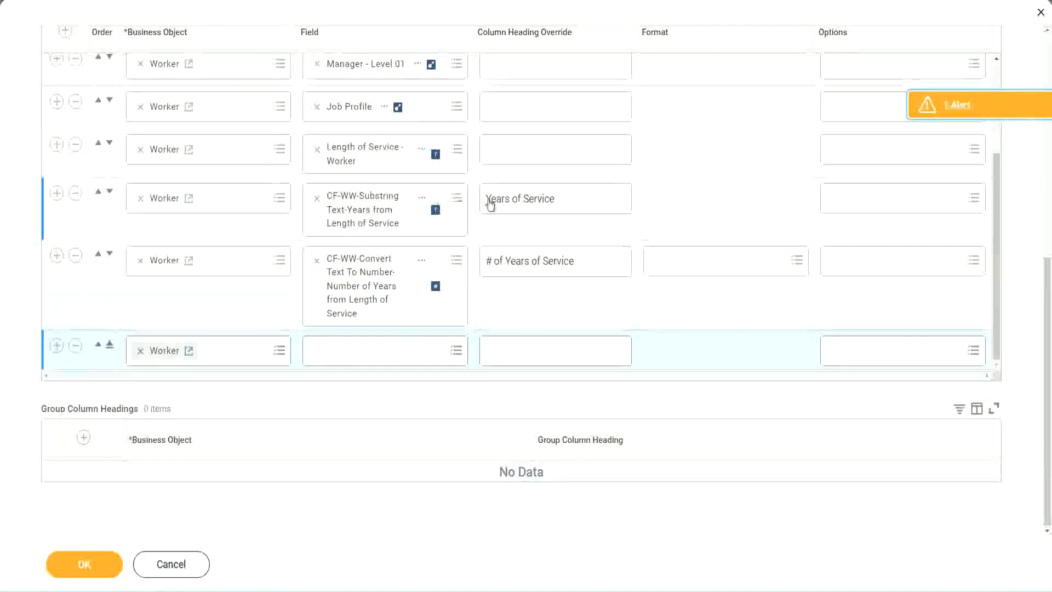
{"action": "left_click", "coordinate": [77, 195]}
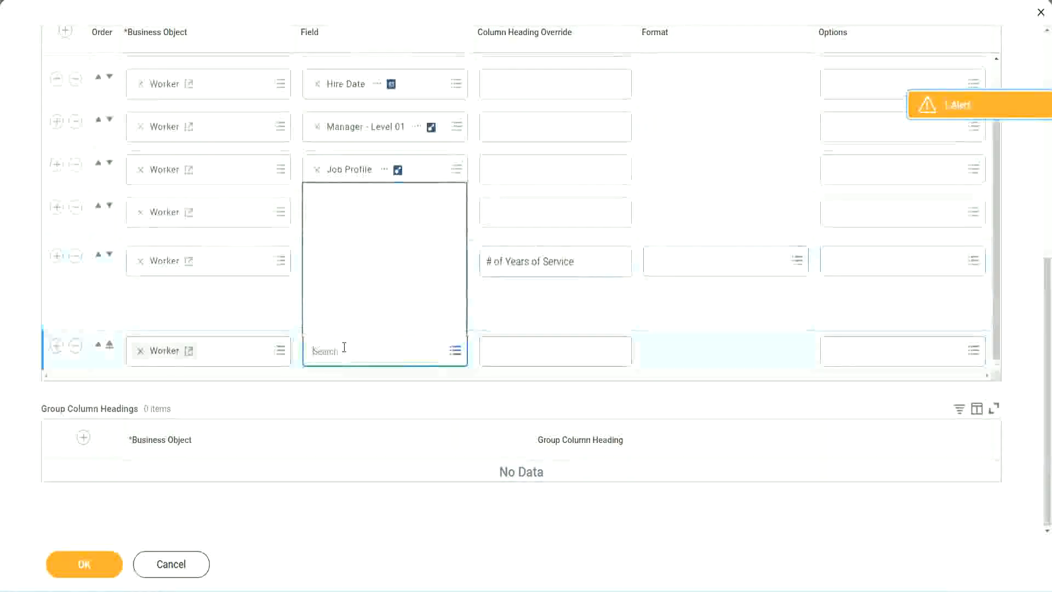
Set the new row's field to CF-WW-Eval Exp-Derive Experience Bands from Years of Service, override its heading with Experience Bands, and save the report
{"action": "key", "text": "ctrl+v"}
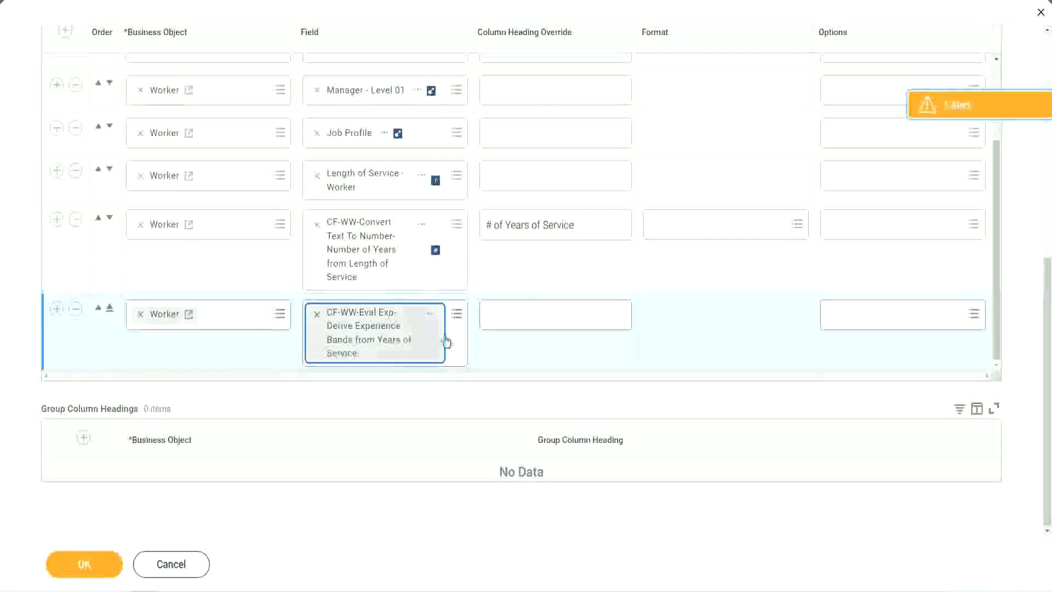
{"action": "left_click", "coordinate": [536, 315]}
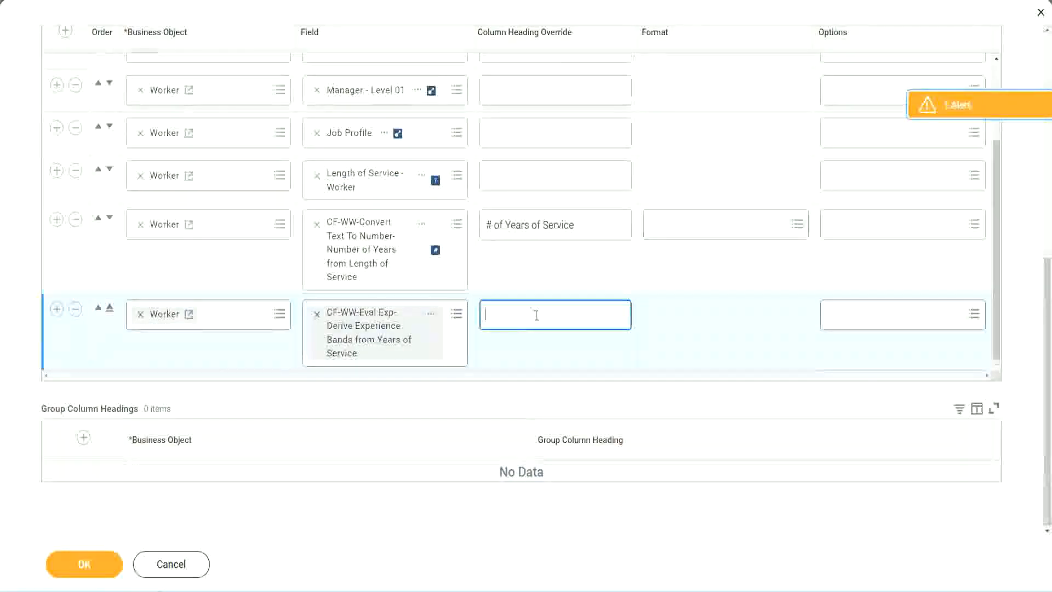
{"action": "type", "text": "Expe"}
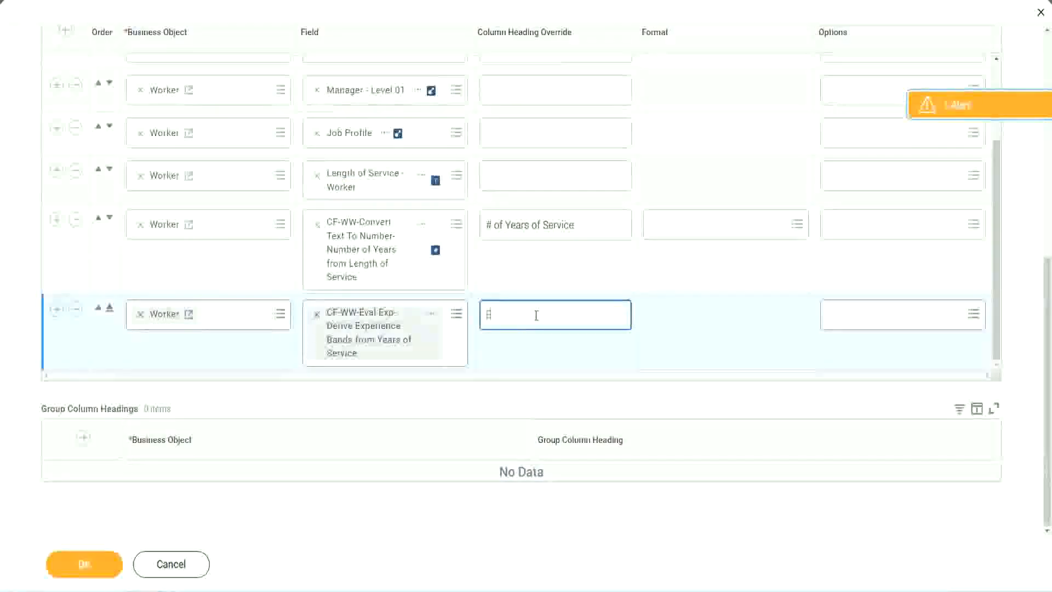
{"action": "type", "text": "rience Bands"}
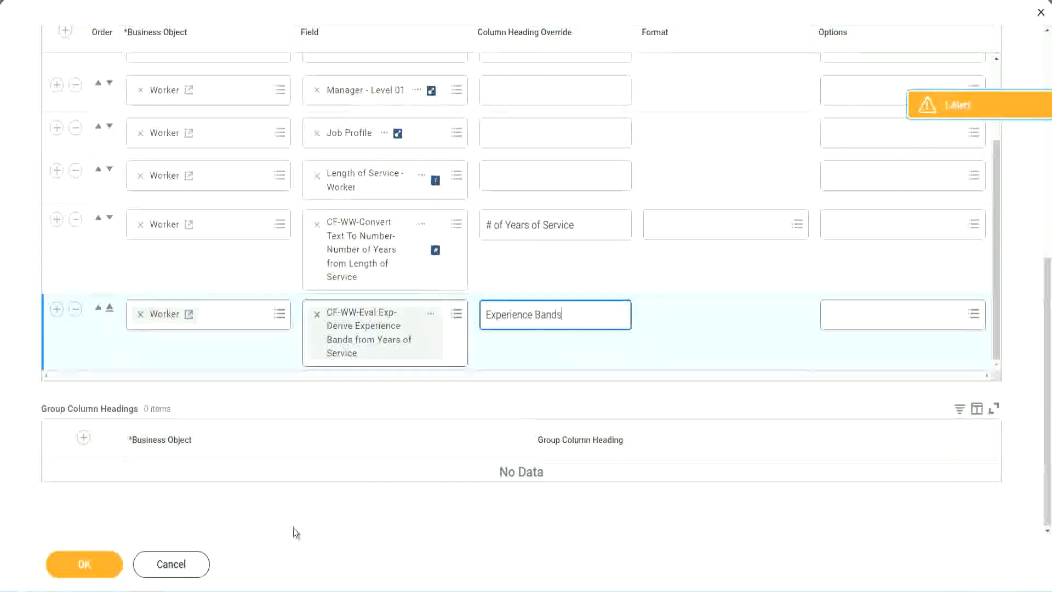
{"action": "left_click", "coordinate": [93, 564]}
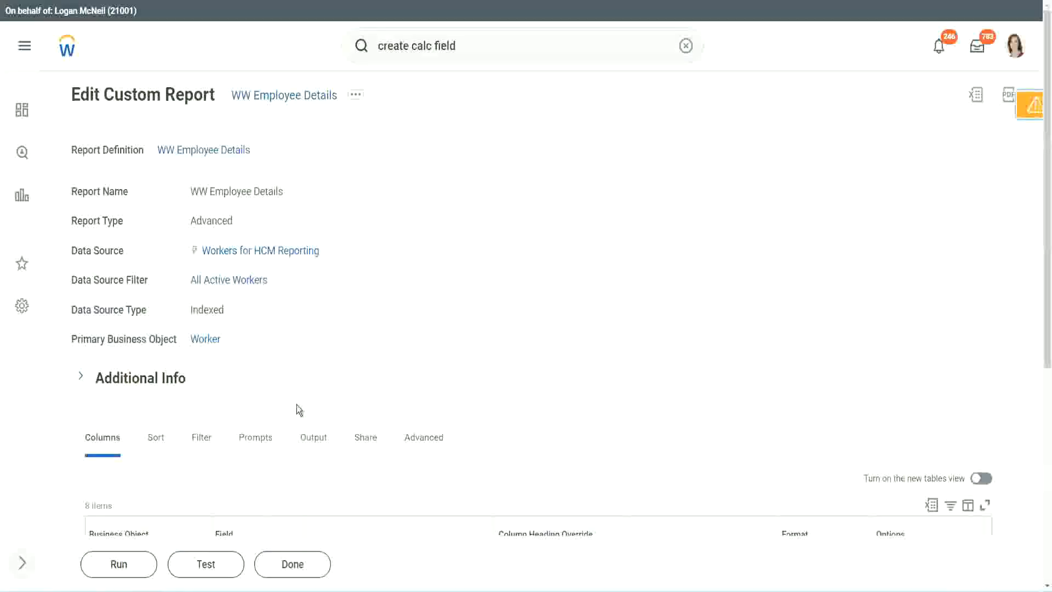
Run the WW Employee Details report without prompt values and check the first worker's years of service against the experience band
{"action": "scroll", "coordinate": [327, 371], "scroll_direction": "down", "scroll_amount": 5}
{"action": "left_click", "coordinate": [122, 563]}
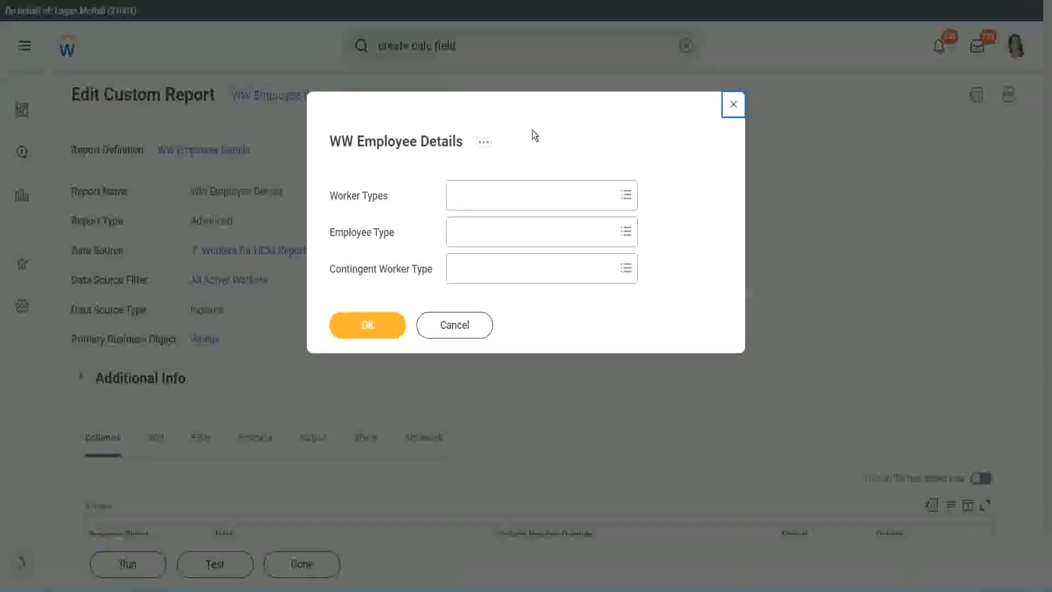
{"action": "left_click", "coordinate": [367, 324]}
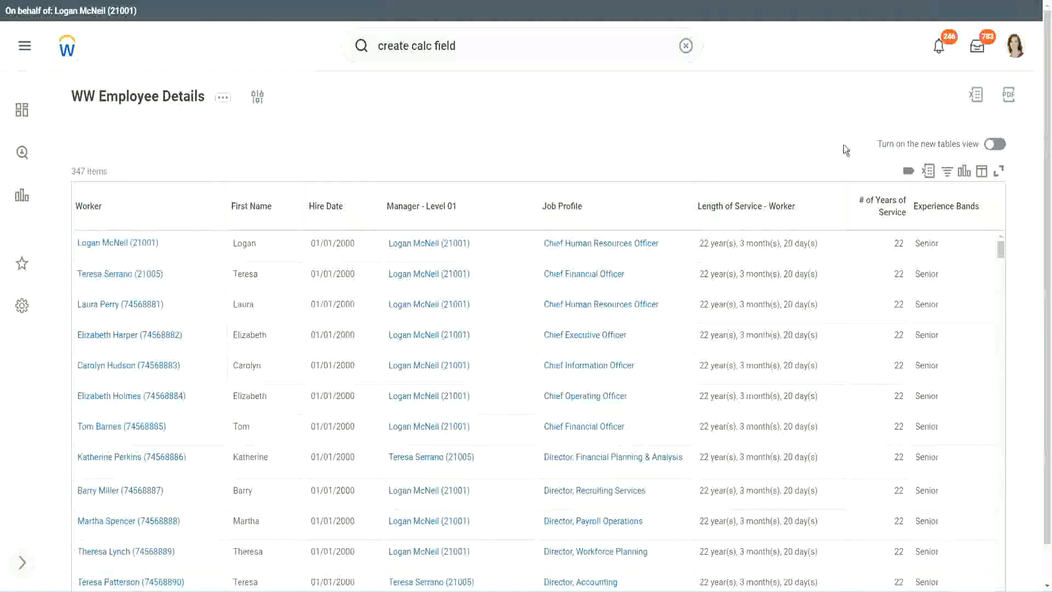
{"action": "scroll", "coordinate": [843, 145], "scroll_direction": "down", "scroll_amount": 1}
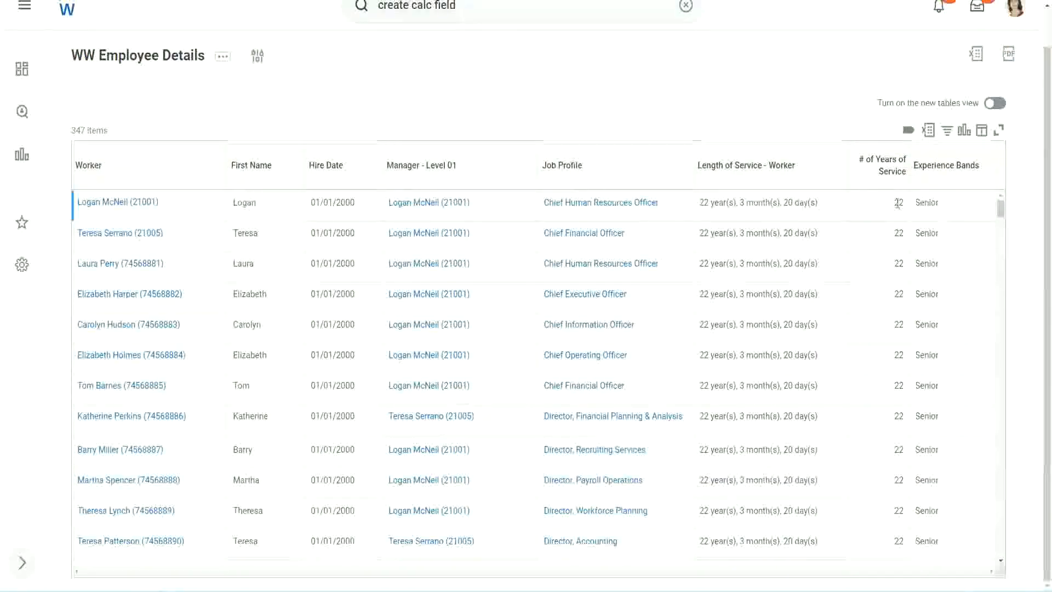
{"action": "double_click", "coordinate": [899, 202]}
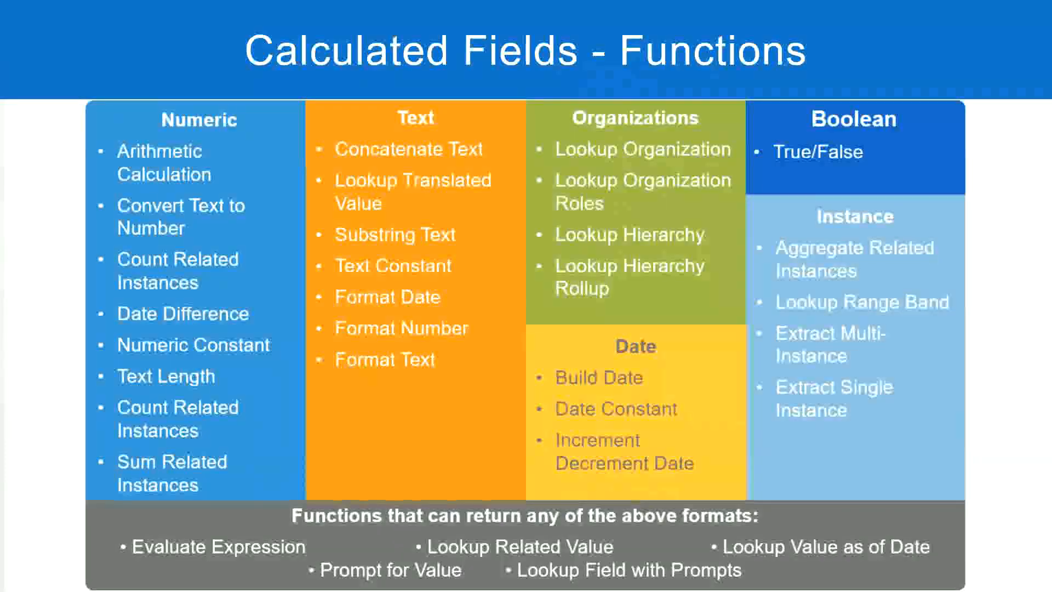
Switch to the Notepad++ notes and check the 16 - 30 years range against its Senior band
{"action": "key", "text": "alt+Tab"}
{"action": "left_click", "coordinate": [270, 191]}
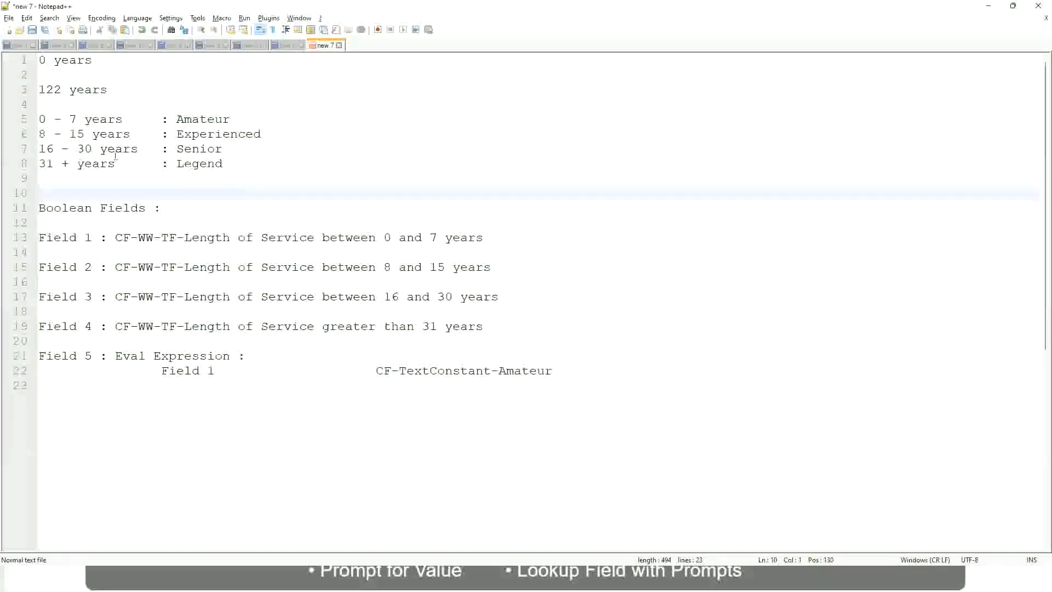
{"action": "left_click", "coordinate": [178, 148]}
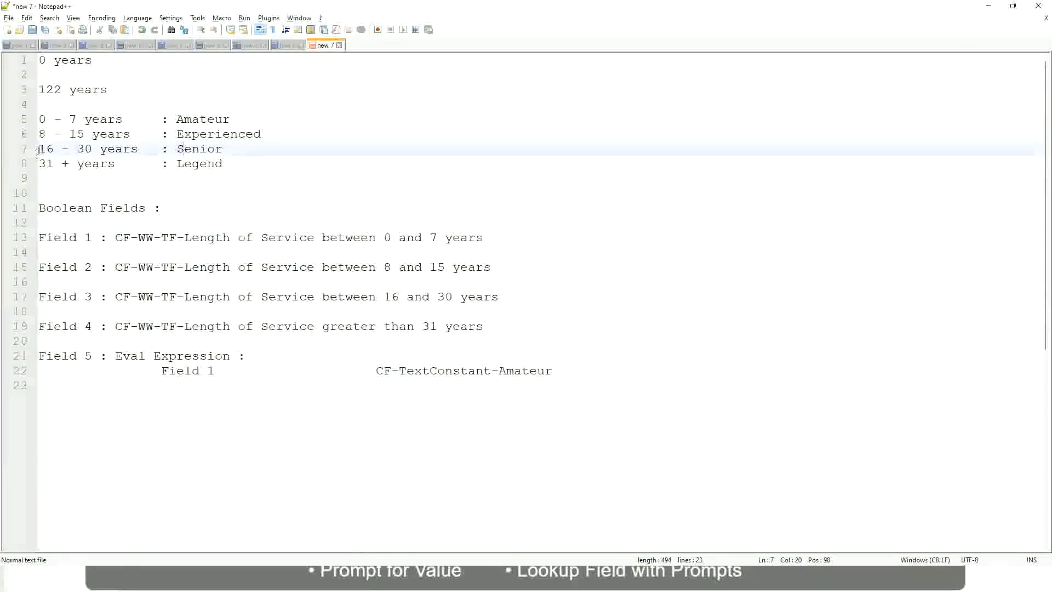
{"action": "left_click_drag", "start_coordinate": [37, 149], "coordinate": [102, 149]}
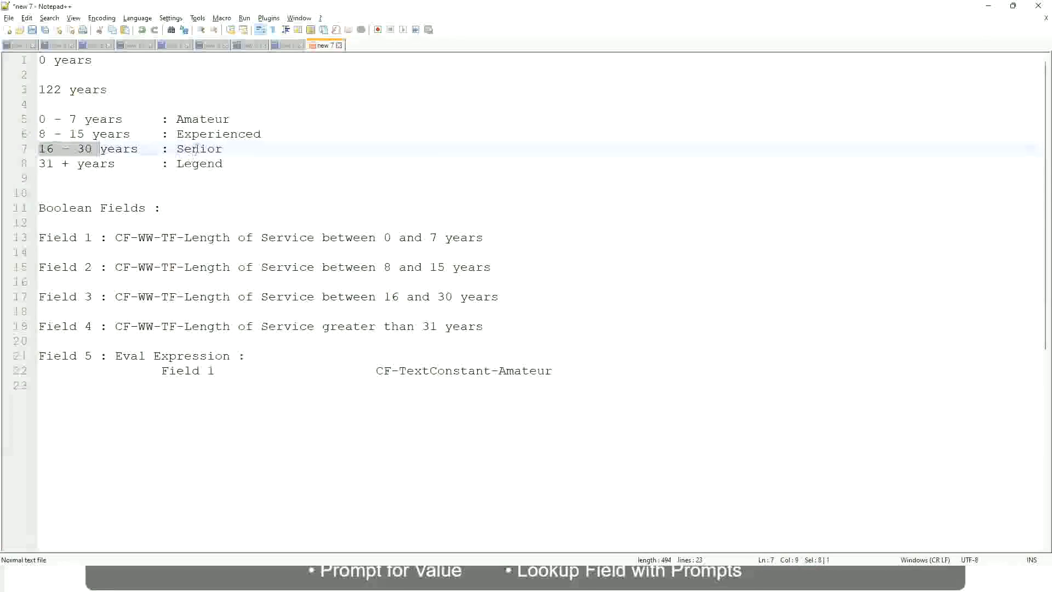
{"action": "double_click", "coordinate": [196, 149]}
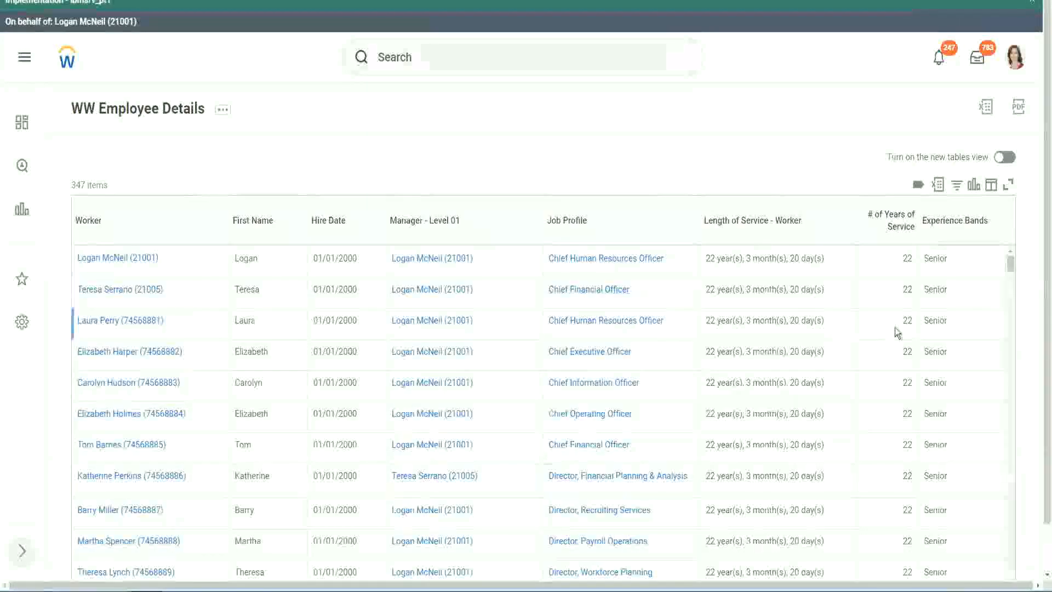
Return to the Workday report output and examine the years of service and Experience Bands values across the worker rows
{"action": "scroll", "coordinate": [904, 329], "scroll_direction": "down", "scroll_amount": 2}
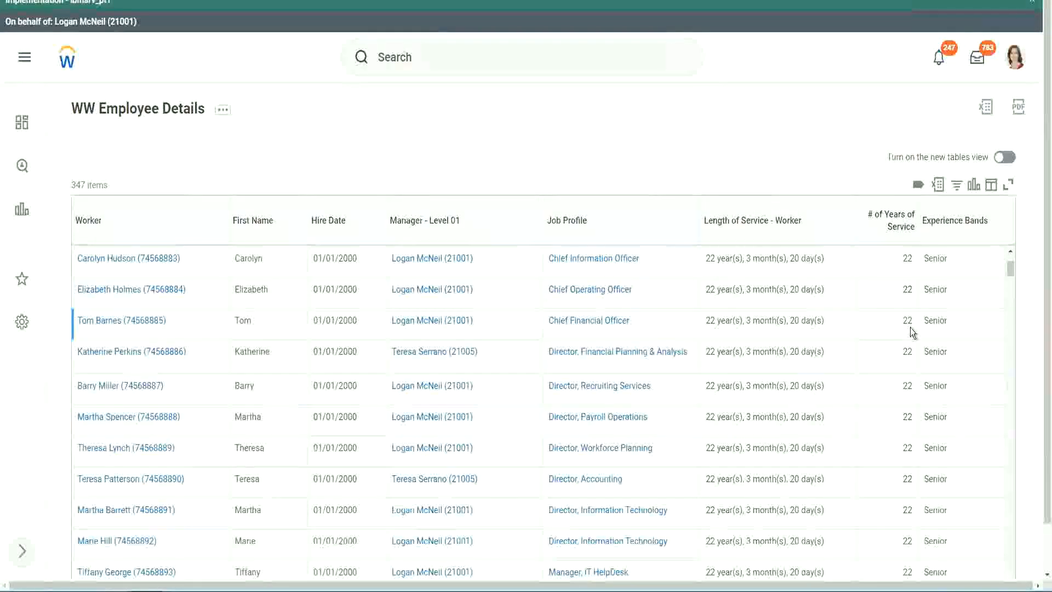
{"action": "scroll", "coordinate": [909, 329], "scroll_direction": "down", "scroll_amount": 5}
{"action": "scroll", "coordinate": [919, 366], "scroll_direction": "down", "scroll_amount": 5}
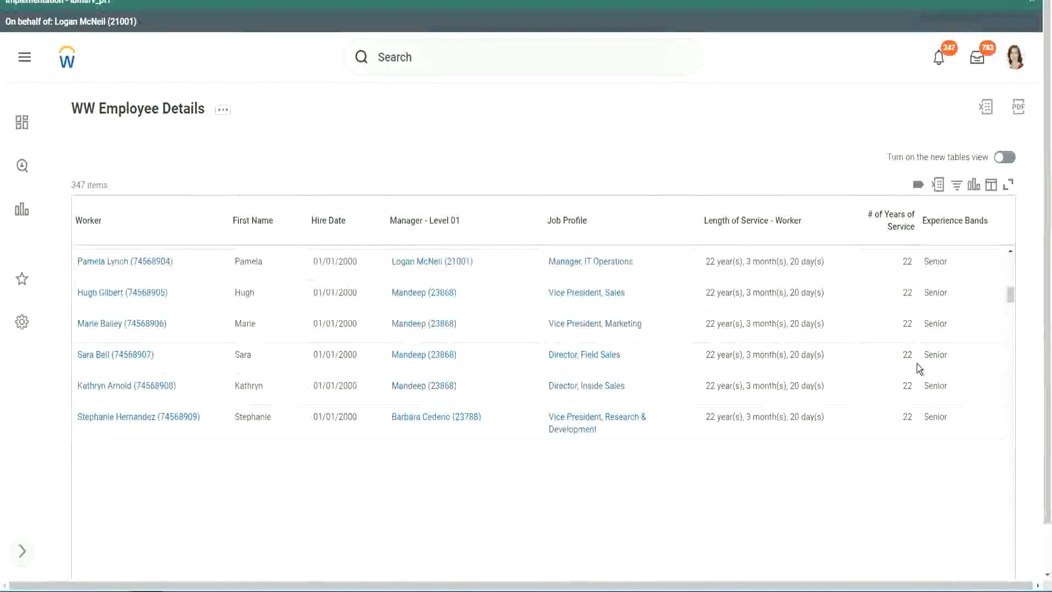
{"action": "scroll", "coordinate": [915, 373], "scroll_direction": "down", "scroll_amount": 2}
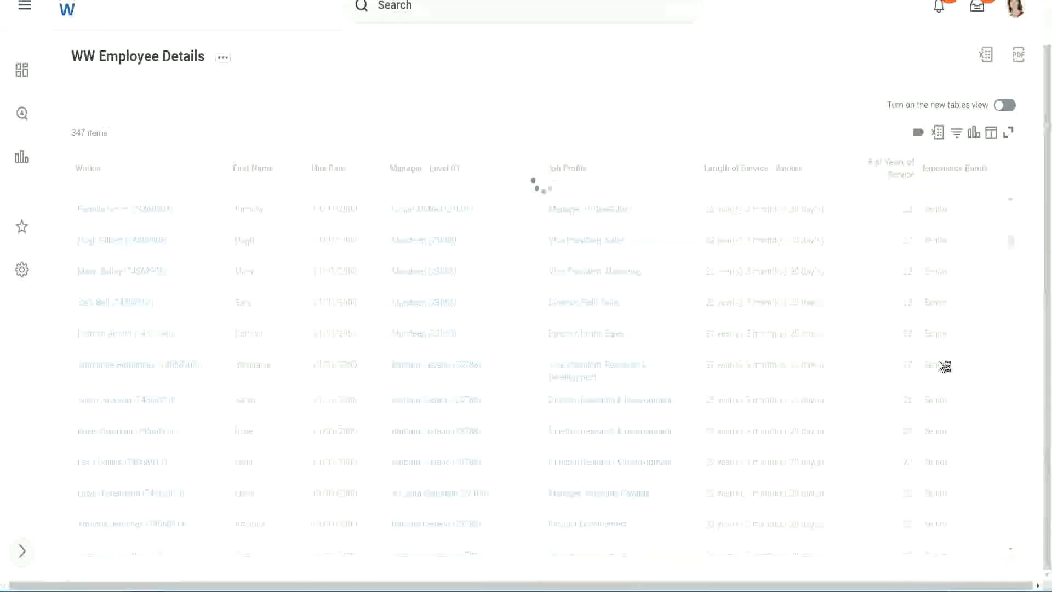
{"action": "scroll", "coordinate": [975, 308], "scroll_direction": "down", "scroll_amount": 5}
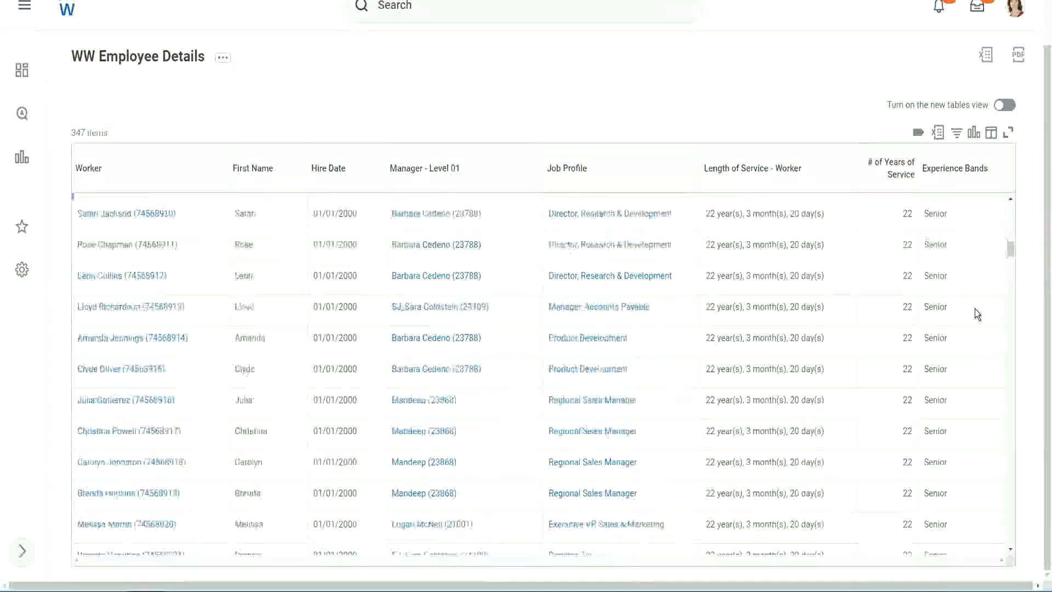
{"action": "scroll", "coordinate": [975, 314], "scroll_direction": "down", "scroll_amount": 4}
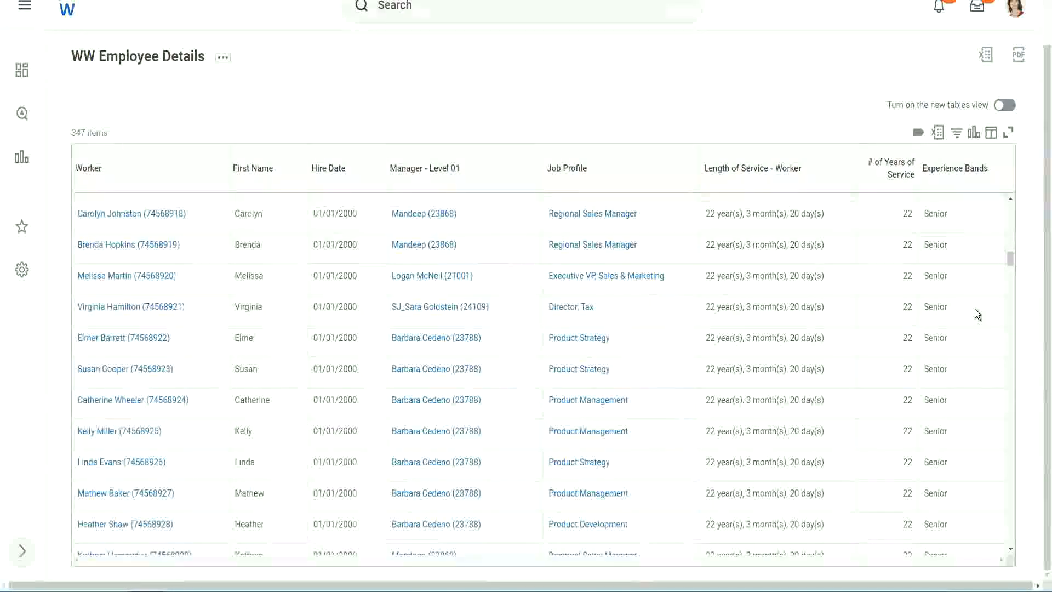
{"action": "scroll", "coordinate": [975, 308], "scroll_direction": "down", "scroll_amount": 10}
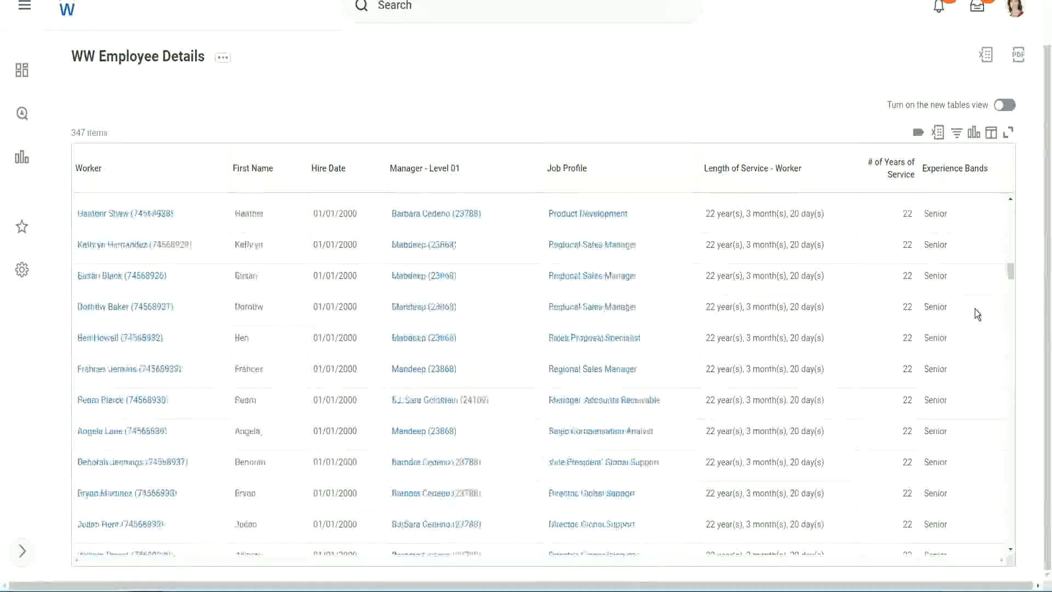
Filter the Experience Bands column for values containing Amateur
{"action": "left_click", "coordinate": [962, 180]}
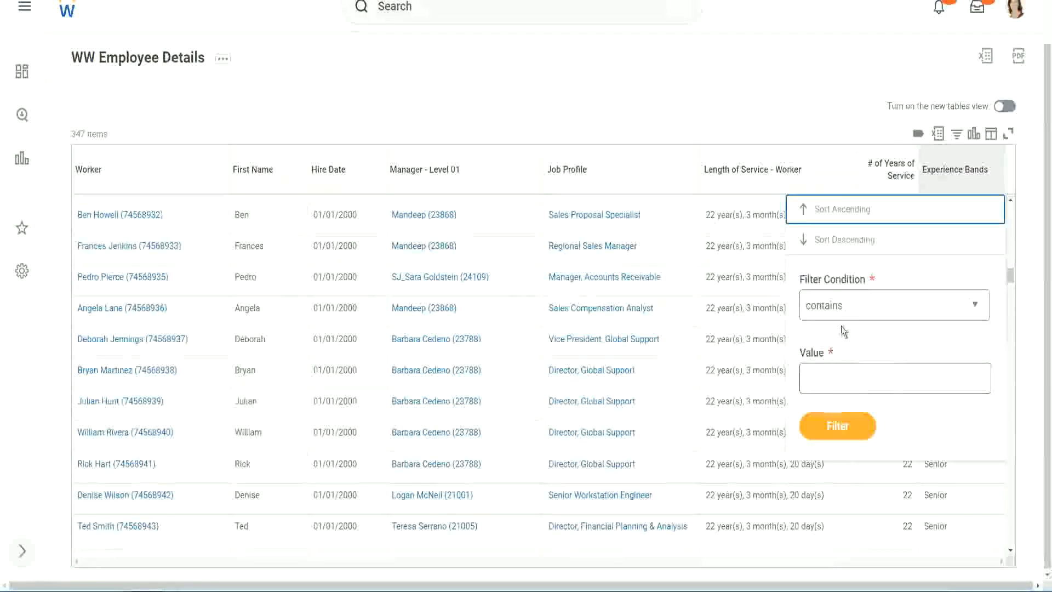
{"action": "left_click", "coordinate": [834, 369]}
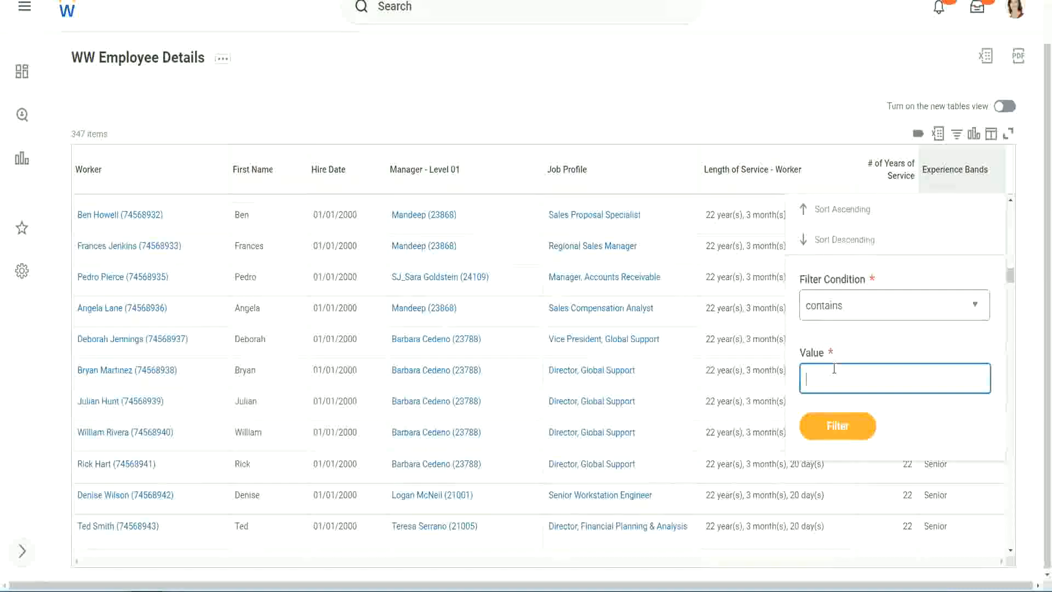
{"action": "type", "text": "Amateur"}
{"action": "left_click", "coordinate": [829, 428]}
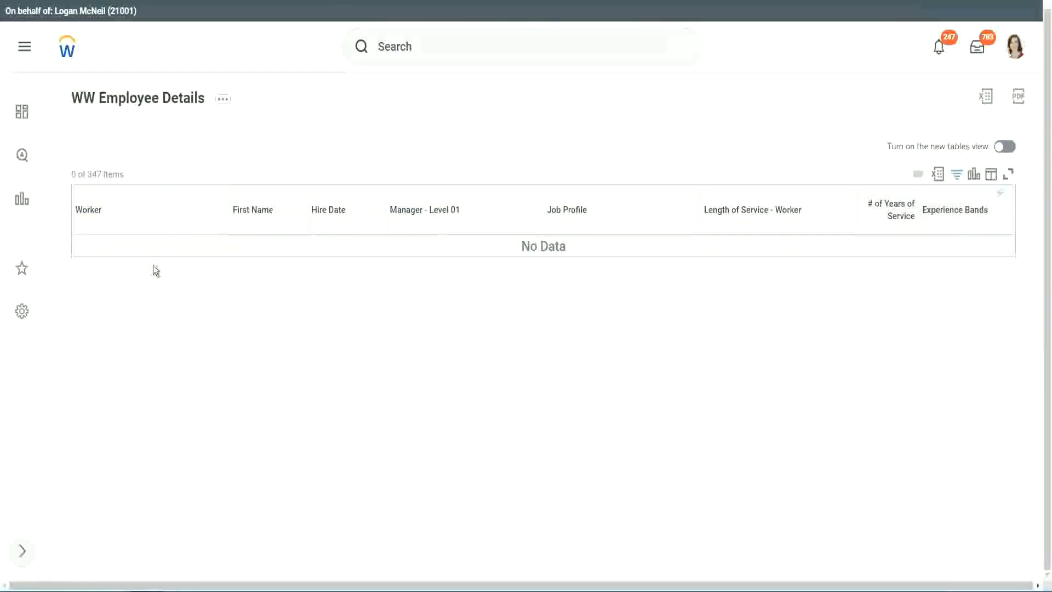
Change the Experience Bands filter value to Legend and scan the matching workers' years of service
{"action": "left_click", "coordinate": [955, 211]}
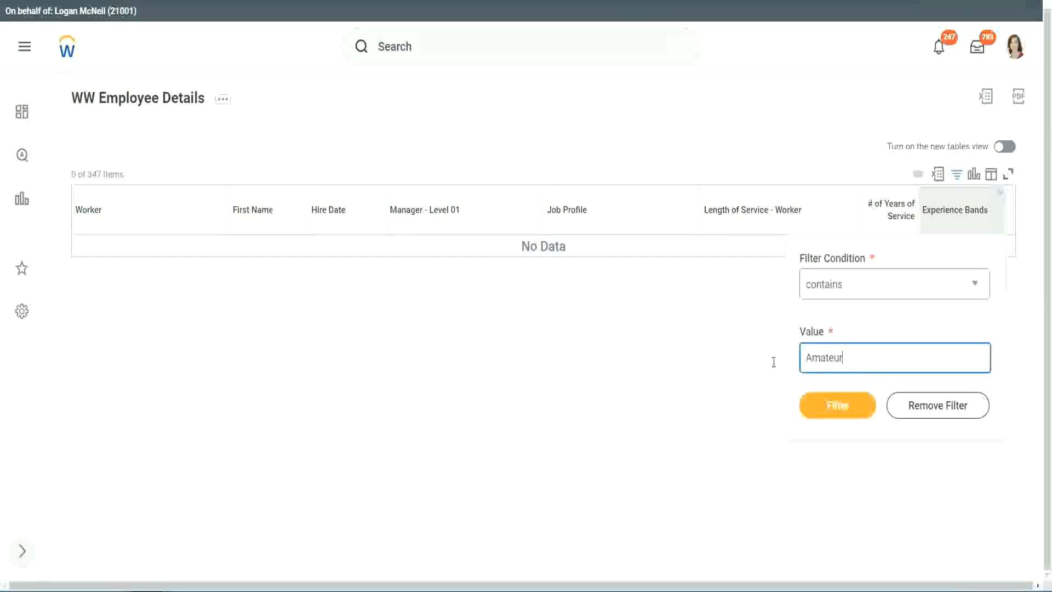
{"action": "left_click_drag", "start_coordinate": [774, 361], "coordinate": [752, 362]}
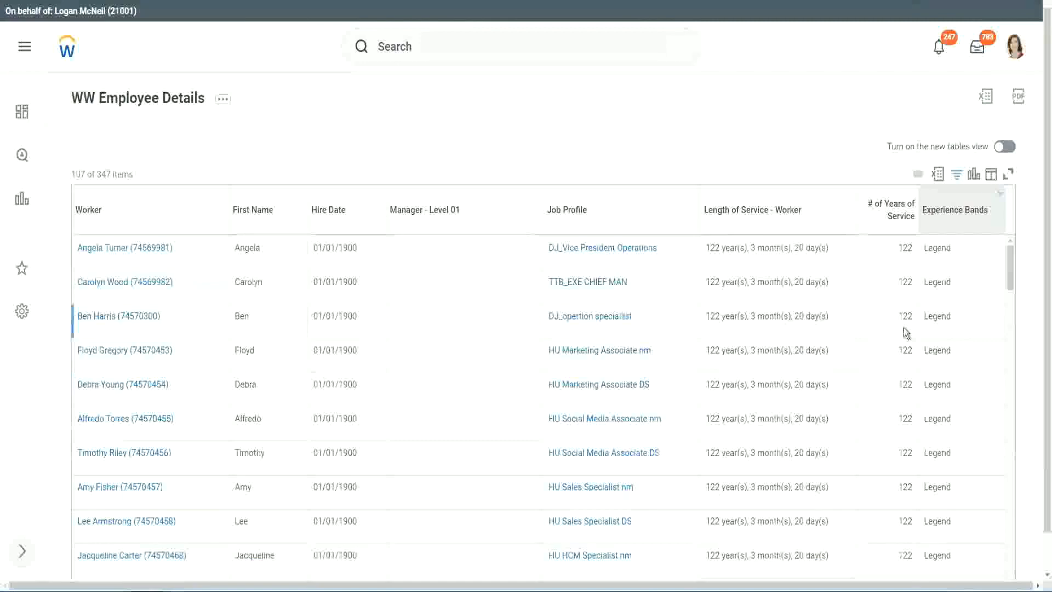
{"action": "scroll", "coordinate": [903, 328], "scroll_direction": "down", "scroll_amount": 12}
{"action": "scroll", "coordinate": [903, 327], "scroll_direction": "down", "scroll_amount": 5}
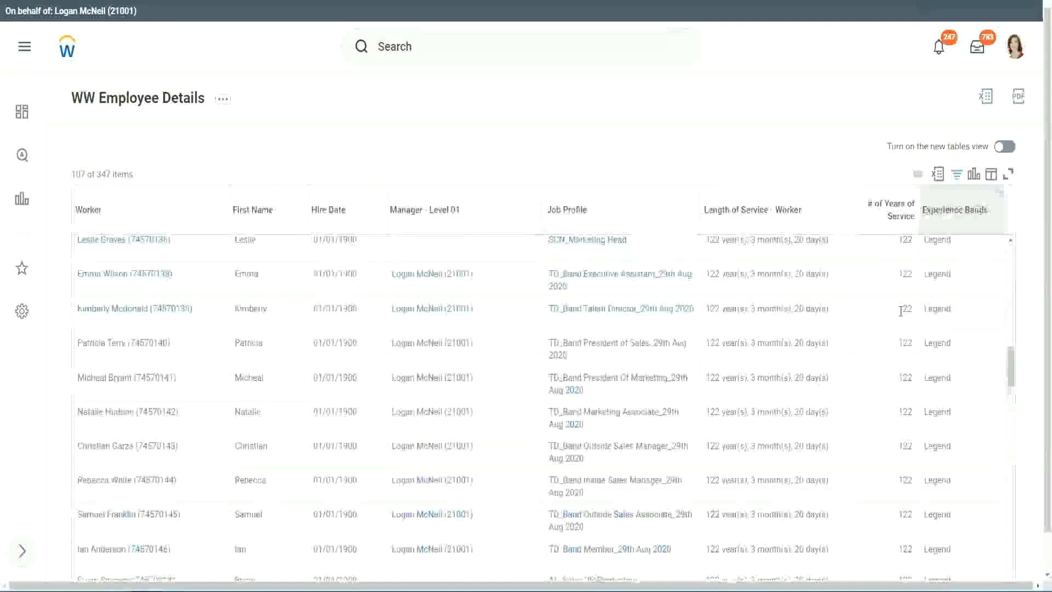
{"action": "scroll", "coordinate": [902, 312], "scroll_direction": "down", "scroll_amount": 10}
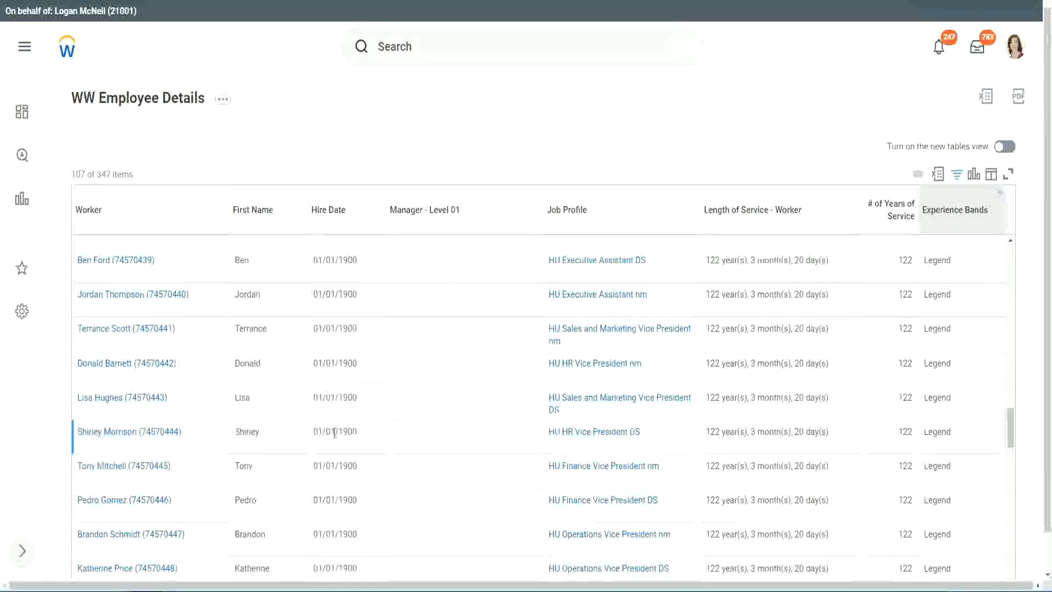
Compare hire dates, years of service and experience bands down to the last row of the Legend-filtered report
{"action": "double_click", "coordinate": [348, 431]}
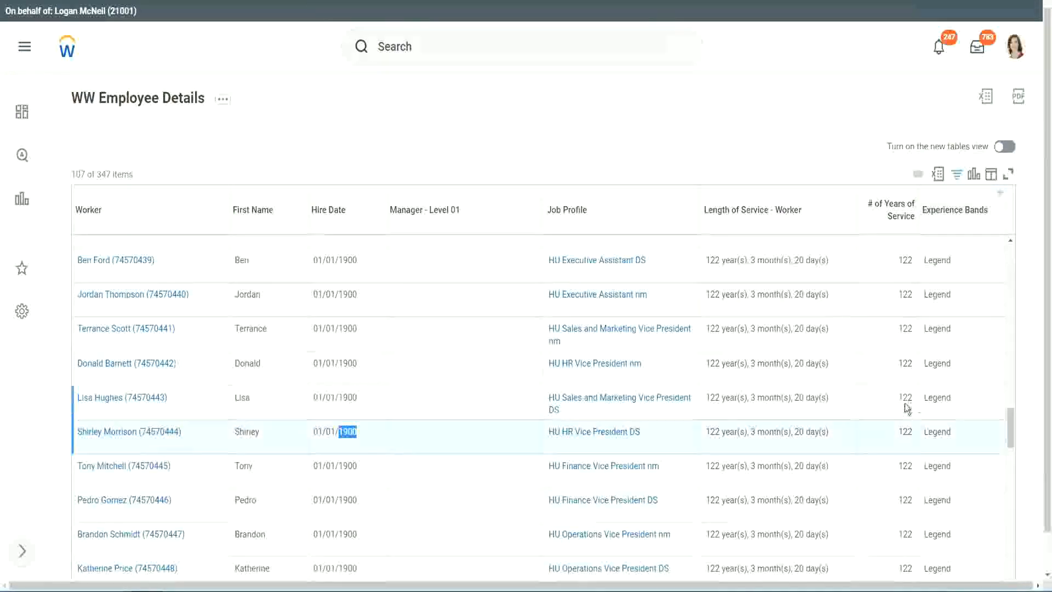
{"action": "scroll", "coordinate": [895, 412], "scroll_direction": "down", "scroll_amount": 1}
{"action": "scroll", "coordinate": [894, 412], "scroll_direction": "down", "scroll_amount": 3}
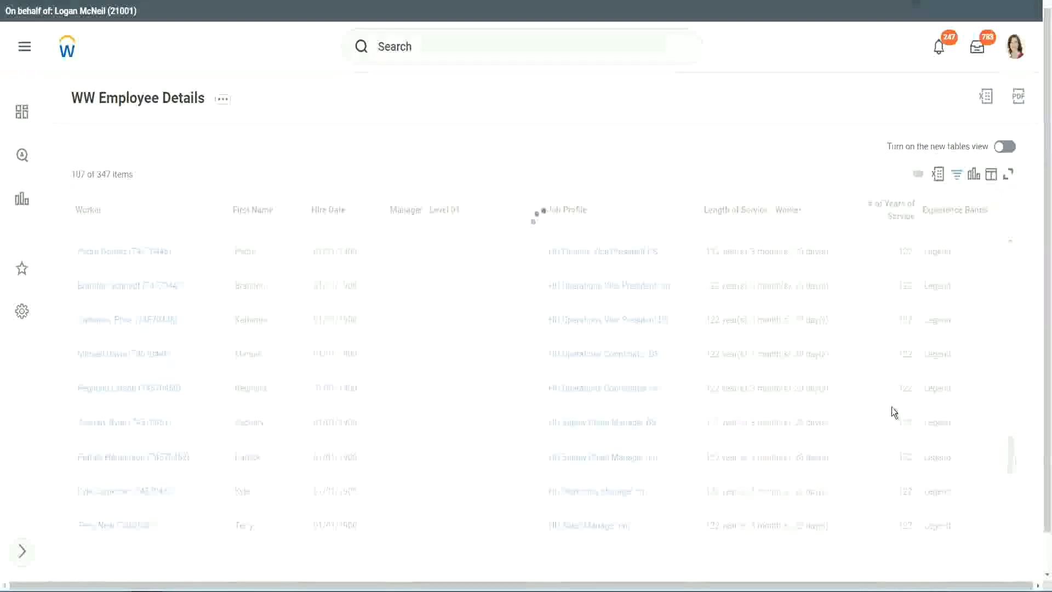
{"action": "scroll", "coordinate": [892, 406], "scroll_direction": "down", "scroll_amount": 10}
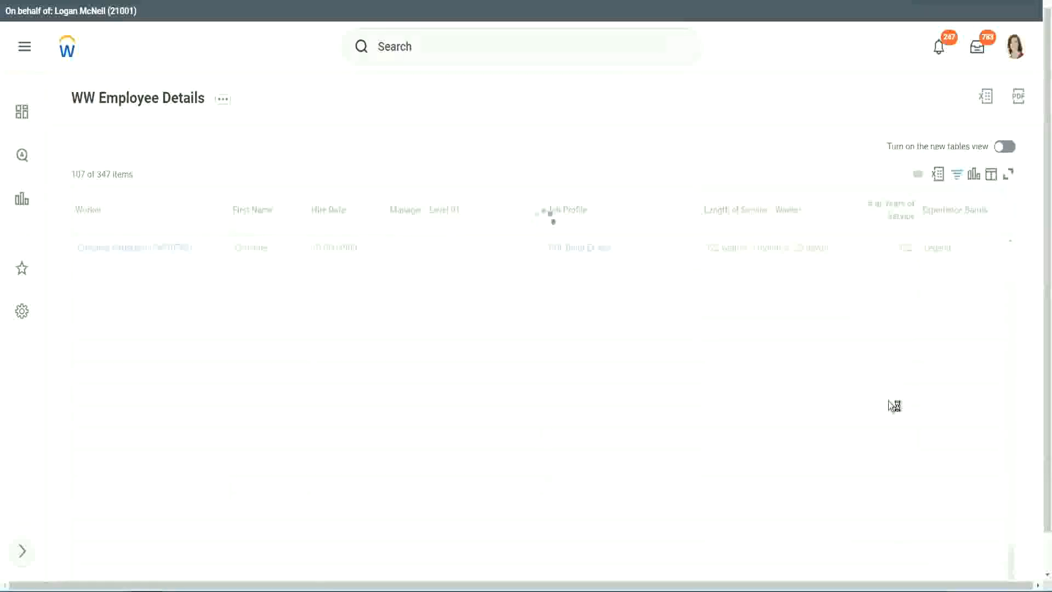
{"action": "scroll", "coordinate": [877, 360], "scroll_direction": "down", "scroll_amount": 5}
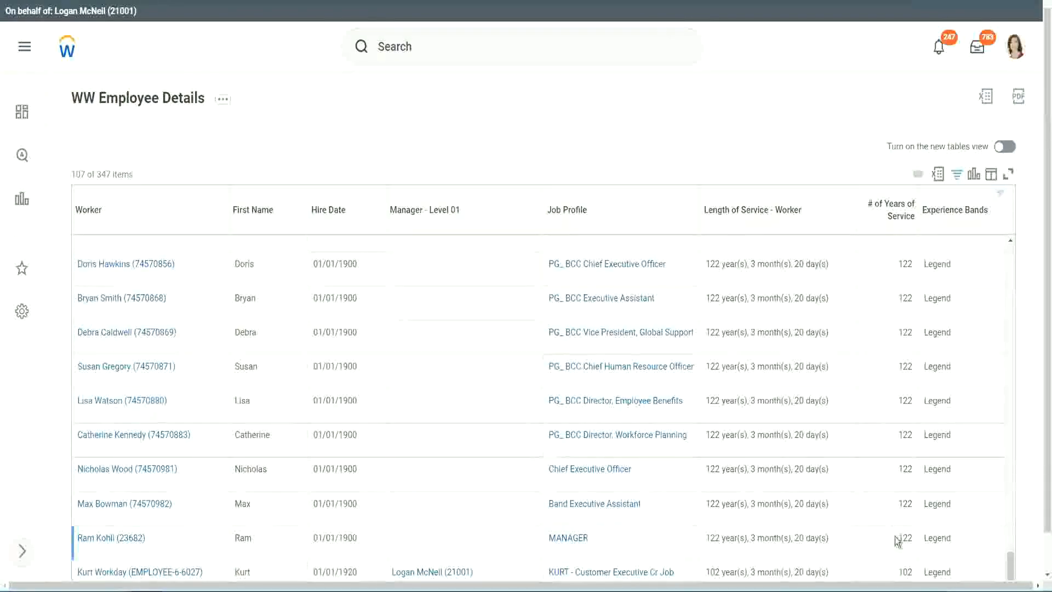
{"action": "double_click", "coordinate": [904, 571]}
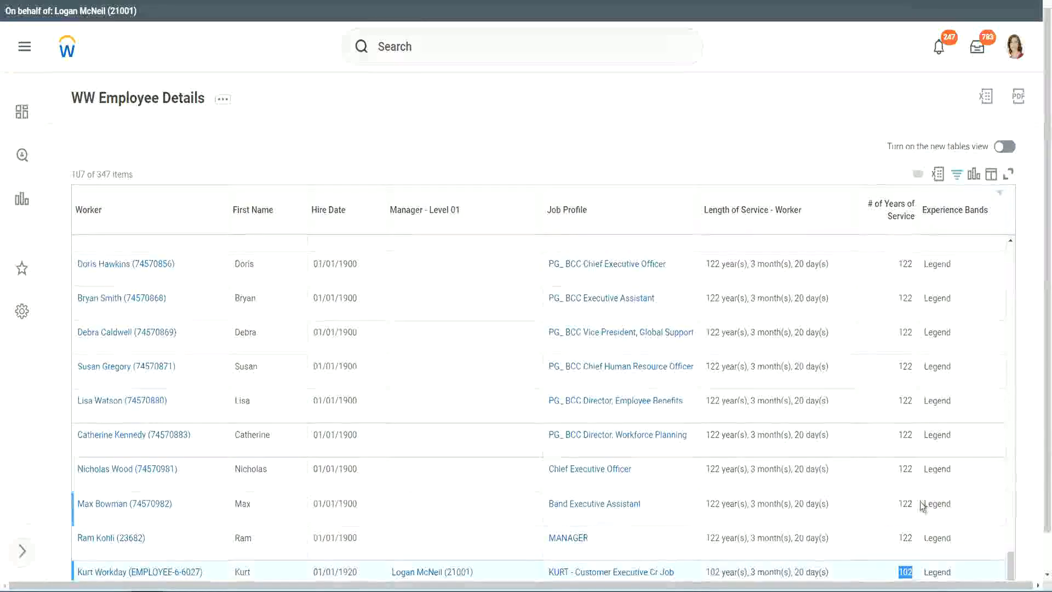
{"action": "left_click_drag", "start_coordinate": [905, 469], "coordinate": [913, 469]}
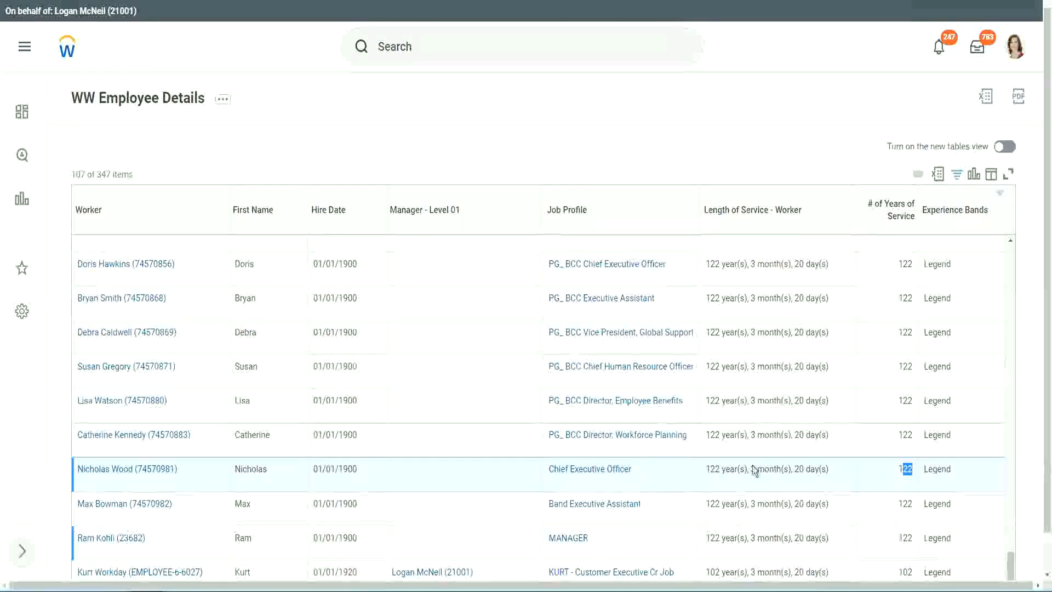
{"action": "left_click", "coordinate": [883, 436]}
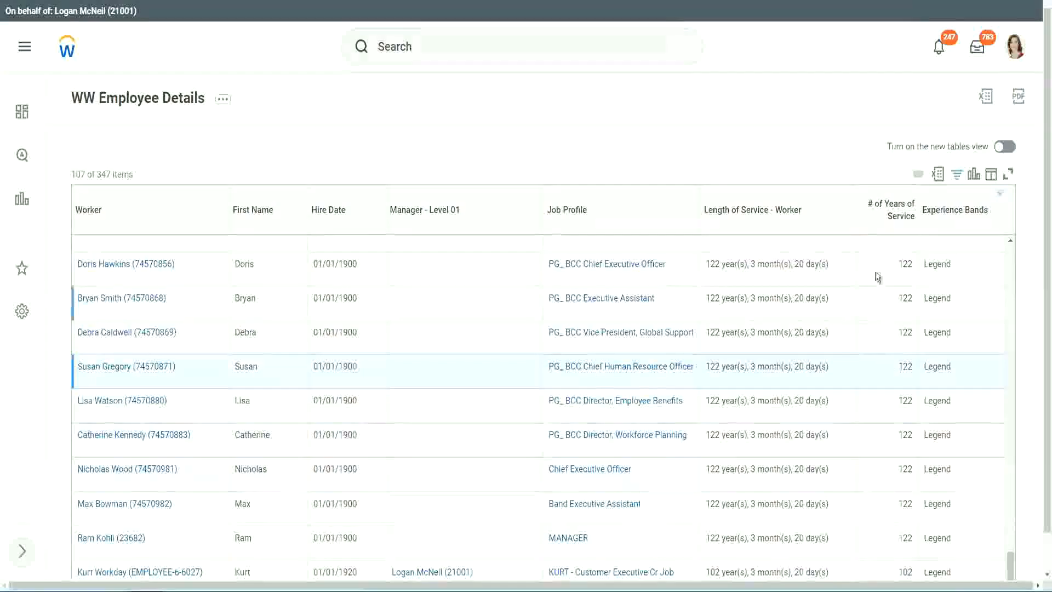
Change the Experience Bands filter value to Experienced, keeping the contains condition, and apply it to the report
{"action": "left_click", "coordinate": [962, 216]}
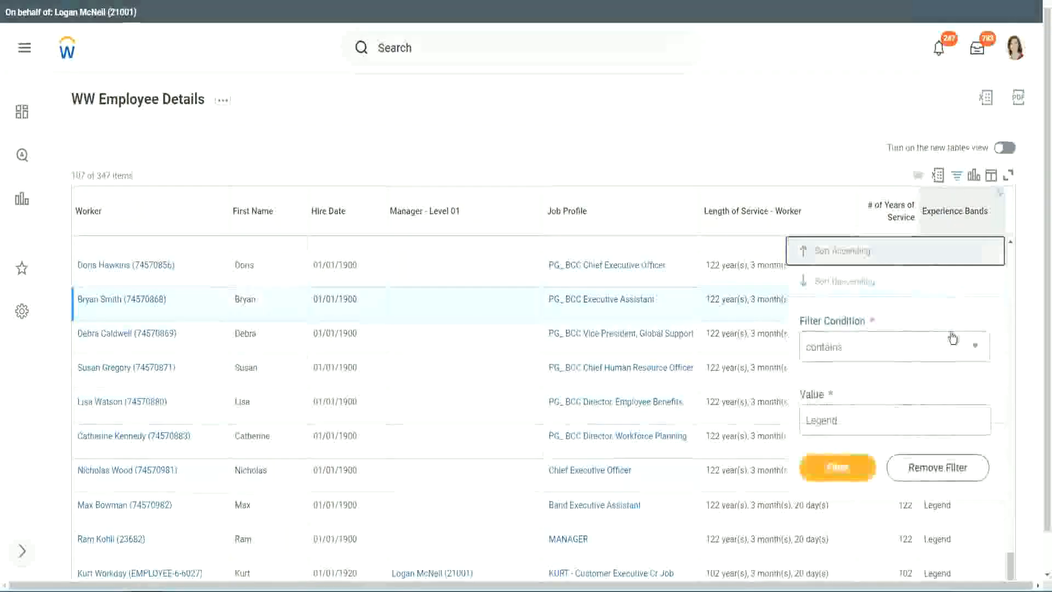
{"action": "left_click", "coordinate": [860, 421]}
{"action": "left_click_drag", "start_coordinate": [860, 421], "coordinate": [725, 423]}
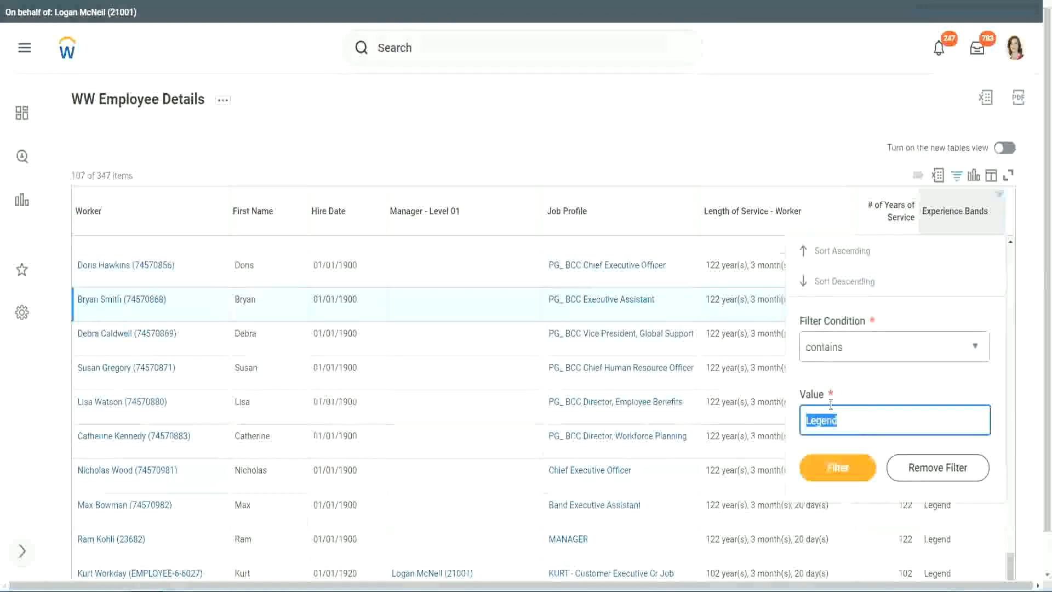
{"action": "type", "text": "Ex"}
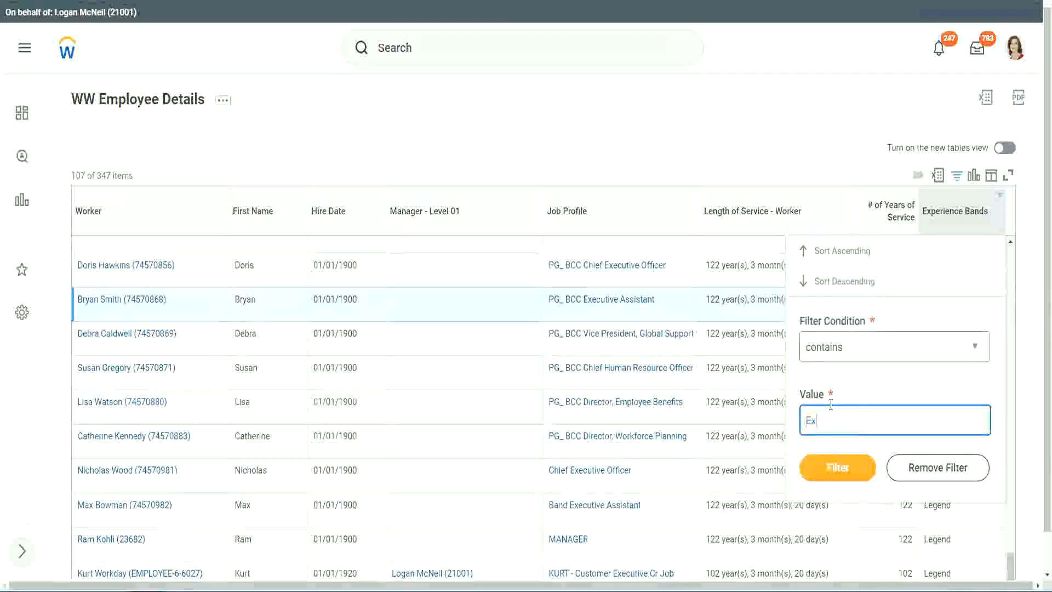
{"action": "type", "text": "per"}
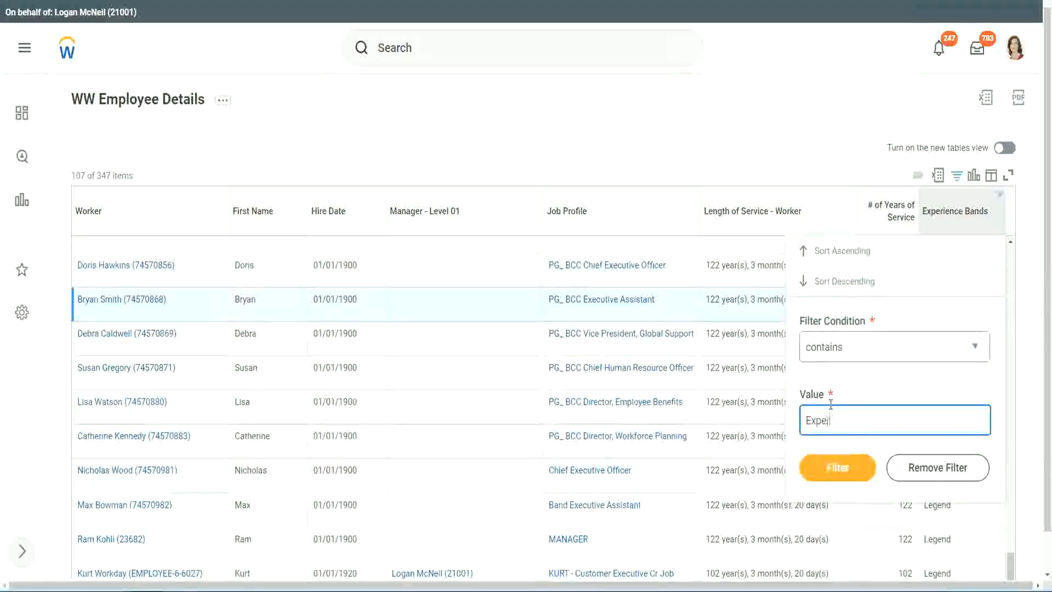
{"action": "type", "text": "ienced"}
{"action": "left_click", "coordinate": [844, 466]}
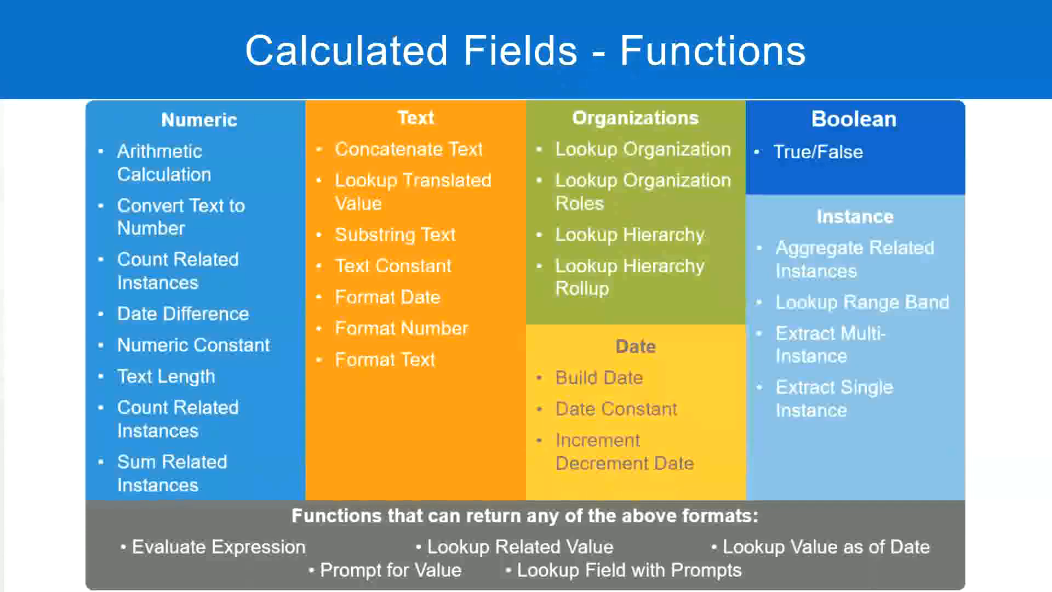
Switch to the Notepad++ notes and check the years range defined for the Experienced band
{"action": "key", "text": "alt+Tab"}
{"action": "left_click", "coordinate": [75, 134]}
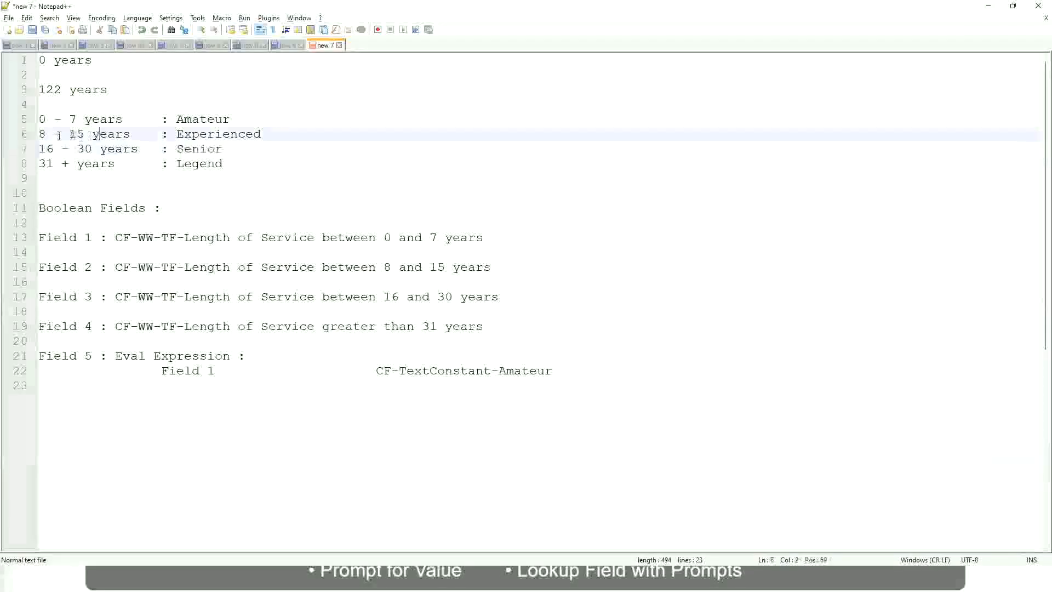
{"action": "left_click_drag", "start_coordinate": [45, 135], "coordinate": [83, 135]}
{"action": "left_click", "coordinate": [87, 134]}
{"action": "left_click", "coordinate": [123, 134]}
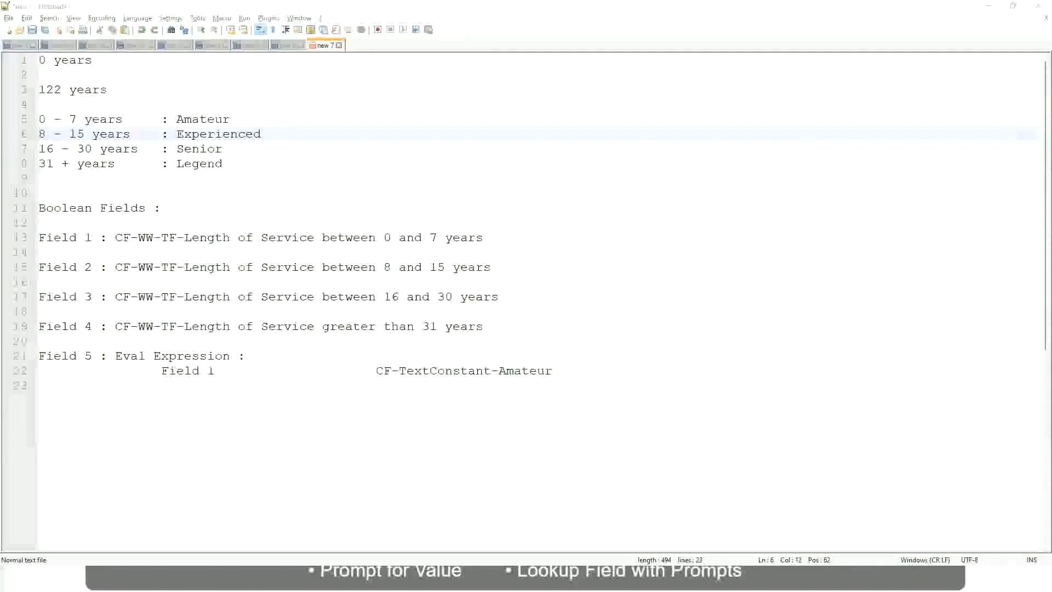
Return to the Workday report and compare years of service with the experience band across the Experienced-filtered rows
{"action": "key", "text": "alt+Tab"}
{"action": "scroll", "coordinate": [909, 406], "scroll_direction": "down", "scroll_amount": 2}
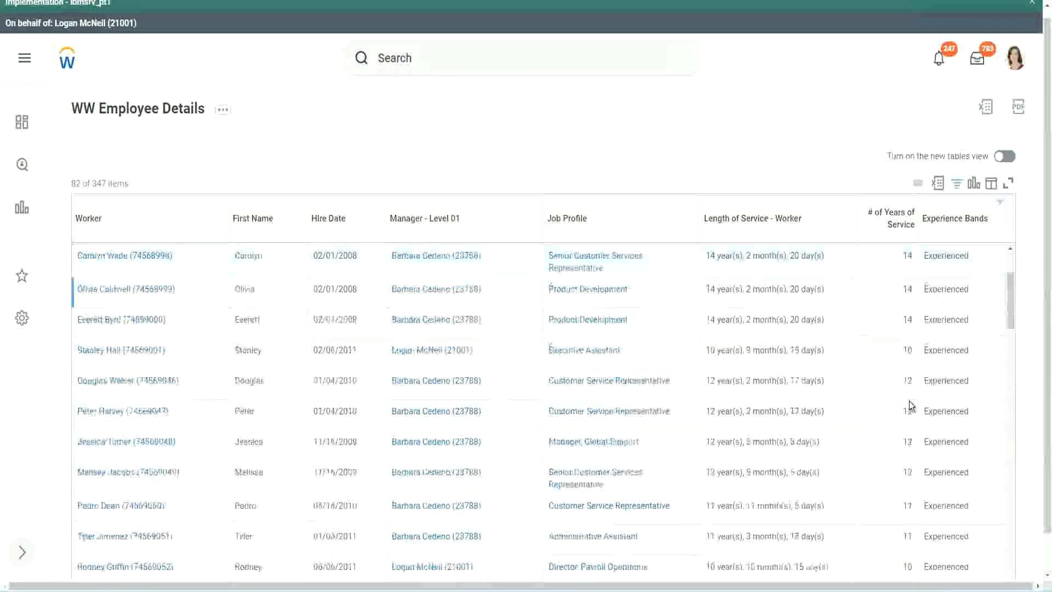
{"action": "scroll", "coordinate": [909, 400], "scroll_direction": "down", "scroll_amount": 2}
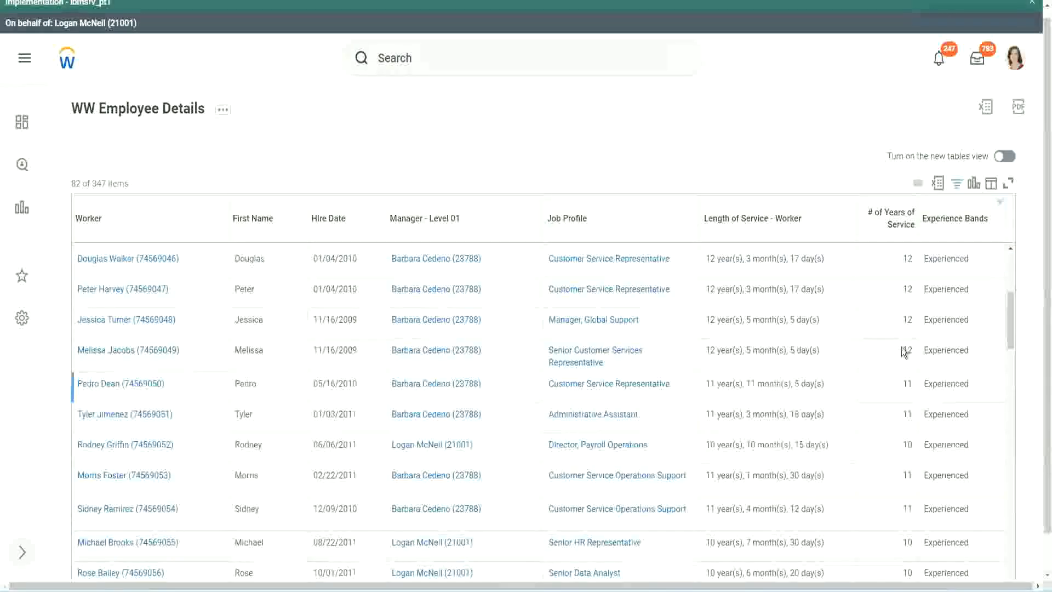
{"action": "double_click", "coordinate": [930, 289]}
{"action": "scroll", "coordinate": [902, 438], "scroll_direction": "down", "scroll_amount": 2}
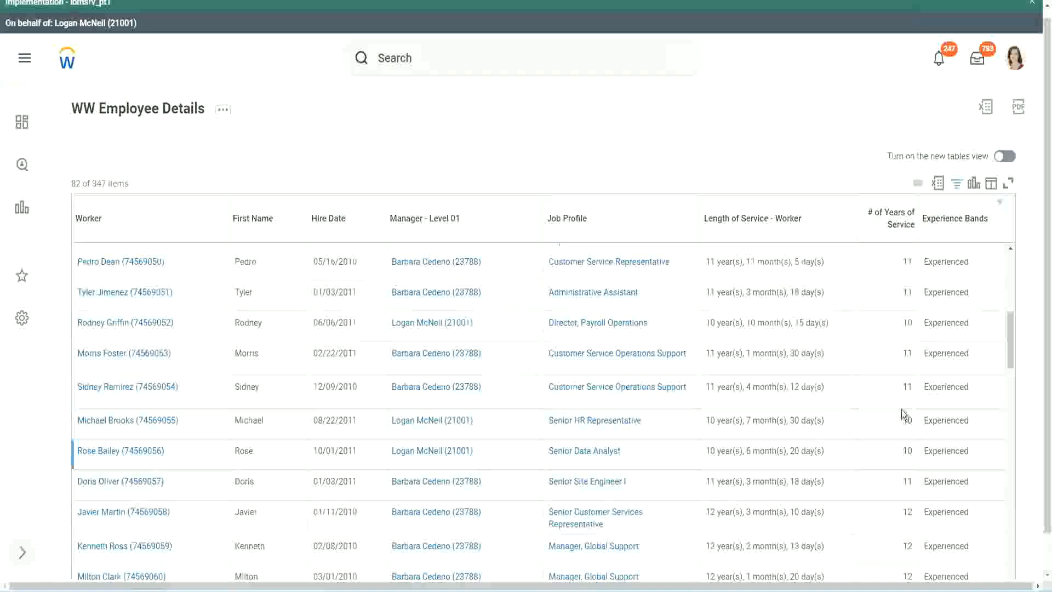
{"action": "left_click", "coordinate": [905, 387]}
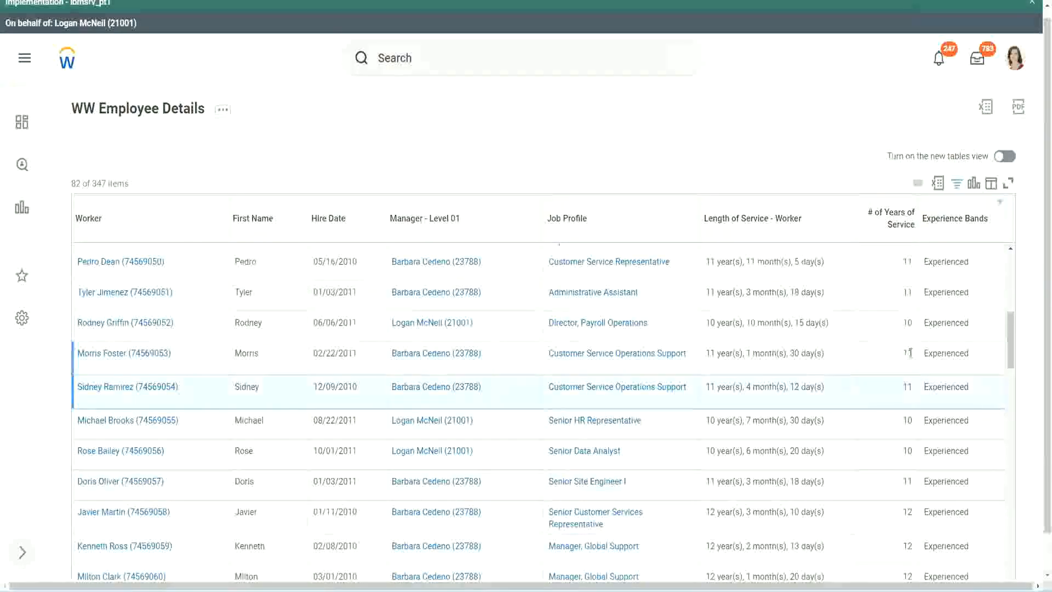
{"action": "left_click", "coordinate": [943, 352]}
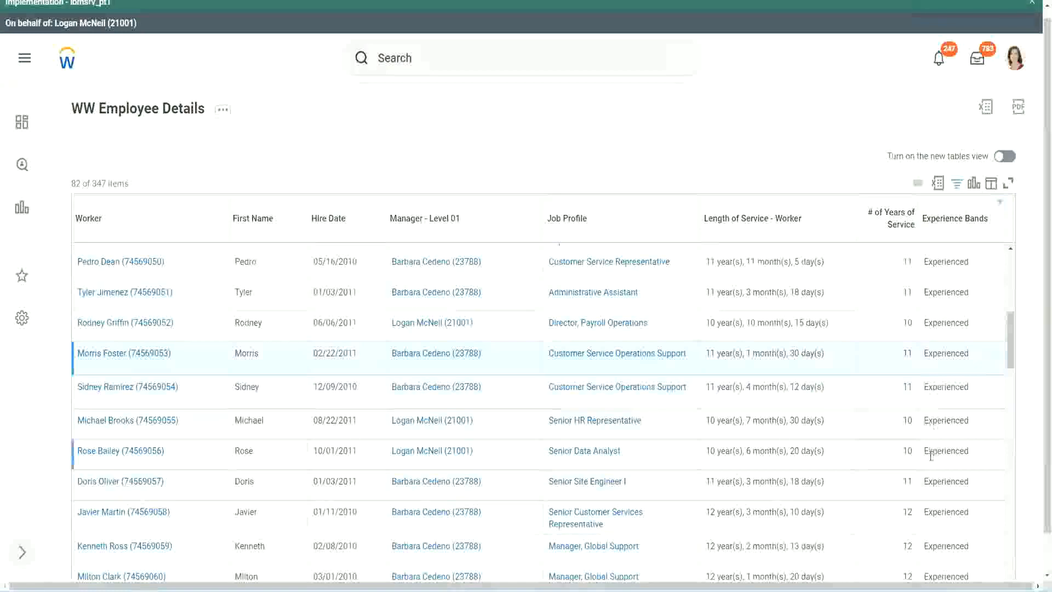
{"action": "scroll", "coordinate": [931, 455], "scroll_direction": "down", "scroll_amount": 5}
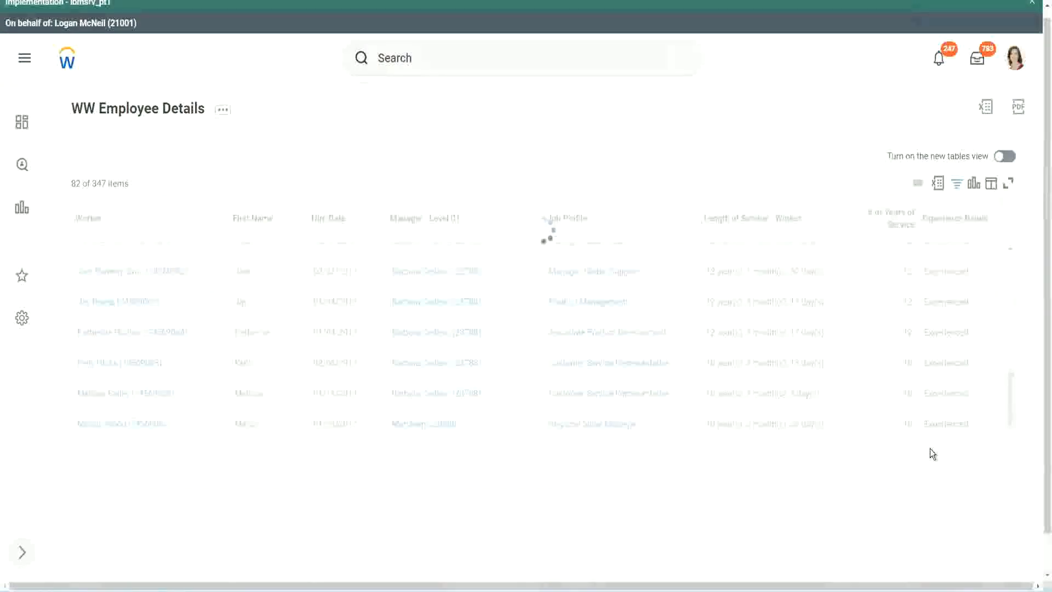